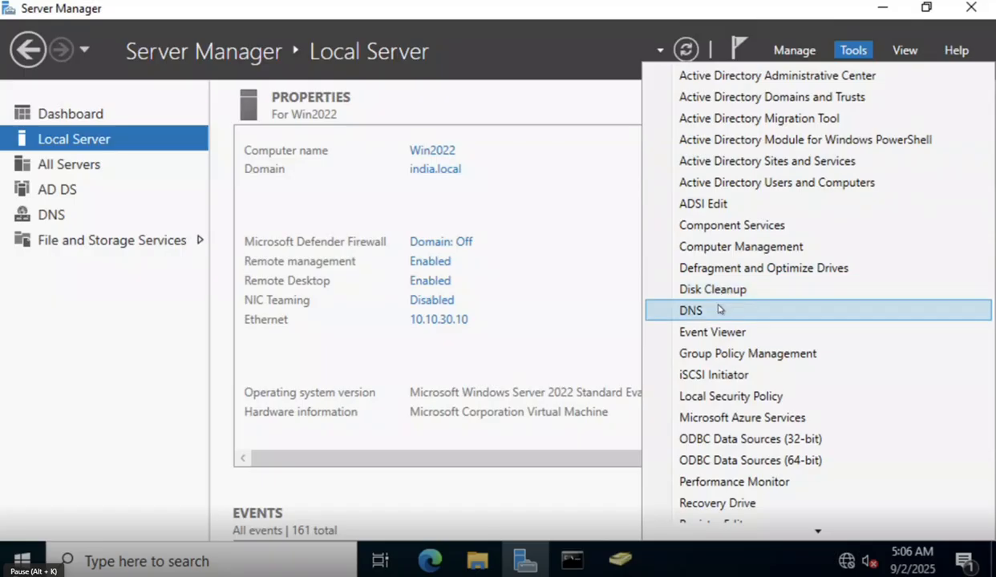
# Open DNS Manager from Tools and show the india.local forward lookup zone records on WIN2022.
pyautogui.click(694, 309)
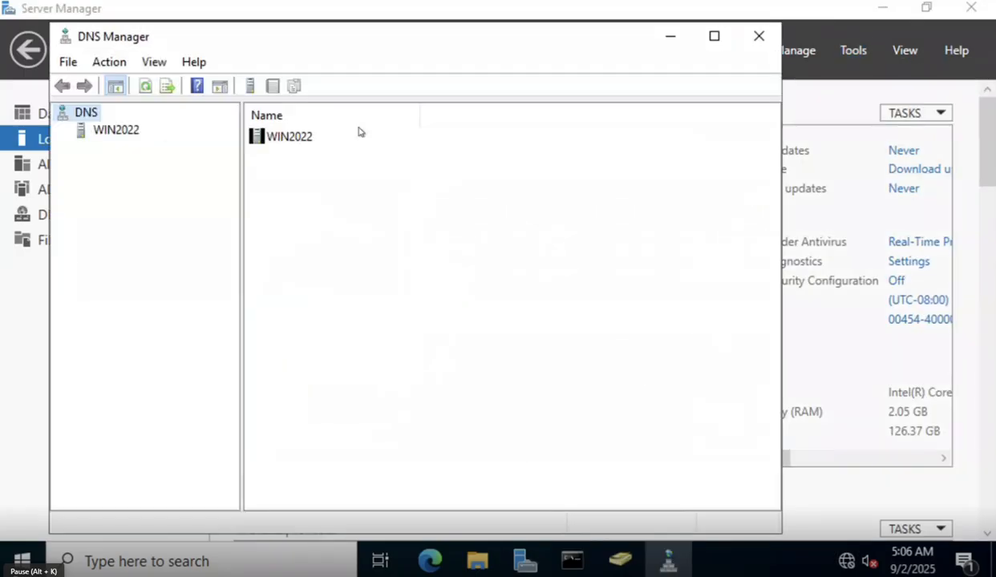
pyautogui.doubleClick(129, 130)
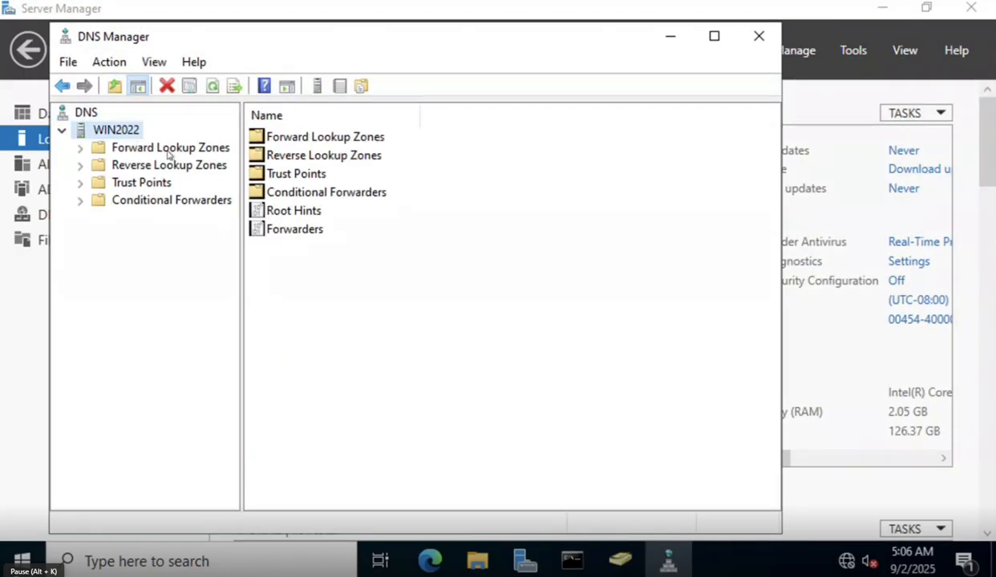
pyautogui.doubleClick(167, 150)
pyautogui.click(161, 185)
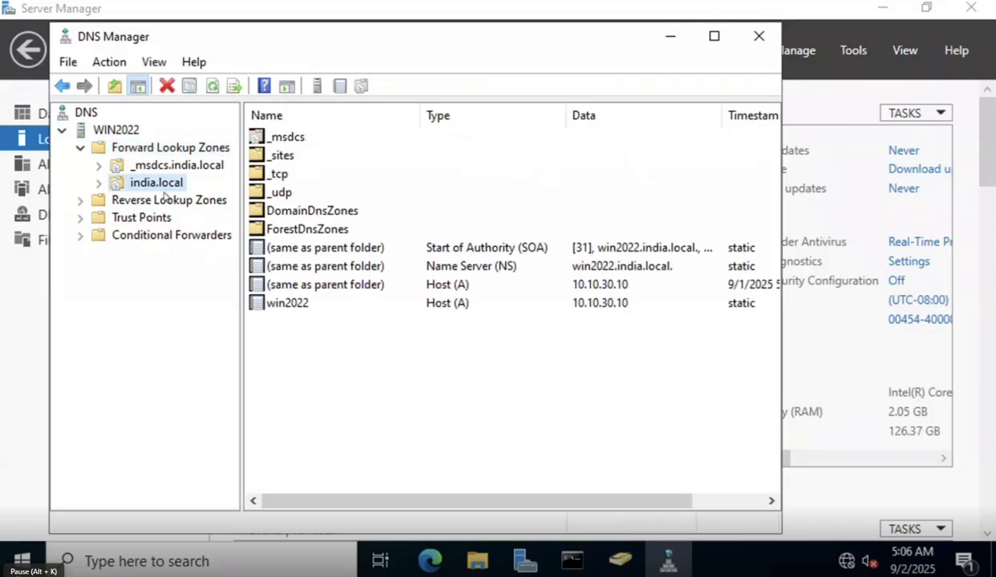
# Expand india.local to reveal its subfolders and select the win2022 Host (A) record.
pyautogui.click(100, 183)
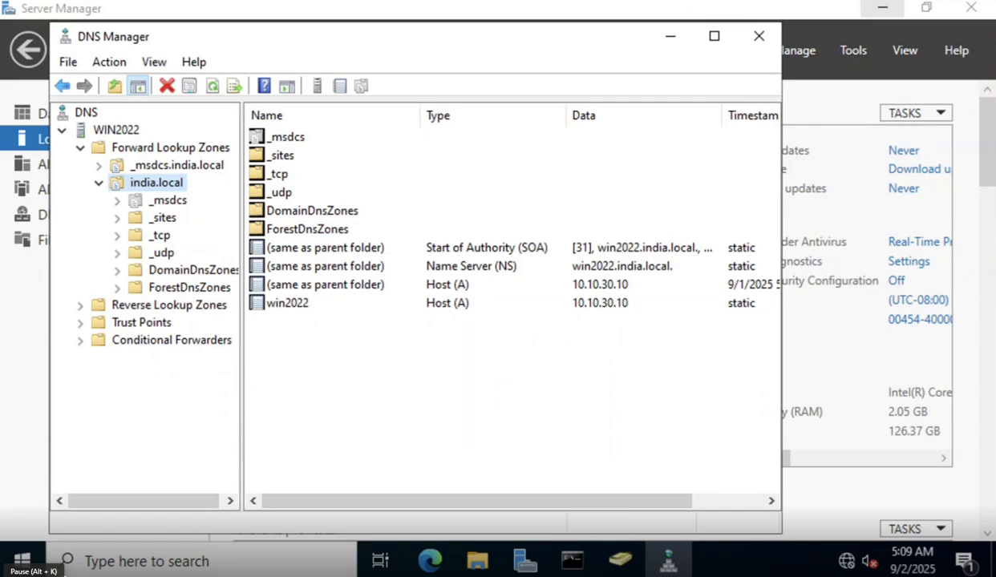
pyautogui.click(498, 321)
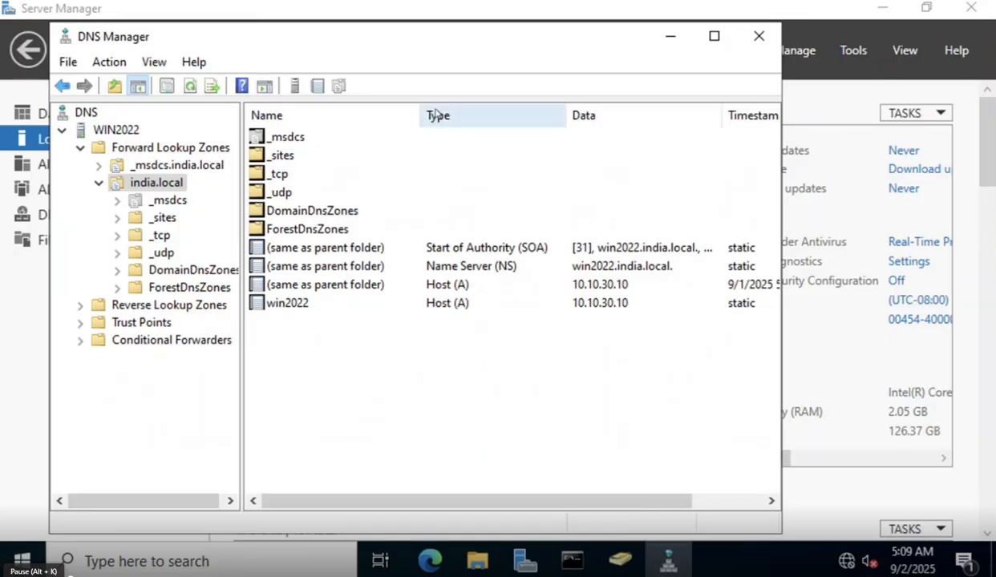
pyautogui.click(275, 301)
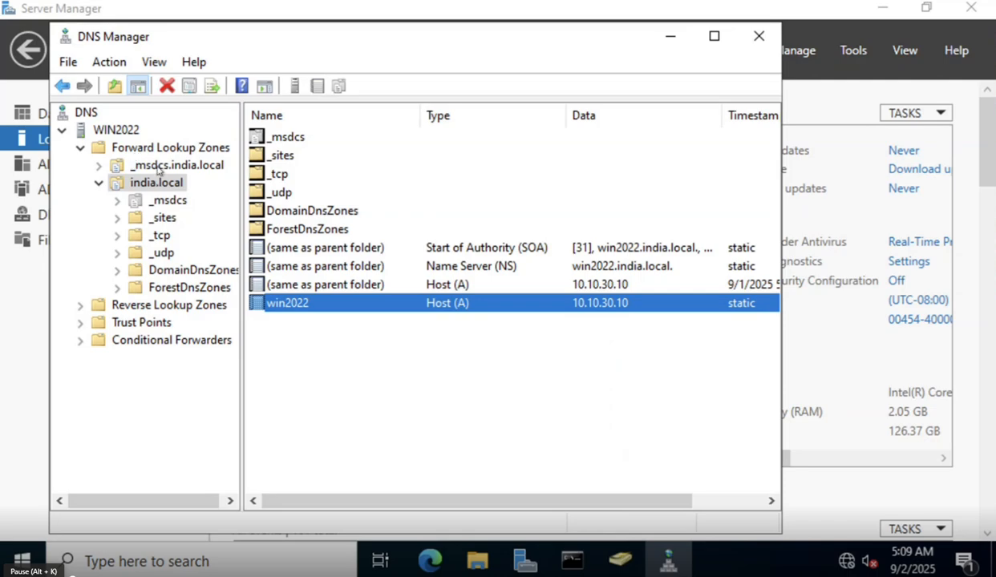
# View _msdcs.india.local, check _sites, then expand _msdcs.india.local to its dc, domains, gc and pdc folders.
pyautogui.click(159, 167)
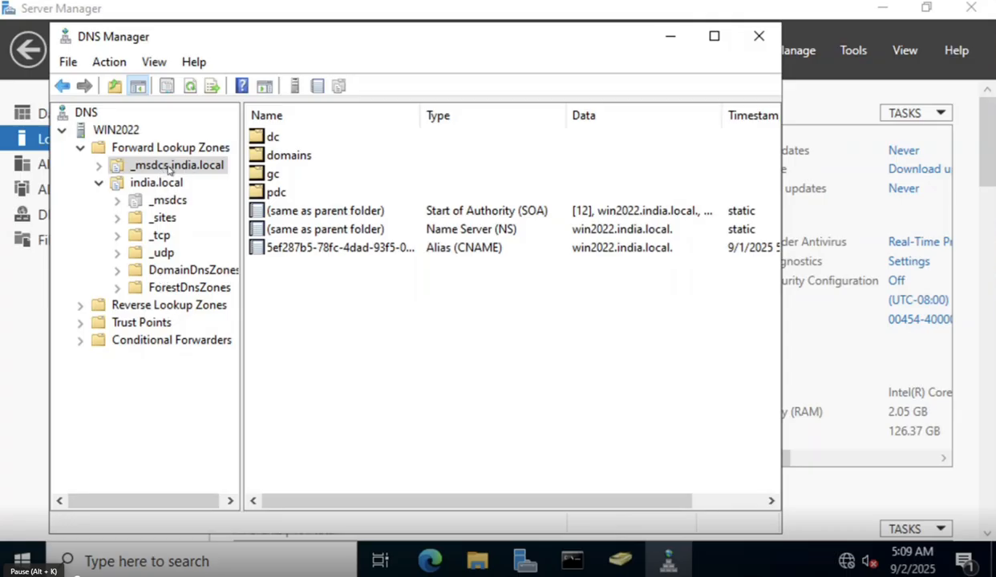
pyautogui.click(172, 220)
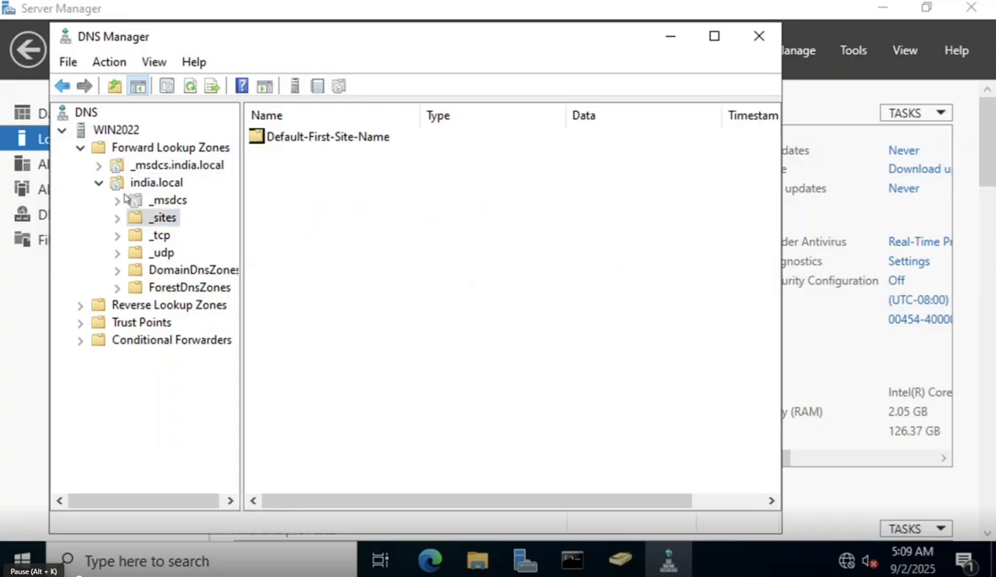
pyautogui.doubleClick(155, 166)
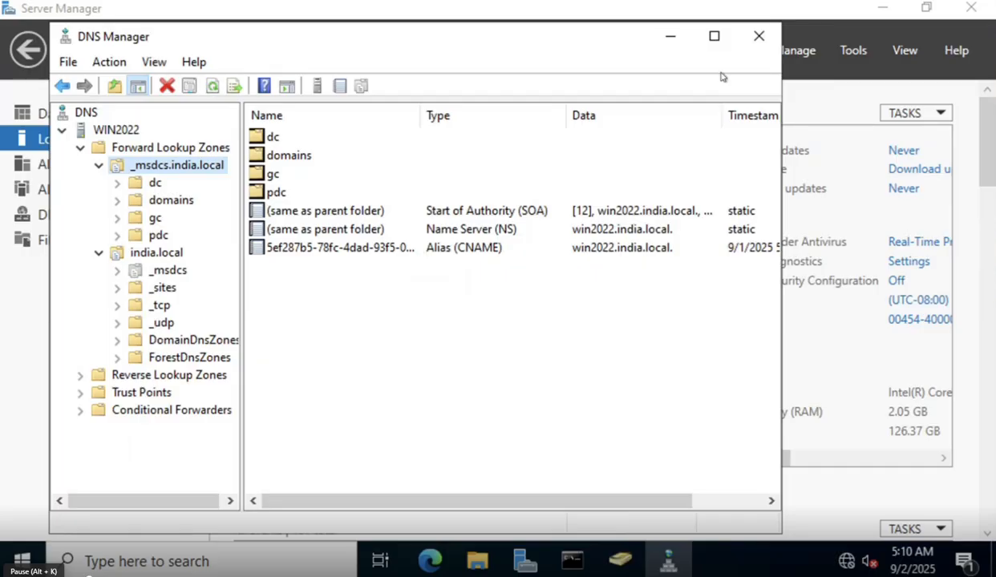
# Maximize DNS Manager and review the _msdcs.india.local SOA, NS and CNAME records.
pyautogui.click(715, 39)
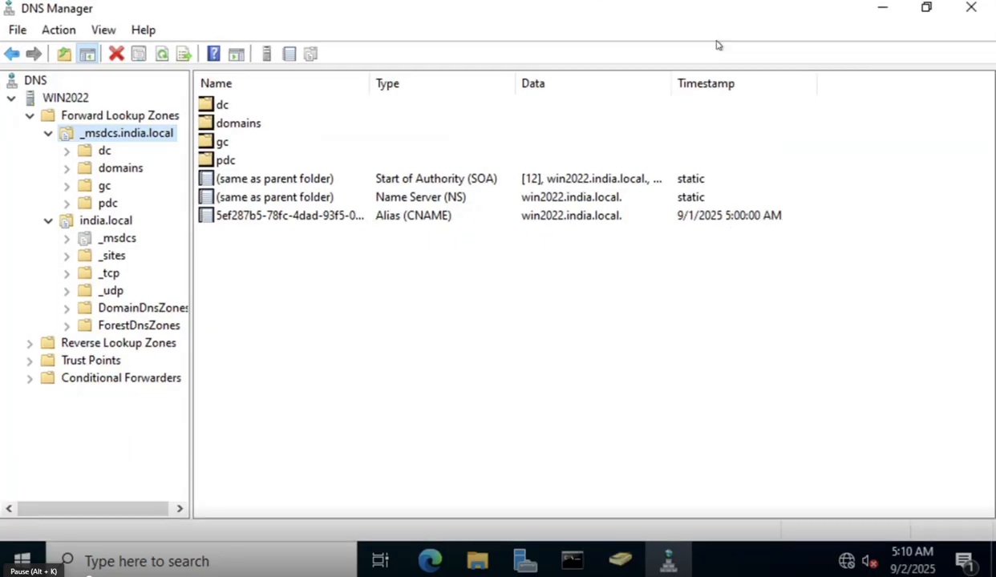
pyautogui.click(470, 183)
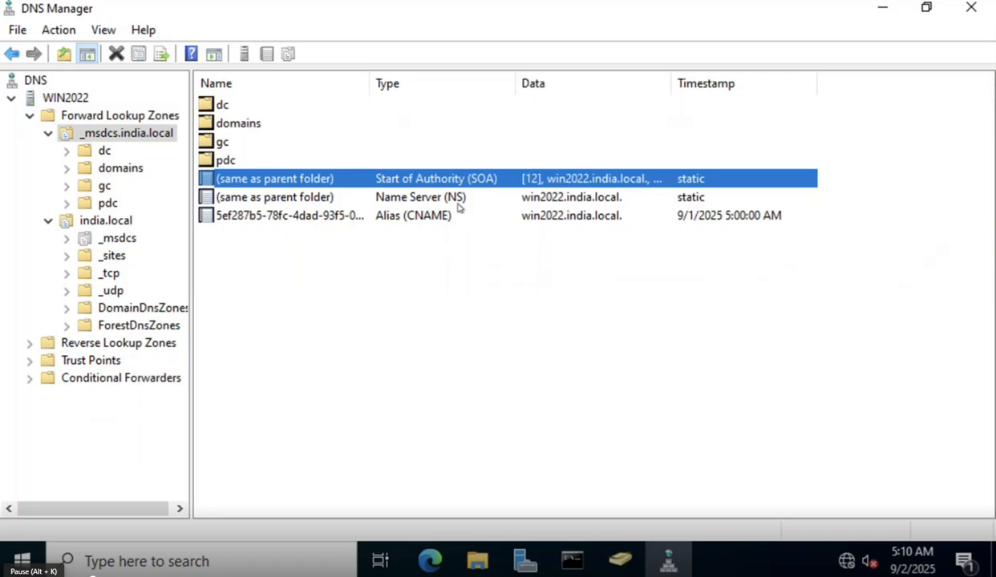
pyautogui.click(460, 201)
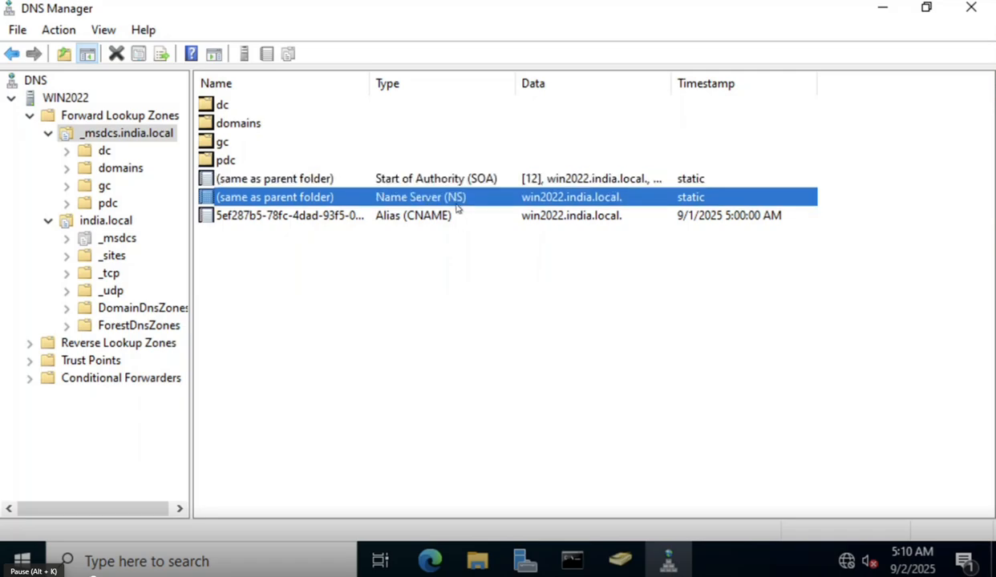
pyautogui.click(445, 218)
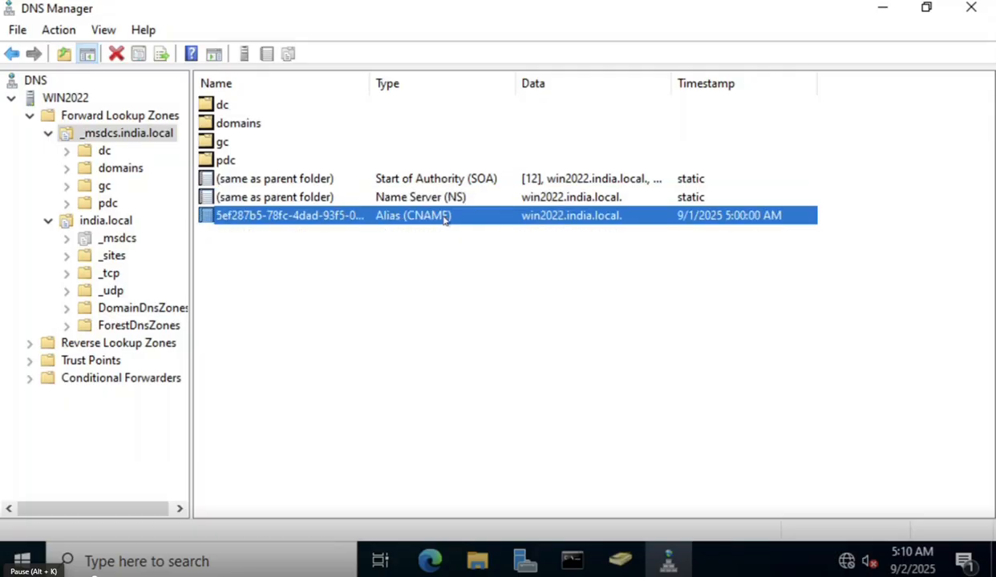
pyautogui.click(456, 203)
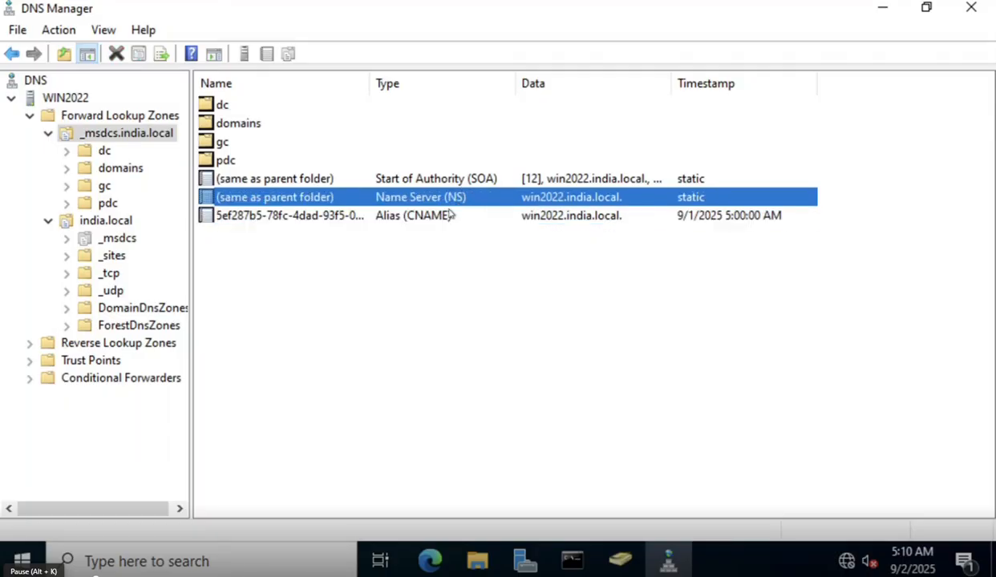
pyautogui.click(440, 218)
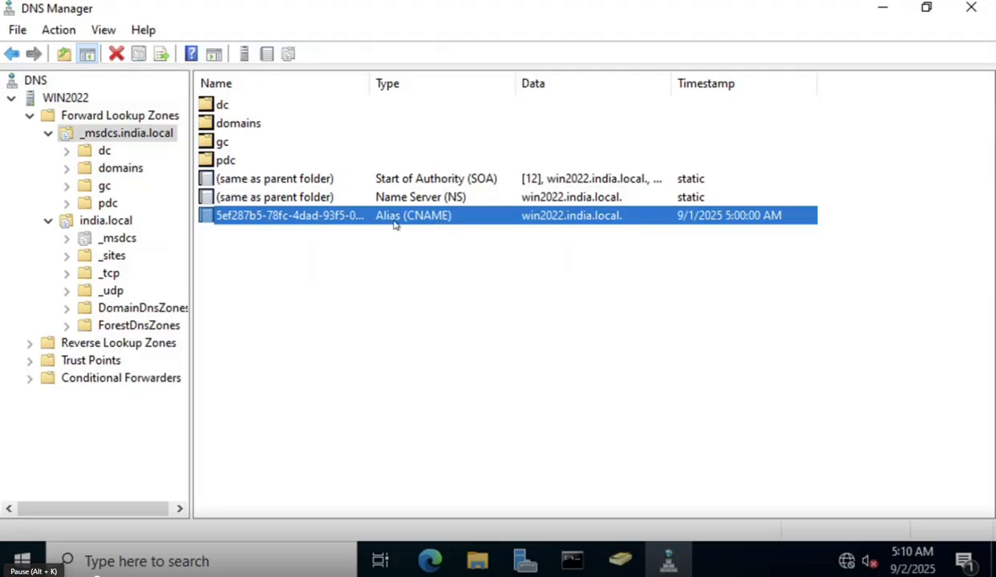
pyautogui.click(433, 271)
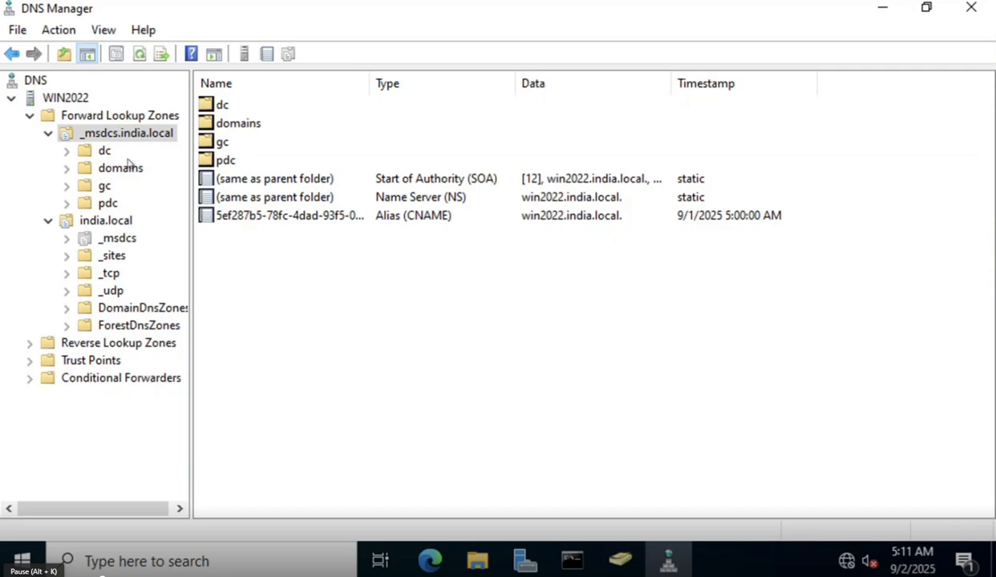
# Drill into dc > _sites > Default-First-Site-Name > _tcp to view its _kerberos and _ldap records.
pyautogui.click(102, 154)
pyautogui.doubleClick(215, 110)
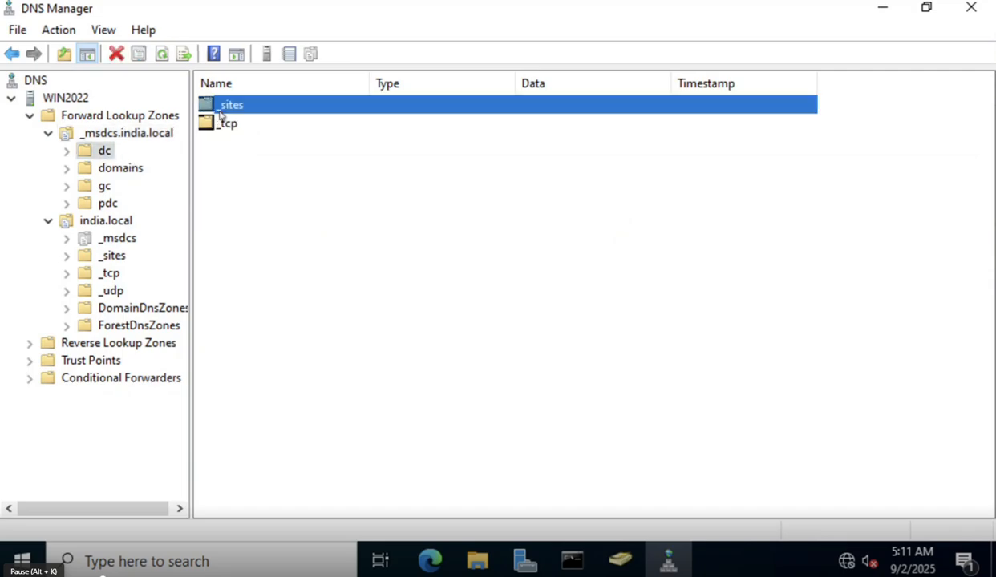
pyautogui.click(240, 110)
pyautogui.doubleClick(240, 109)
pyautogui.click(227, 110)
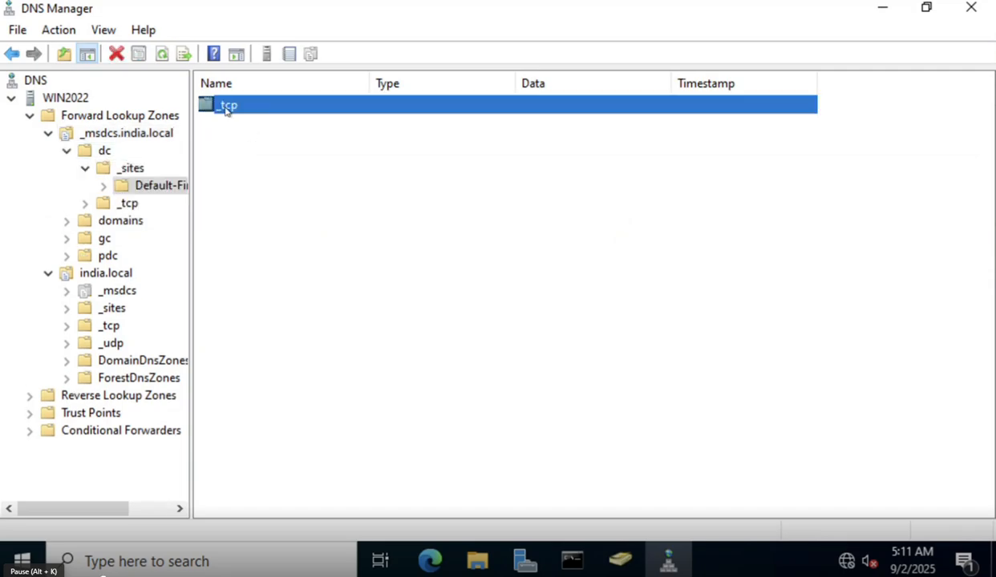
pyautogui.doubleClick(227, 107)
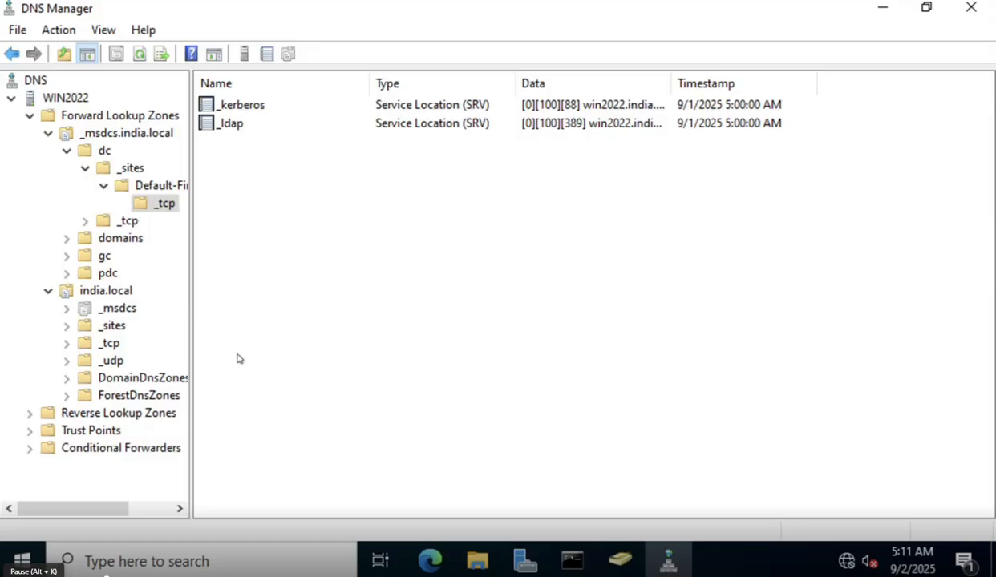
pyautogui.click(128, 222)
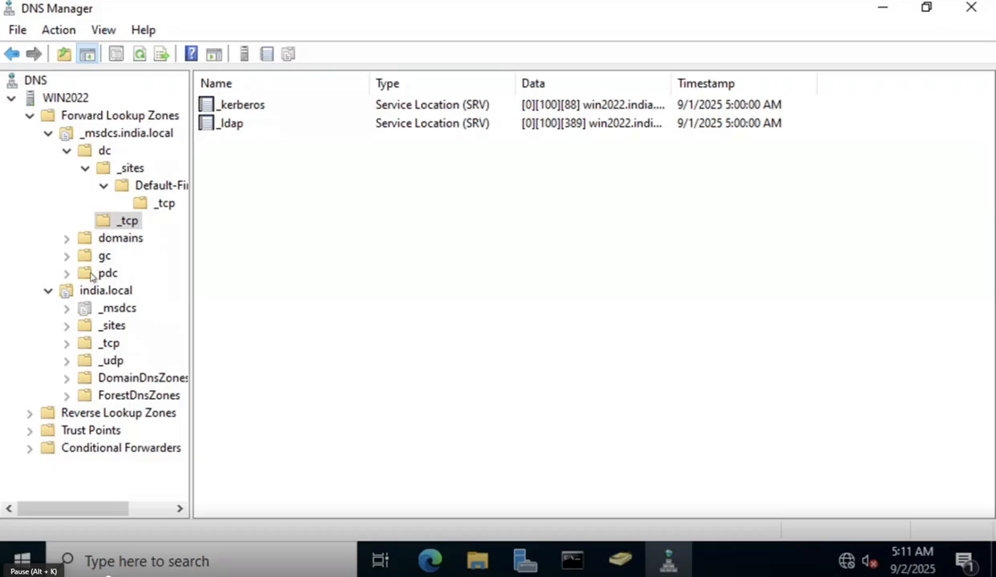
# Expand the domains GUID folder to view its _tcp _ldap record, then expand gc.
pyautogui.click(124, 238)
pyautogui.click(135, 257)
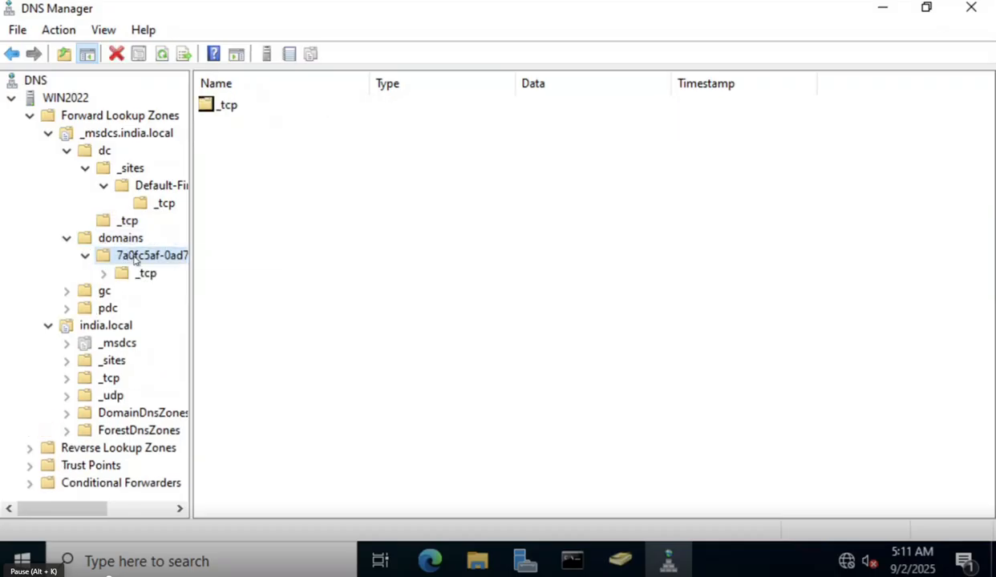
pyautogui.click(140, 271)
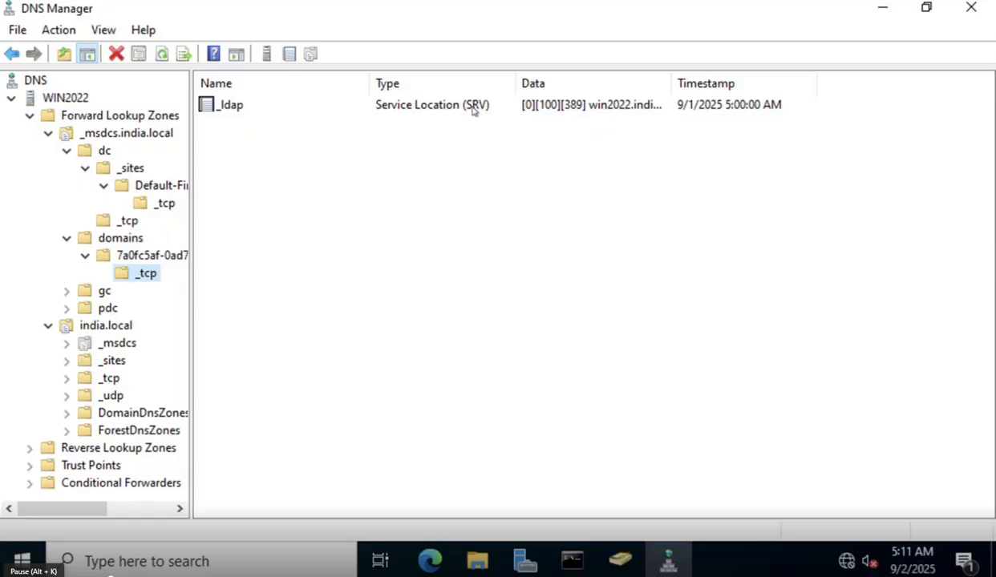
pyautogui.doubleClick(105, 293)
# Inspect gc's site and _tcp service records, then pdc's _tcp _ldap record.
pyautogui.doubleClick(129, 309)
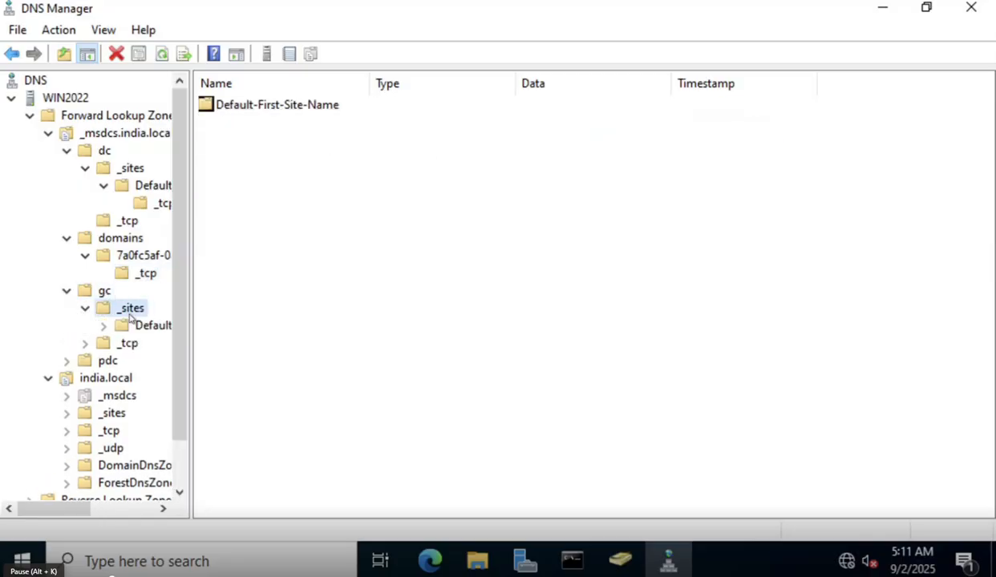
pyautogui.click(107, 291)
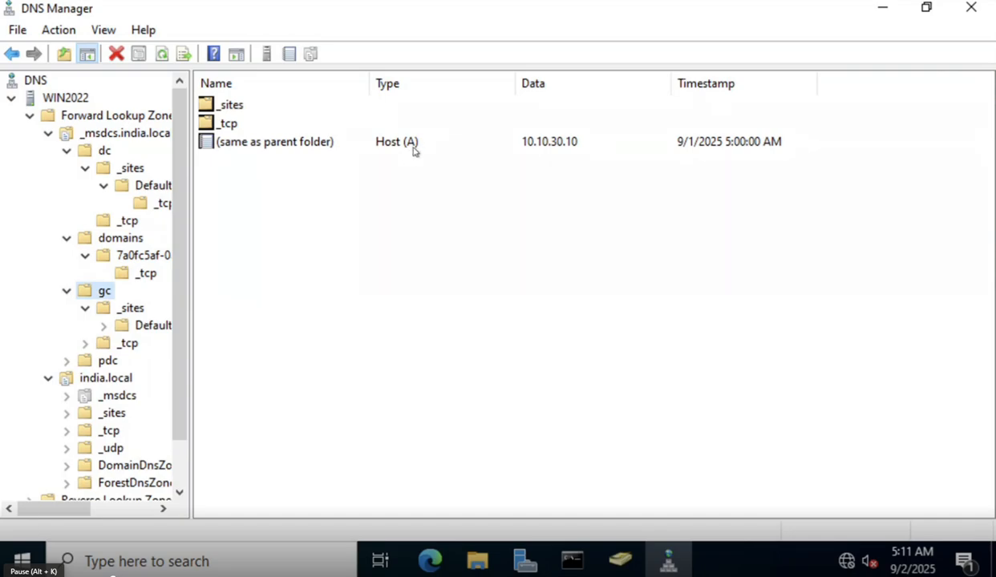
pyautogui.click(124, 305)
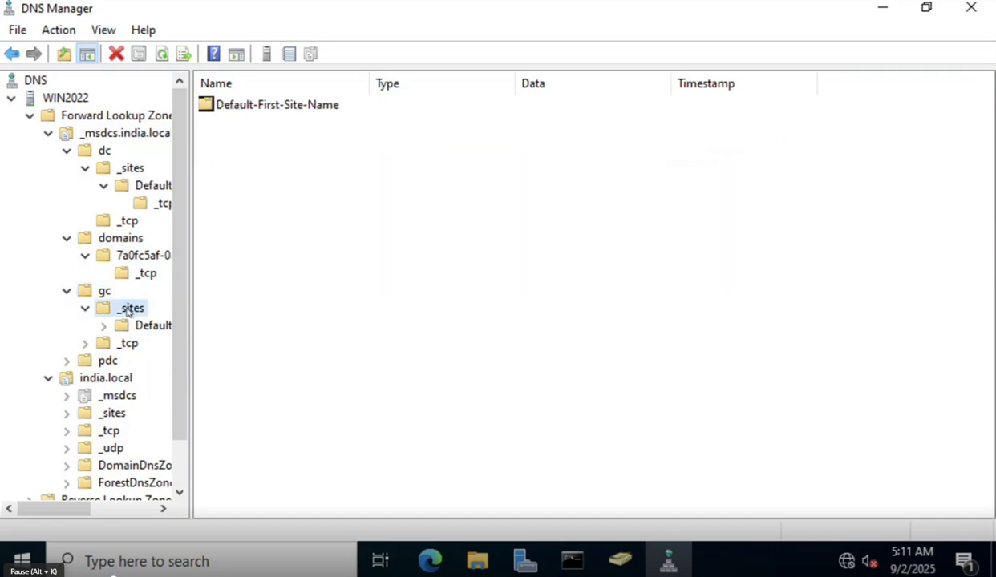
pyautogui.doubleClick(139, 326)
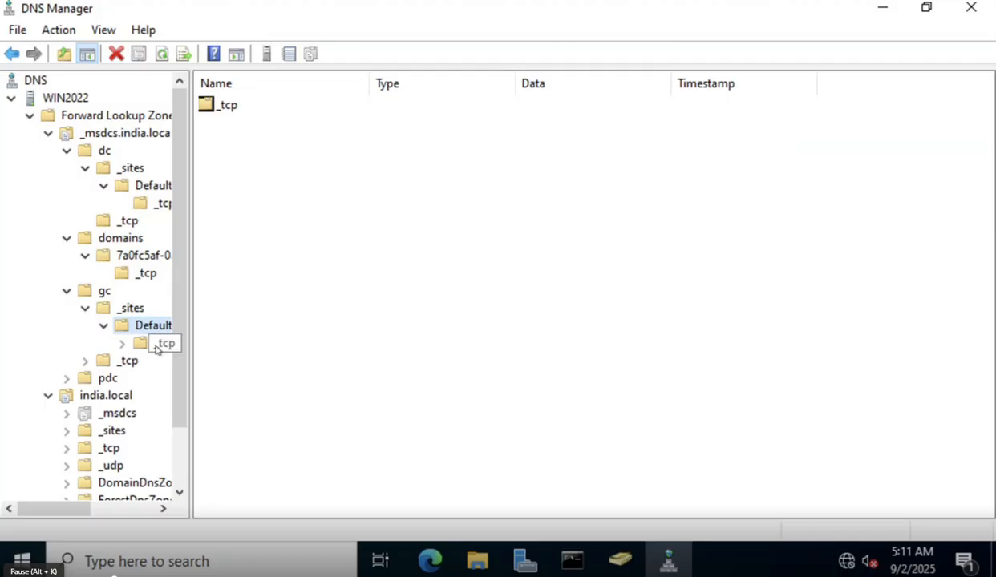
pyautogui.click(156, 344)
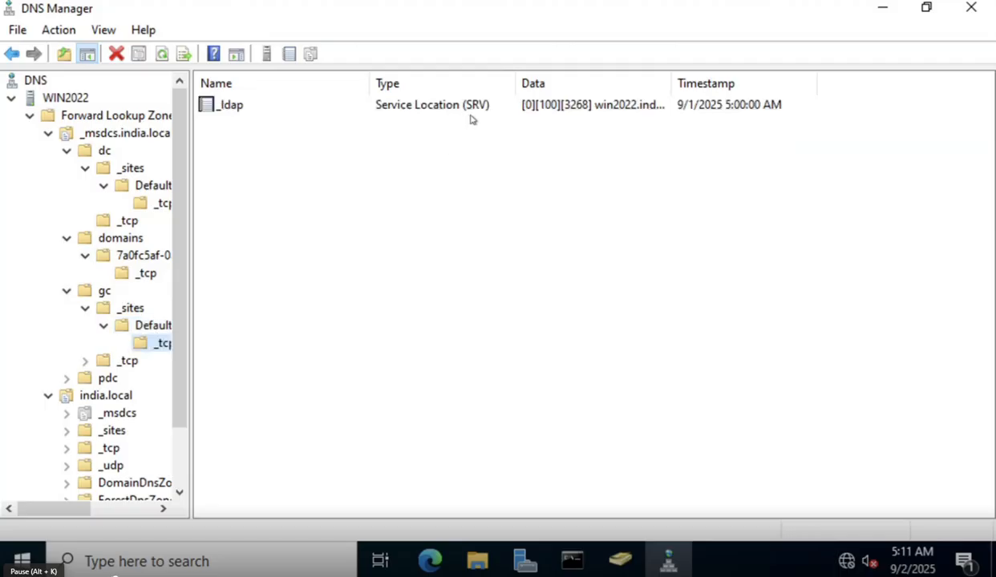
pyautogui.click(126, 360)
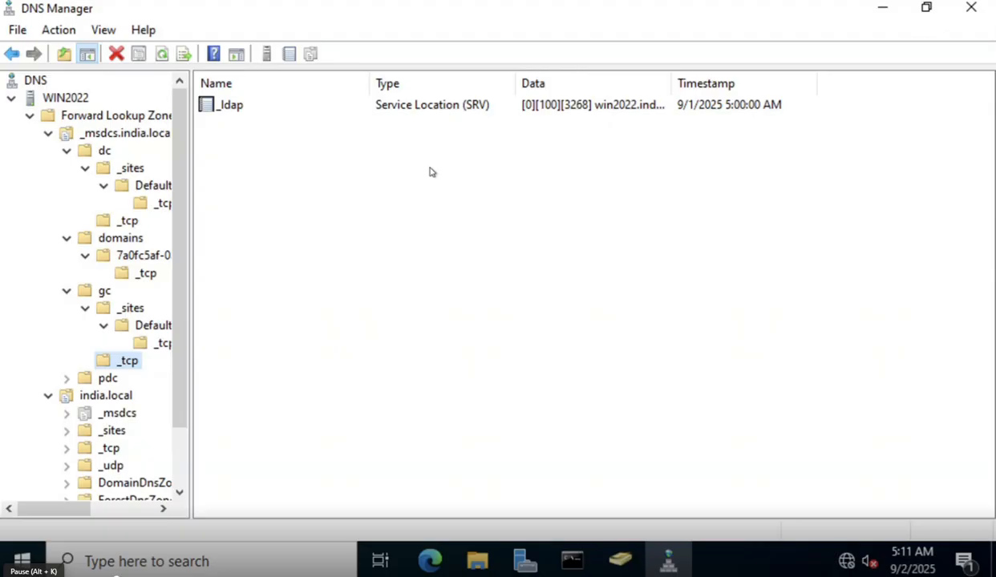
pyautogui.doubleClick(106, 380)
pyautogui.click(122, 394)
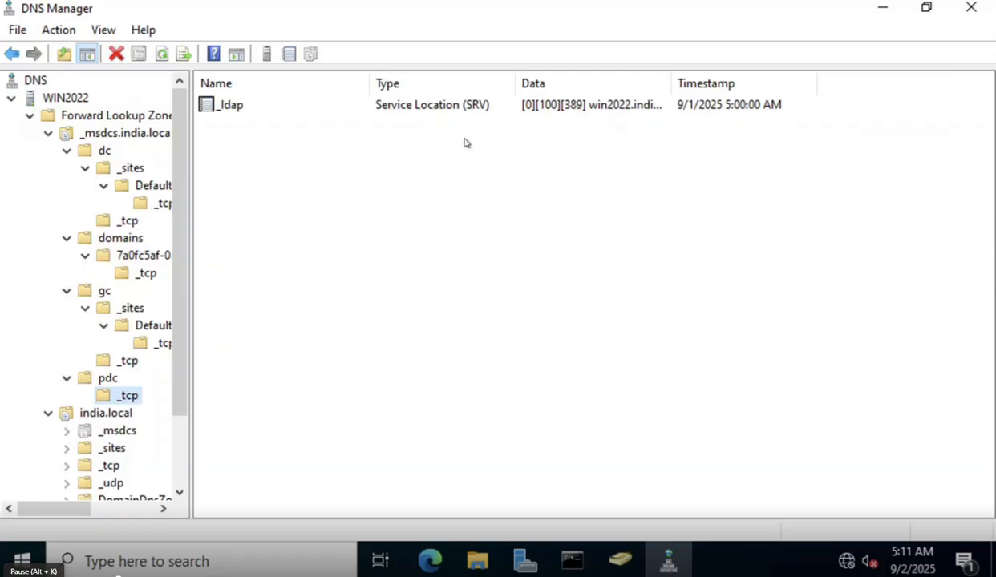
# Compare the gc folder contents with the _msdcs.india.local zone's top-level records.
pyautogui.click(102, 292)
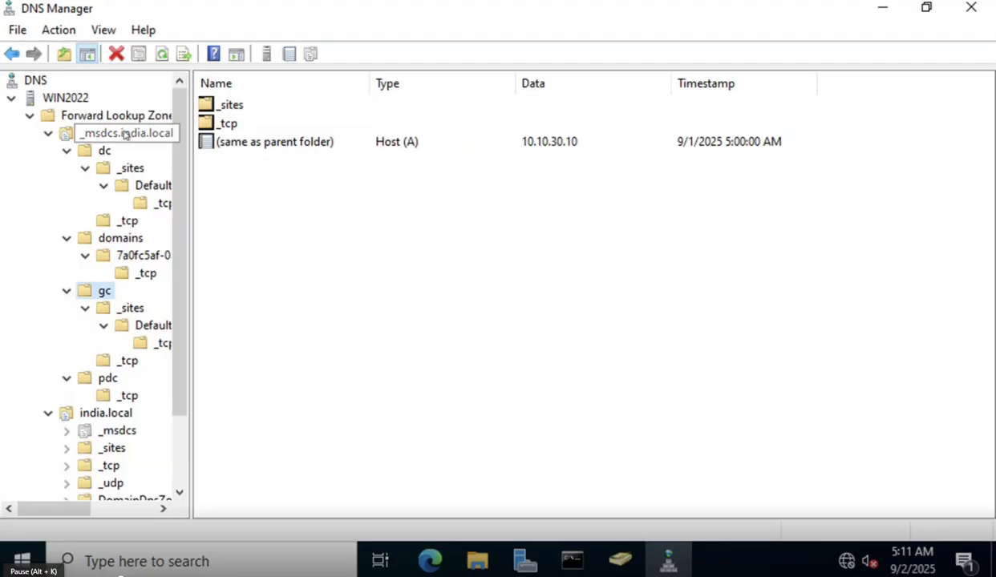
pyautogui.click(124, 134)
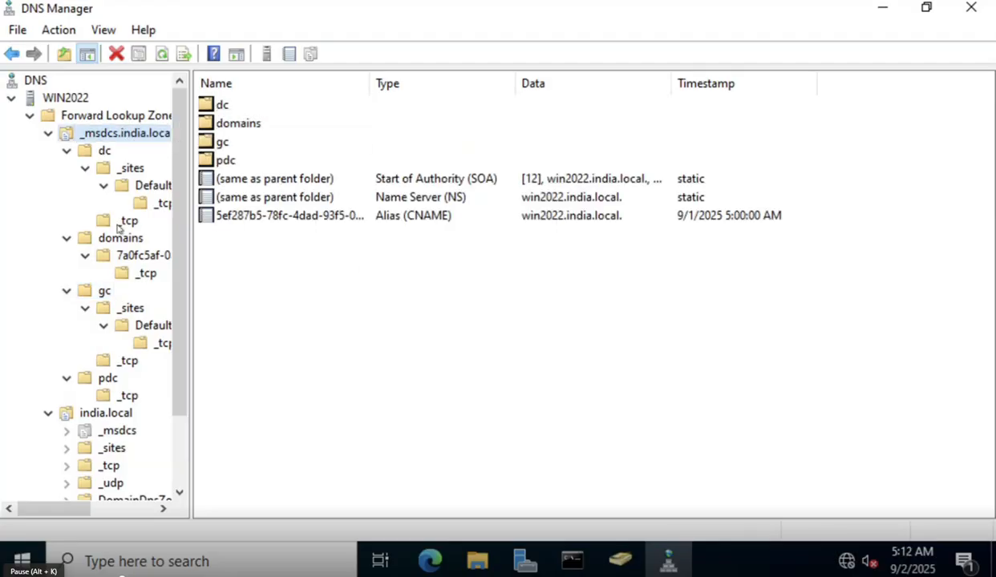
pyautogui.click(102, 296)
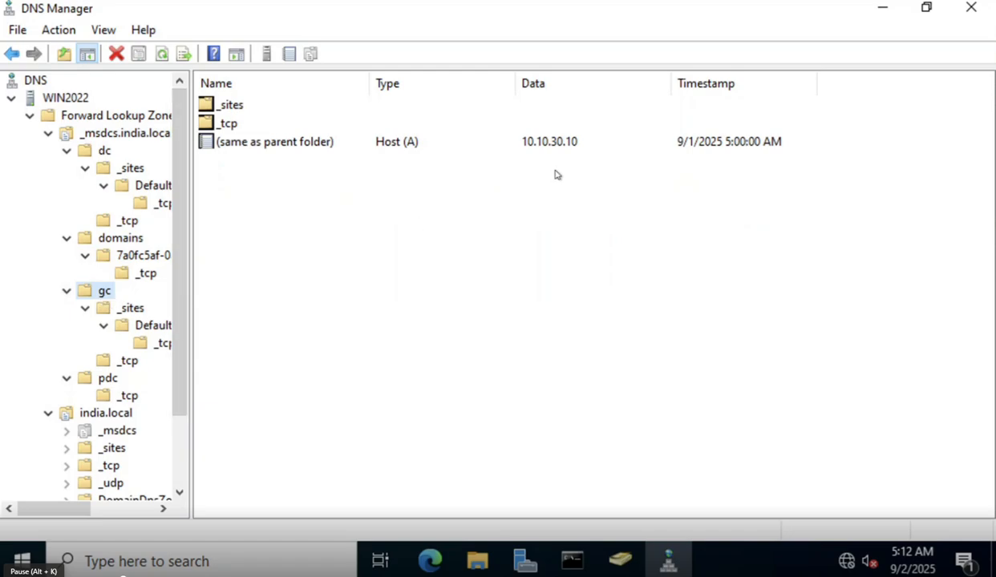
pyautogui.click(131, 137)
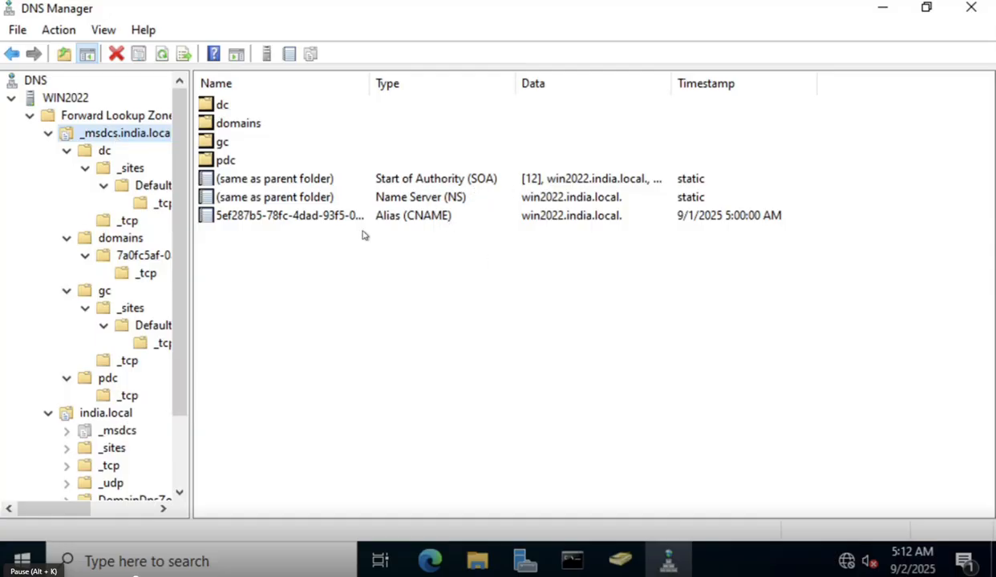
# Collapse _msdcs.india.local, check the _msdcs delegation's NS record, and return to india.local.
pyautogui.click(49, 133)
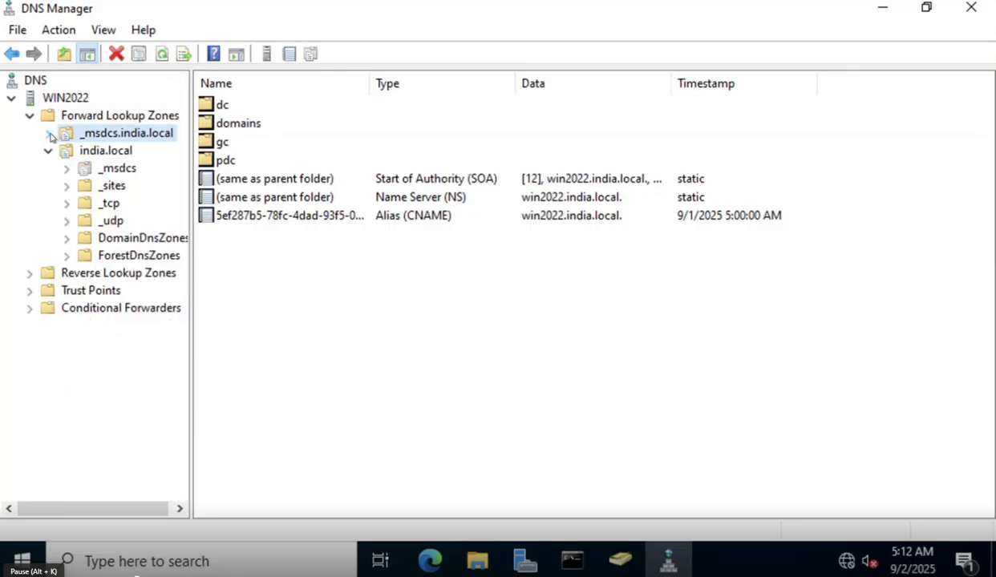
pyautogui.click(125, 170)
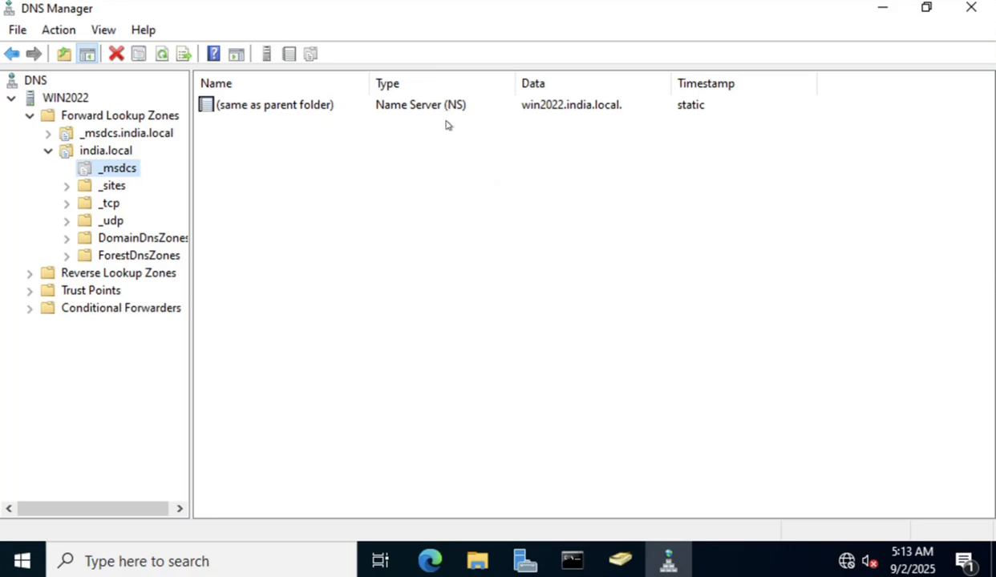
pyautogui.click(520, 106)
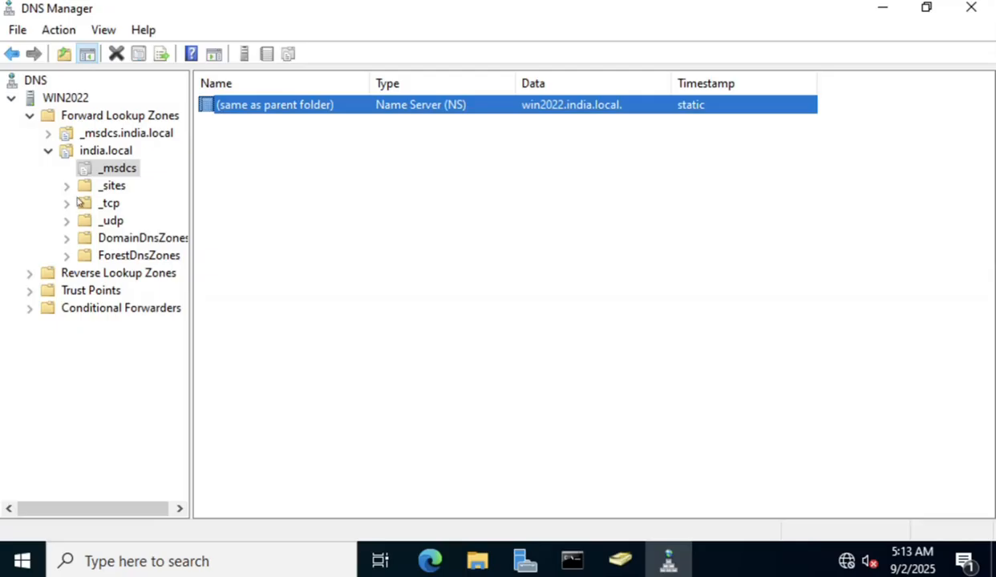
pyautogui.click(49, 153)
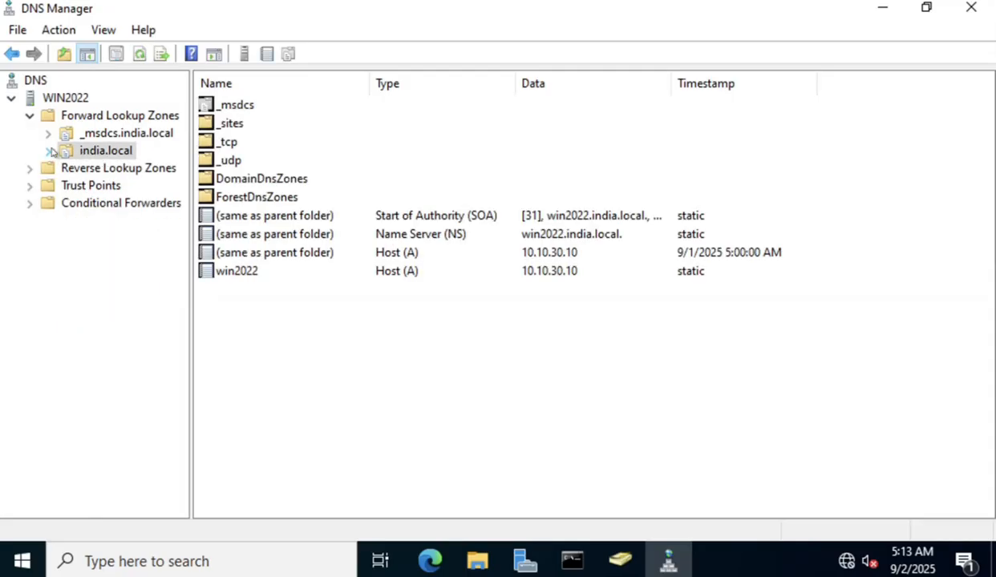
# Open india.local's _sites > Default-First-Site-Name and widen the console tree so names are readable.
pyautogui.click(50, 152)
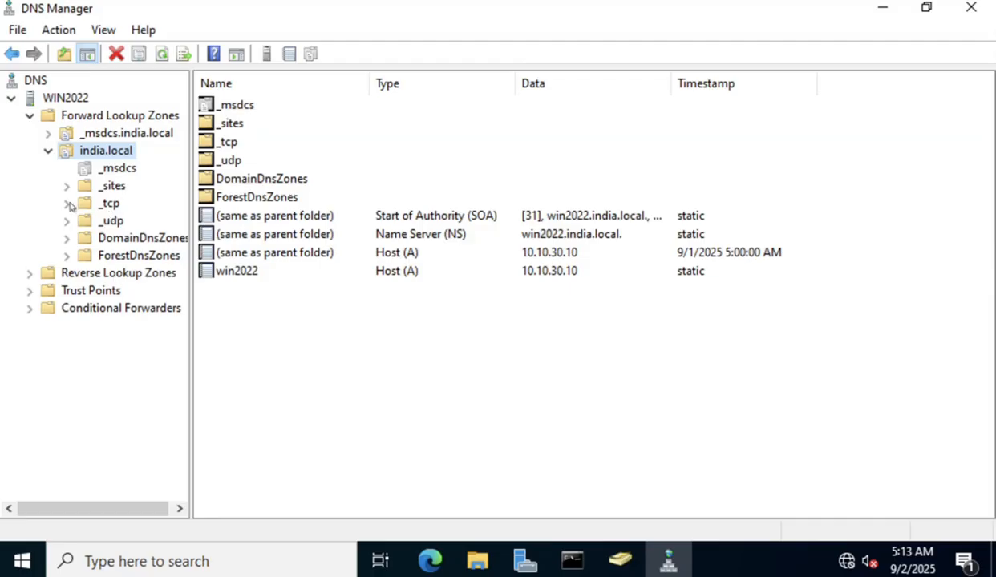
pyautogui.doubleClick(109, 186)
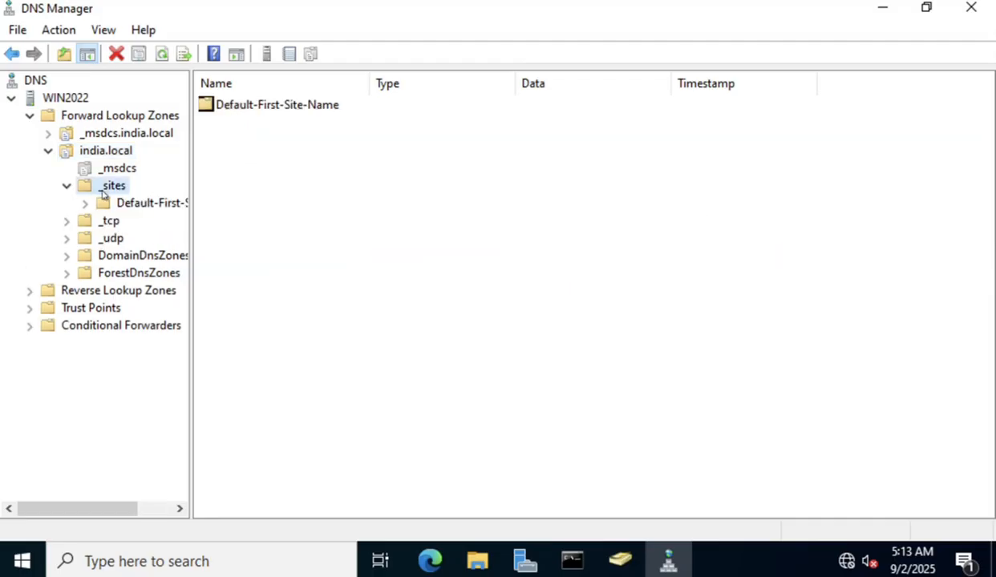
pyautogui.doubleClick(153, 205)
pyautogui.click(149, 220)
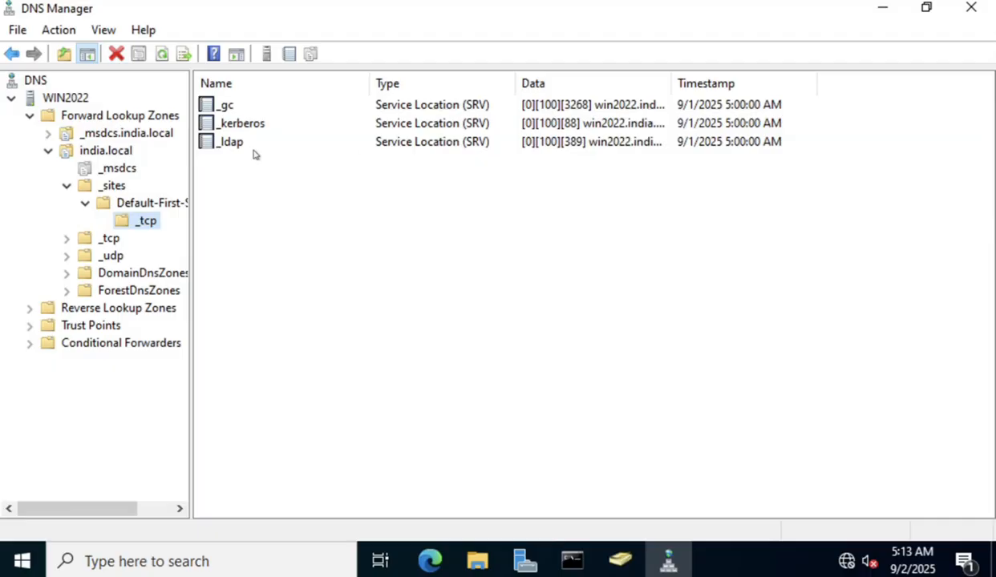
pyautogui.click(149, 205)
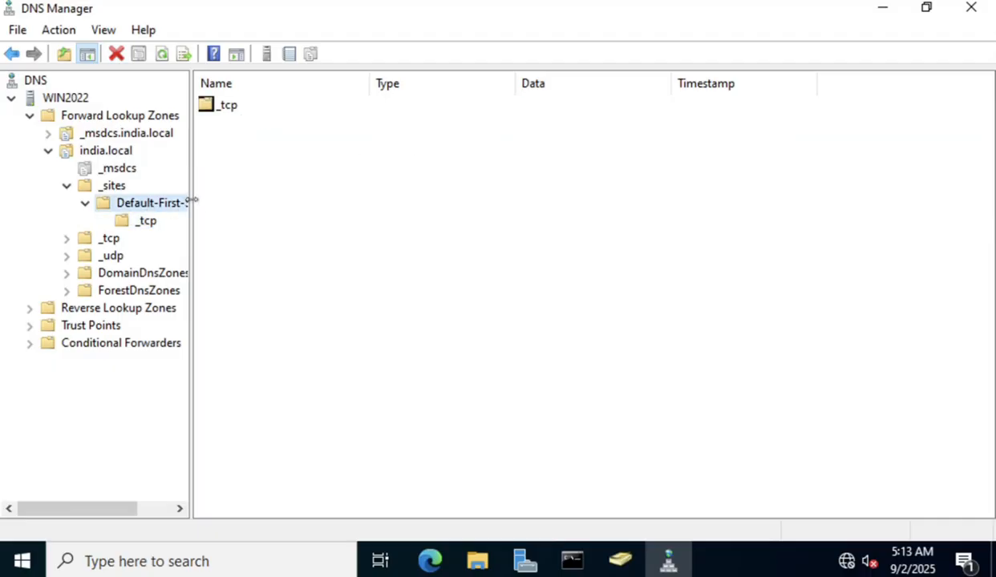
pyautogui.moveTo(191, 202); pyautogui.dragTo(251, 200)
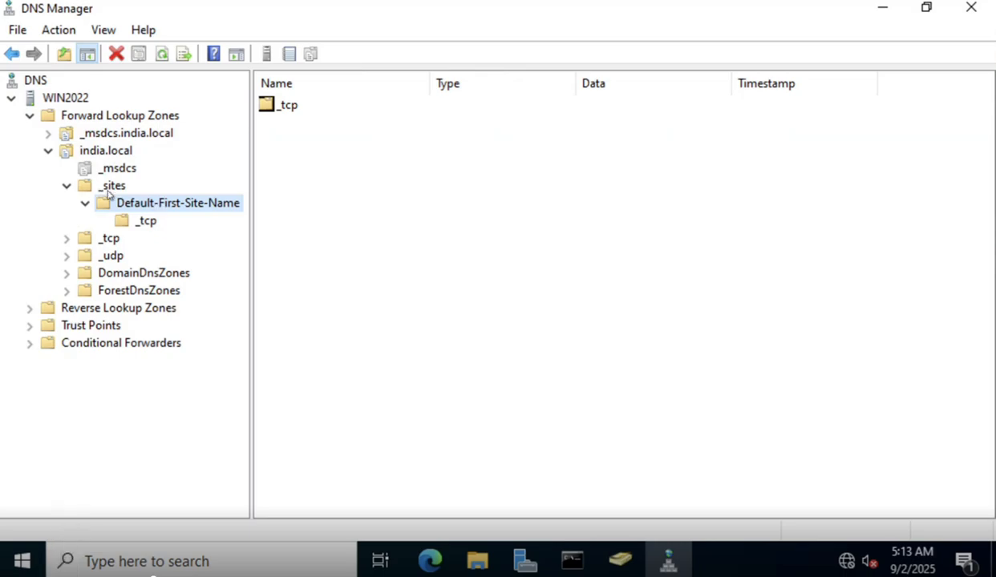
# Review the site's _tcp SRV records: _gc on 3268, _kerberos on 88, _ldap on 389.
pyautogui.click(144, 222)
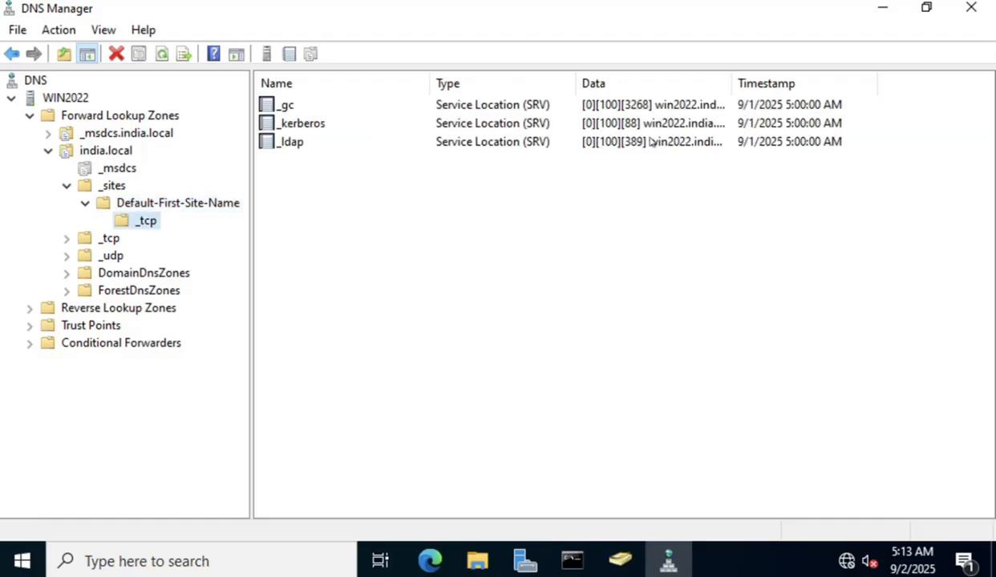
pyautogui.click(275, 107)
pyautogui.click(275, 107)
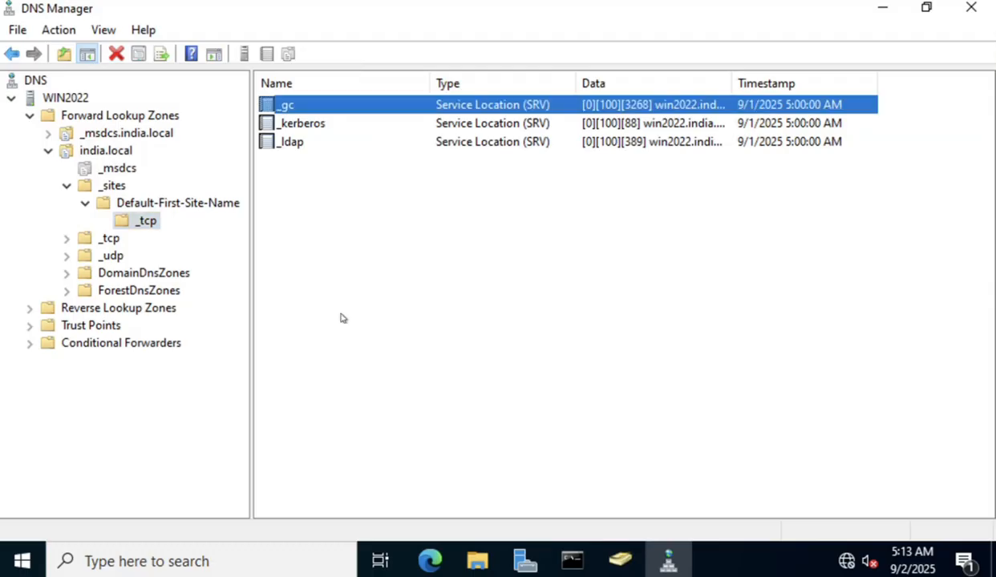
pyautogui.click(307, 125)
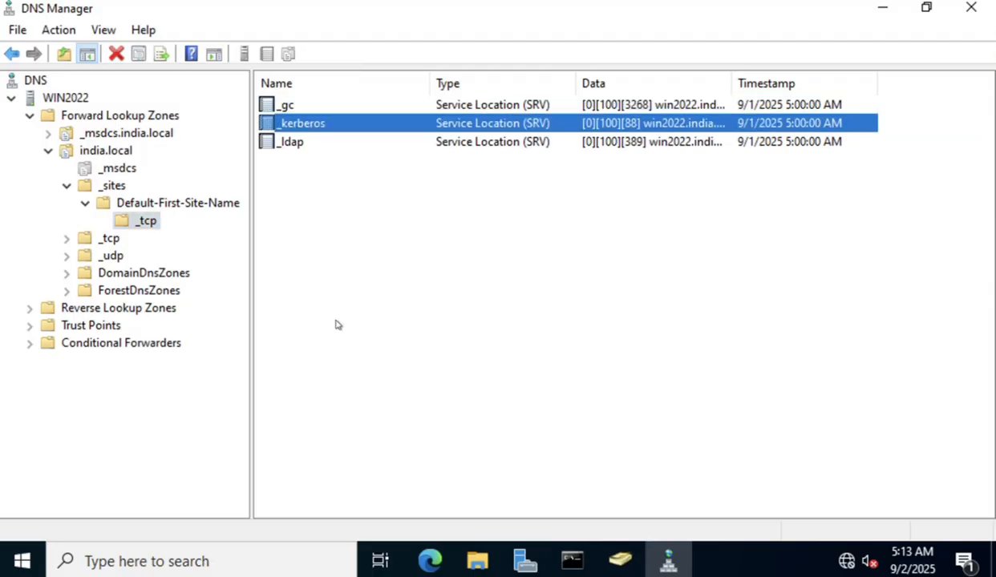
pyautogui.click(285, 142)
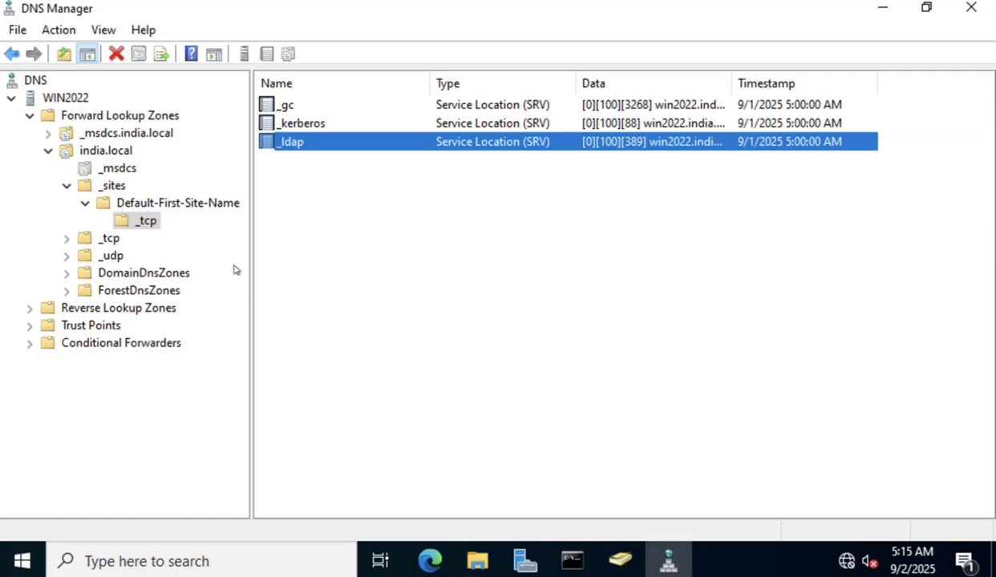
# Explore ForestDnsZones' _sites and _tcp folders to view its _ldap records.
pyautogui.doubleClick(133, 292)
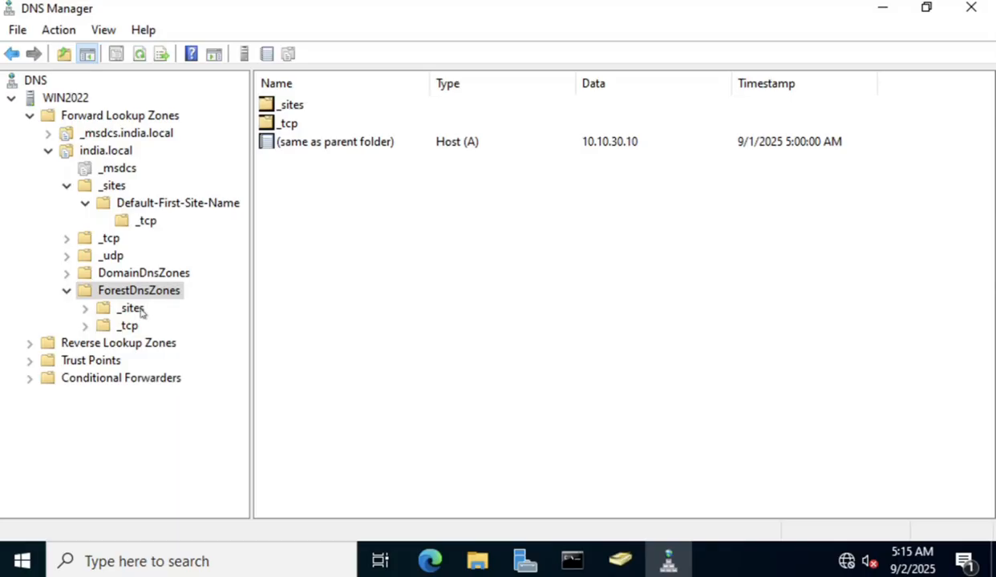
pyautogui.doubleClick(136, 311)
pyautogui.doubleClick(158, 327)
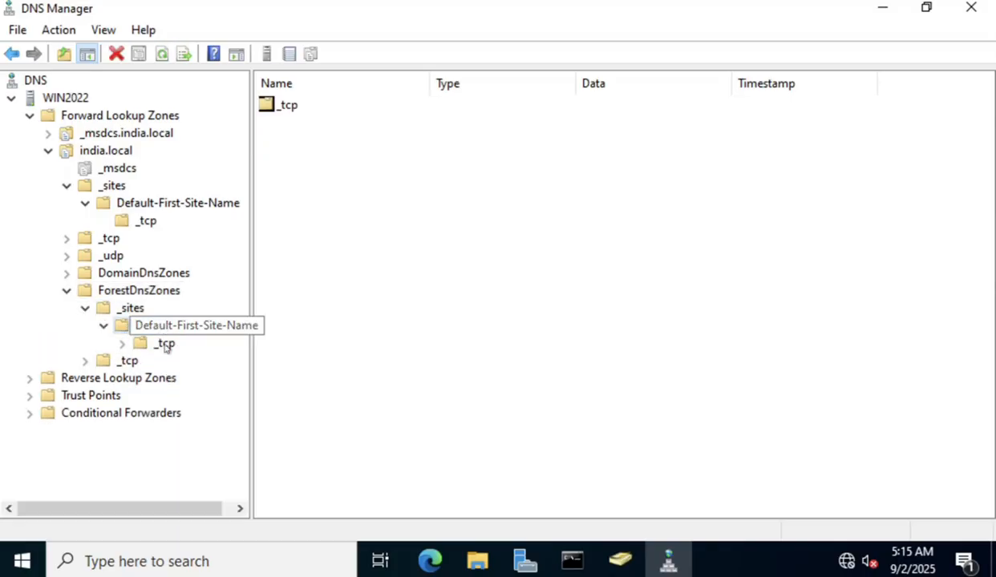
pyautogui.click(165, 345)
pyautogui.click(128, 361)
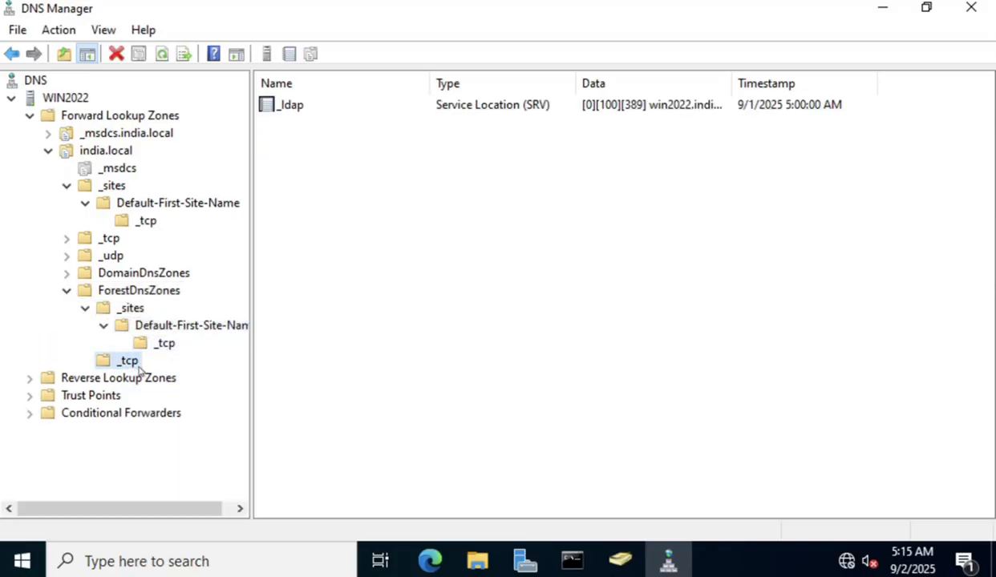
pyautogui.click(642, 105)
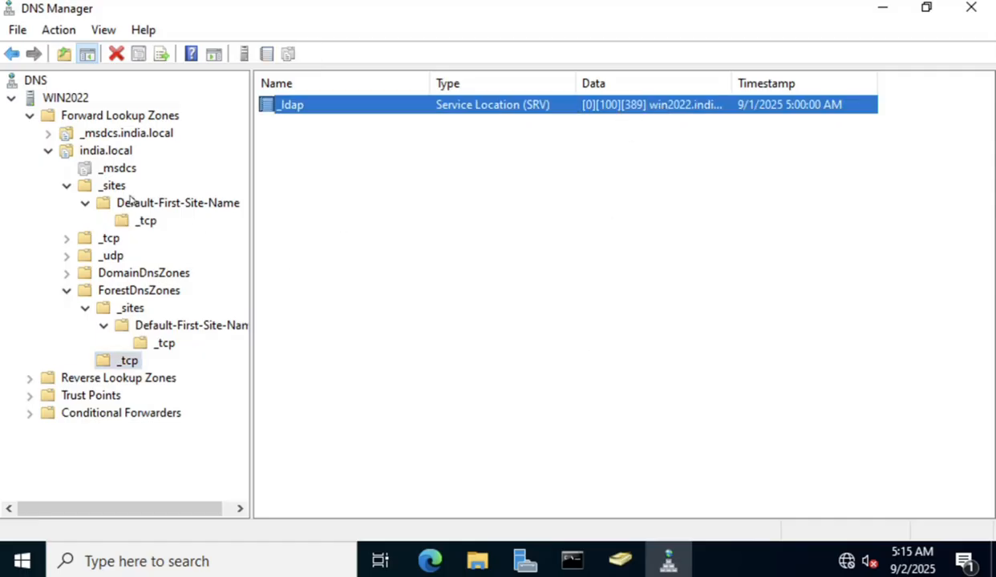
# Collapse india.local's _sites folder and show the india.local zone records.
pyautogui.click(67, 185)
pyautogui.click(103, 151)
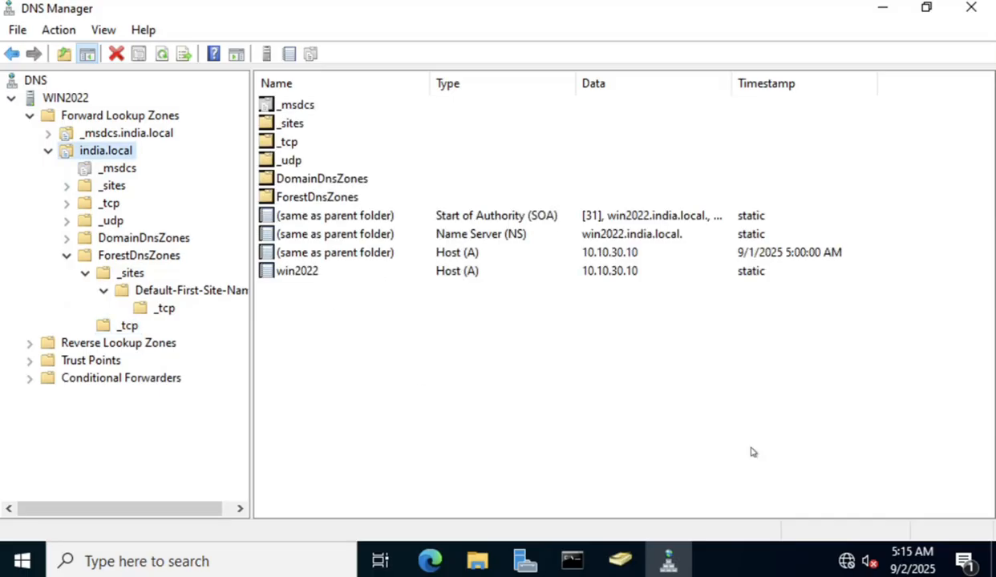
pyautogui.moveTo(750, 445); pyautogui.dragTo(309, 229)
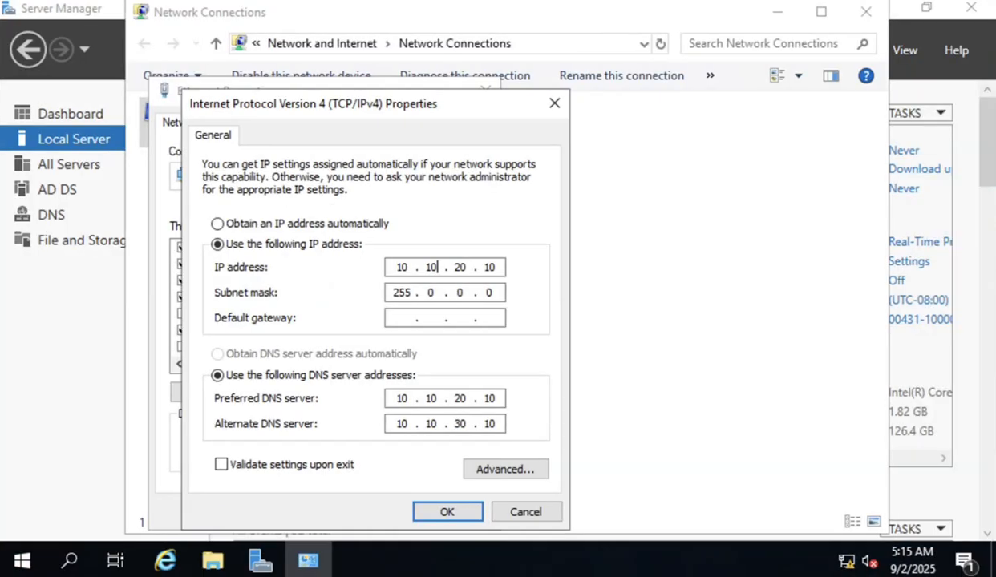
# Cancel the IPv4 and Ethernet properties without changes and return to Server Manager.
pyautogui.click(523, 512)
pyautogui.click(455, 511)
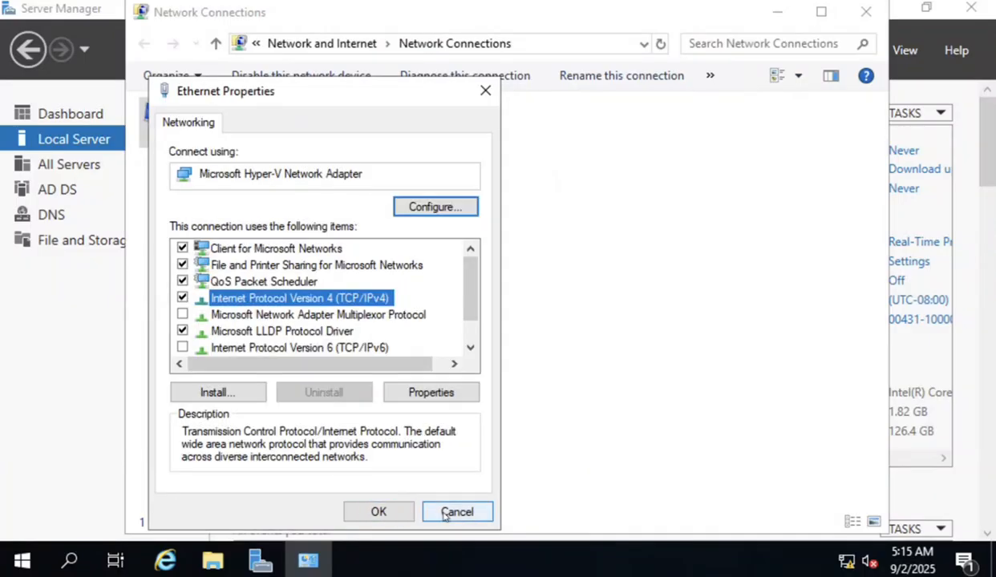
pyautogui.click(928, 83)
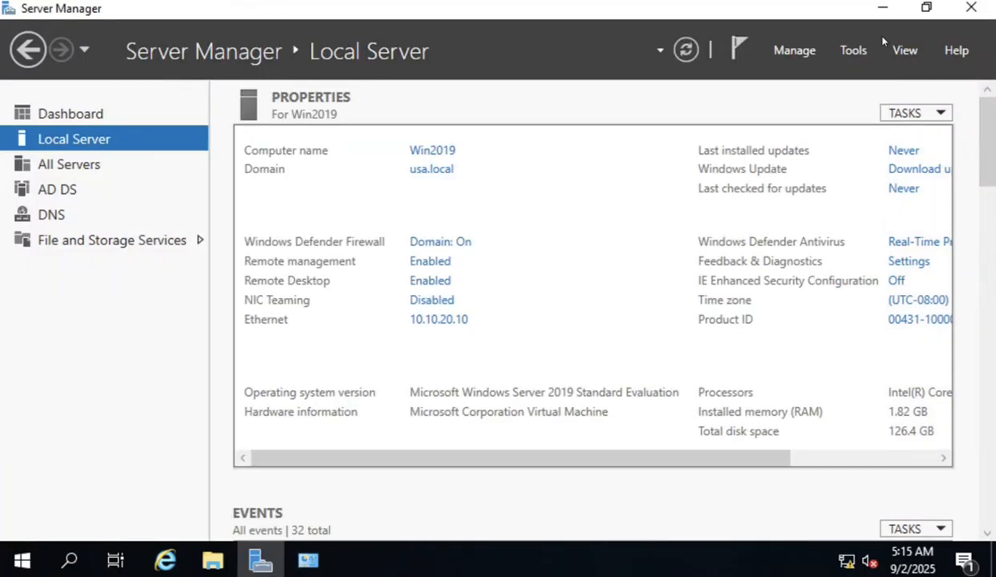
# Open Active Directory Users and Computers and browse usa.local's Computers and Domain Controllers containers.
pyautogui.click(856, 53)
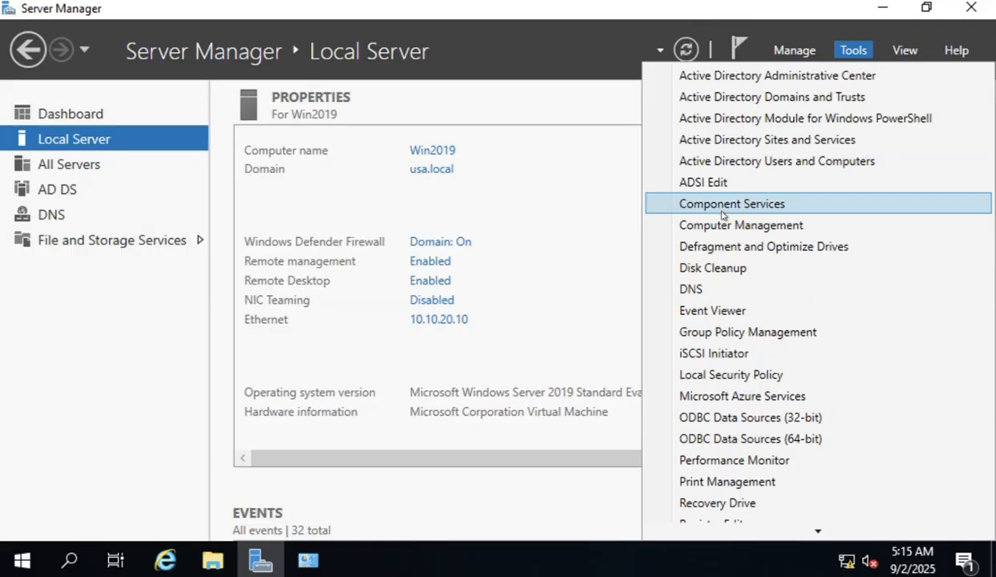
pyautogui.click(750, 163)
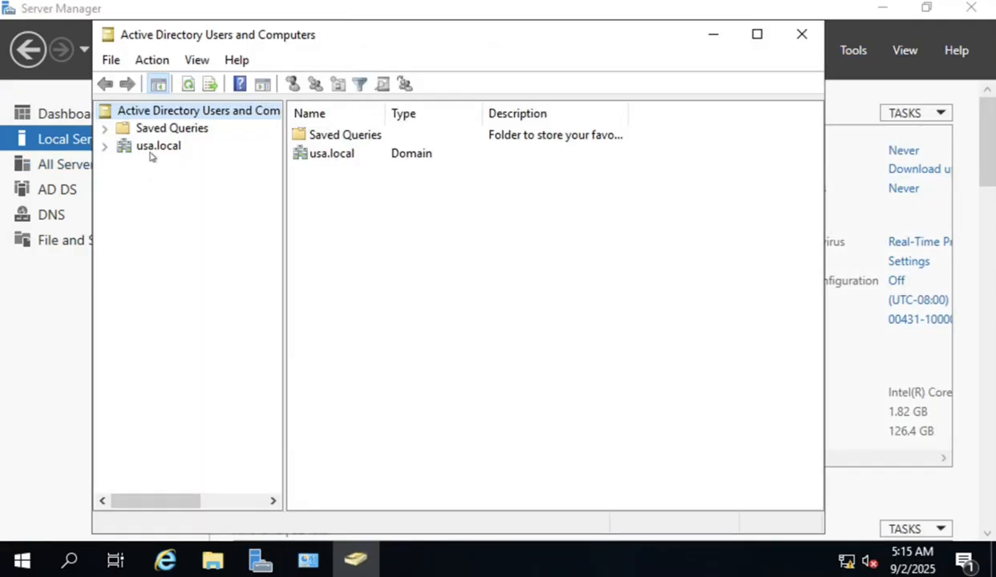
pyautogui.click(105, 146)
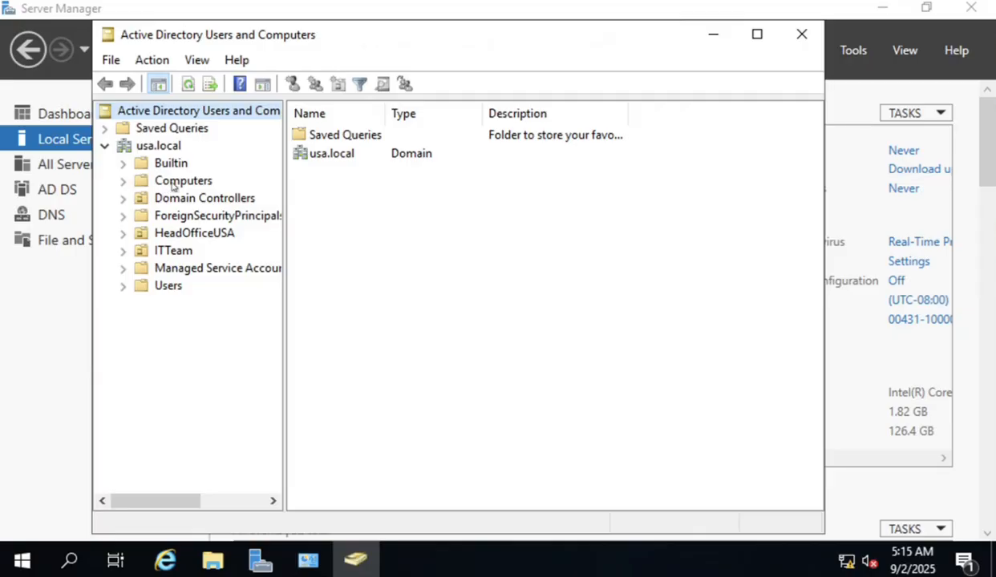
pyautogui.click(170, 181)
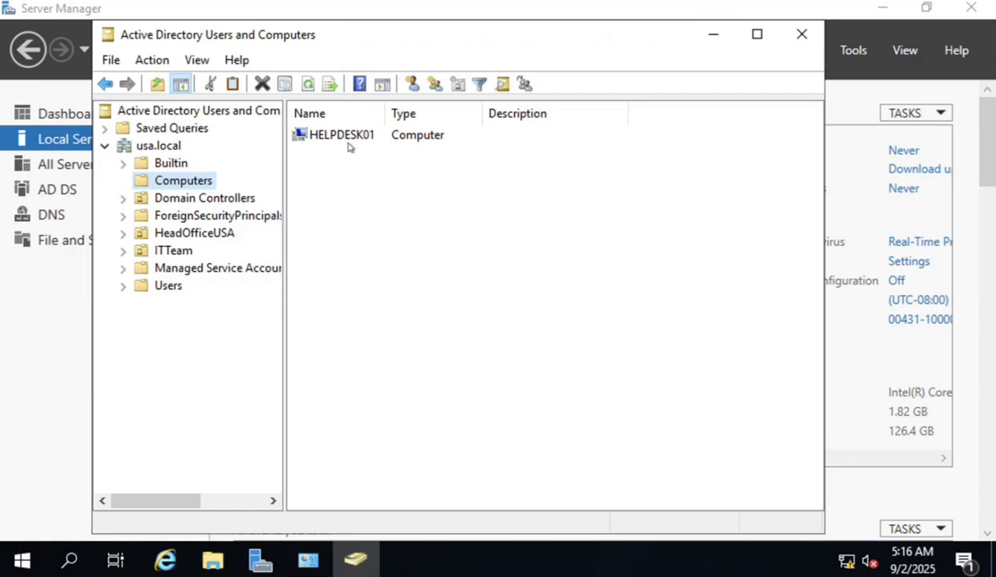
pyautogui.click(205, 200)
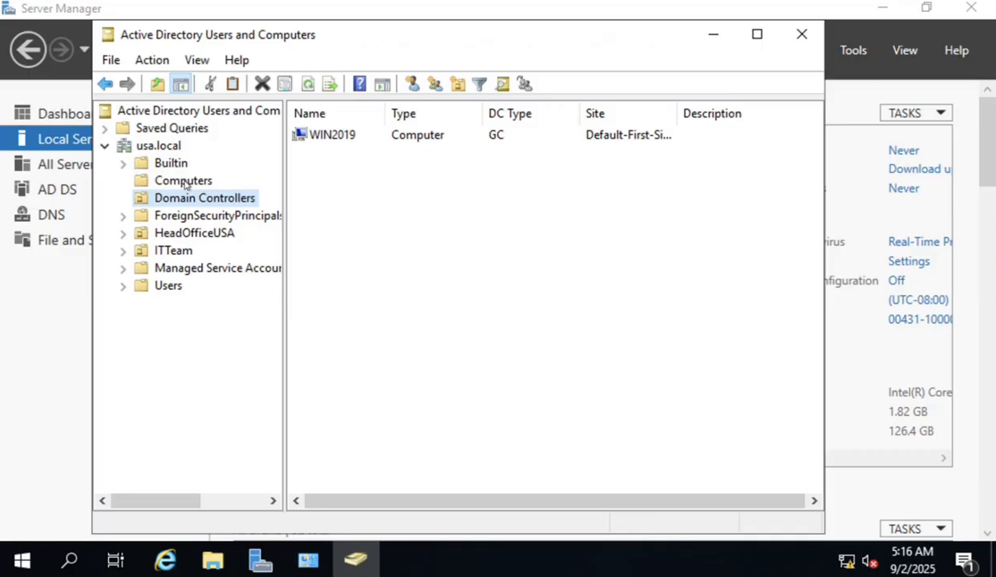
pyautogui.click(185, 184)
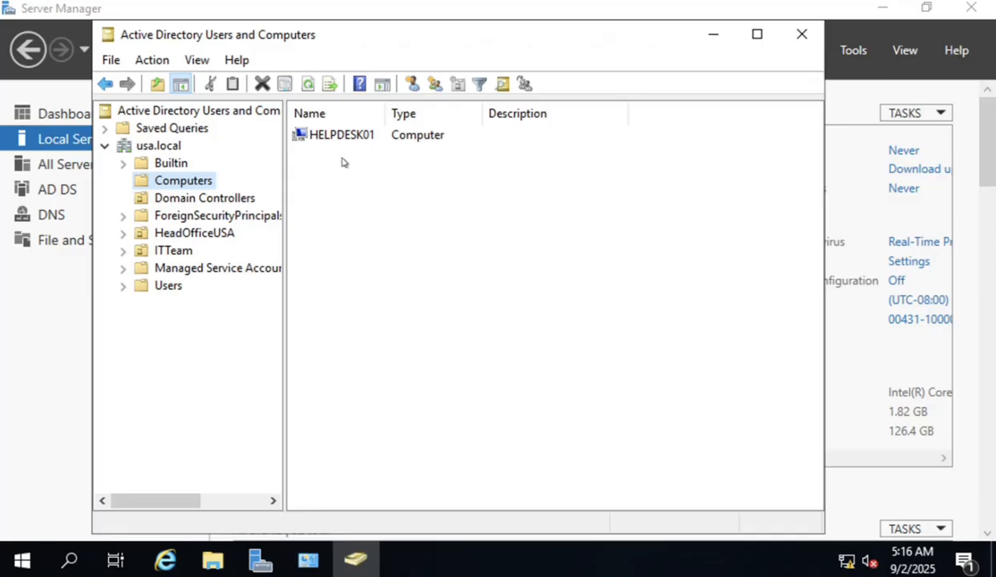
pyautogui.click(860, 59)
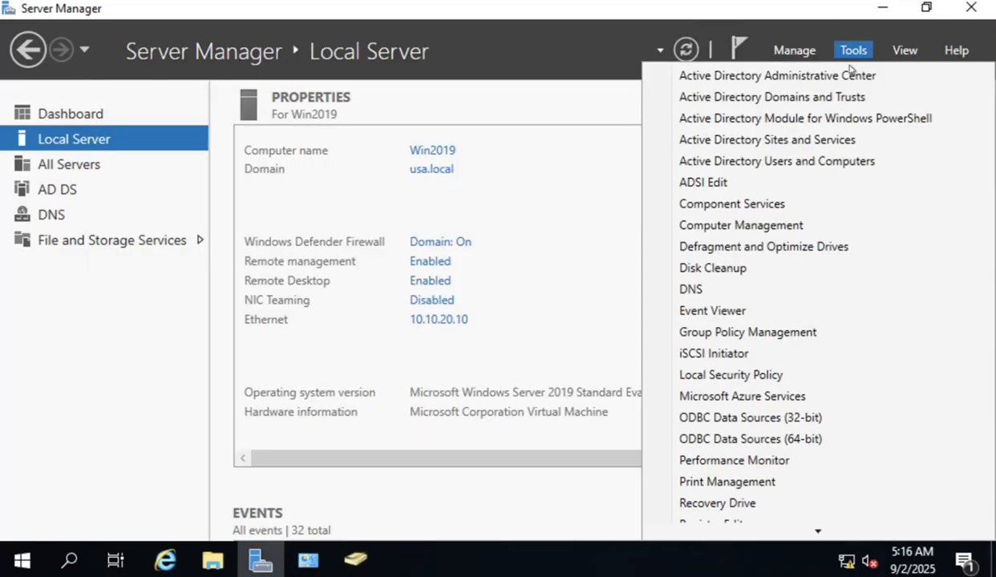
# In DNS Manager, inspect usa.local's Helpdesk01 and win2019 host records, then view Reverse Lookup Zones.
pyautogui.click(710, 294)
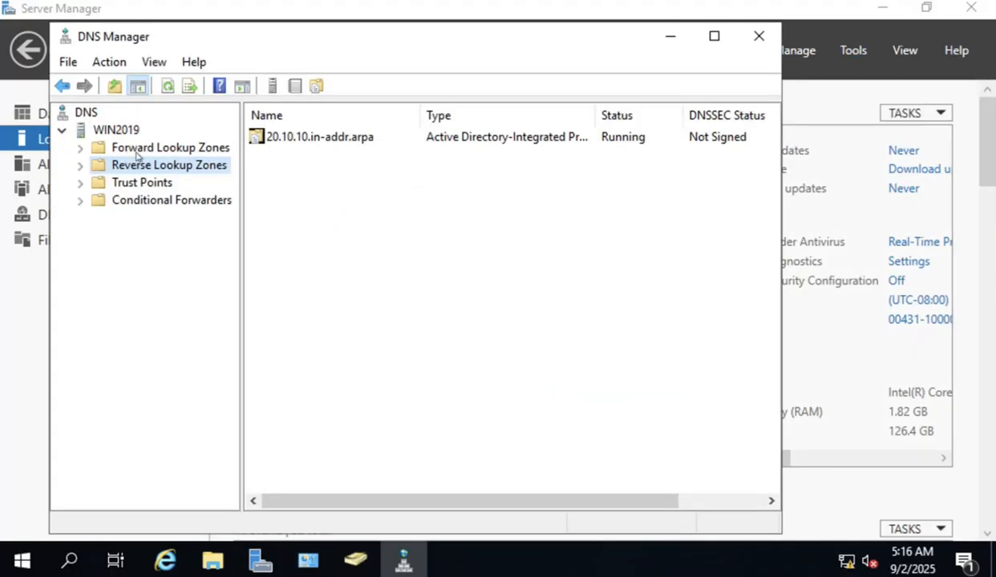
pyautogui.doubleClick(138, 150)
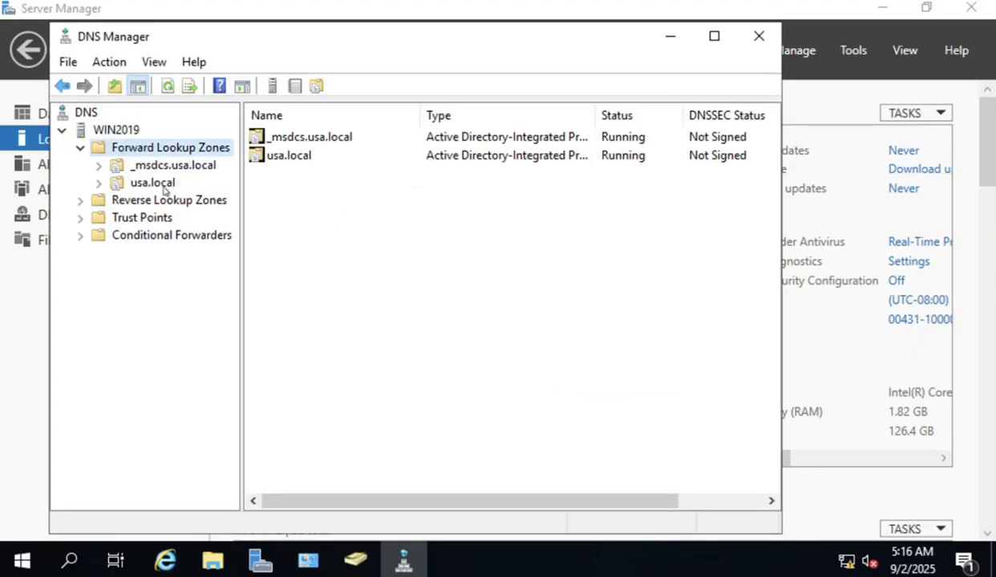
pyautogui.click(163, 187)
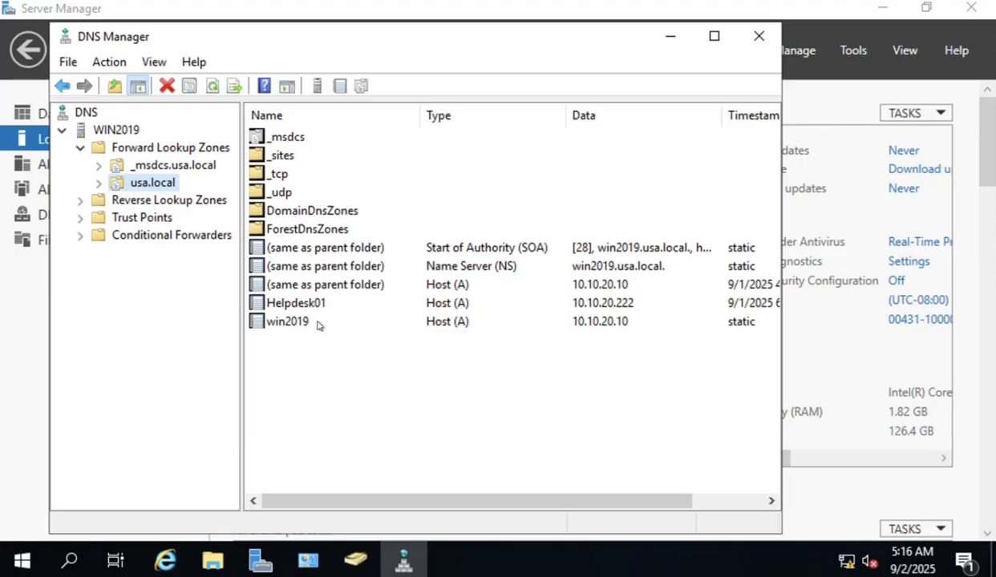
pyautogui.click(302, 306)
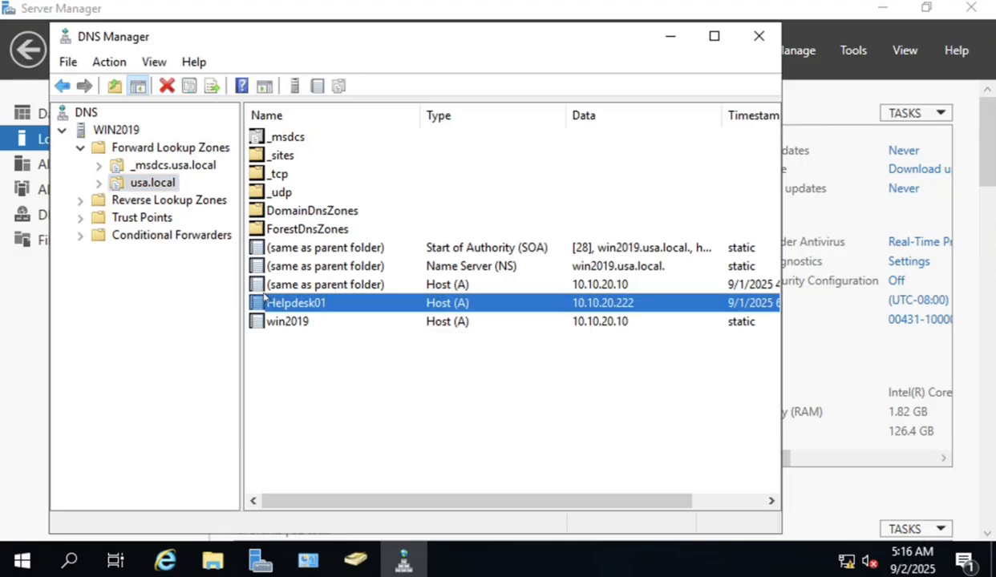
pyautogui.moveTo(713, 426); pyautogui.dragTo(280, 293)
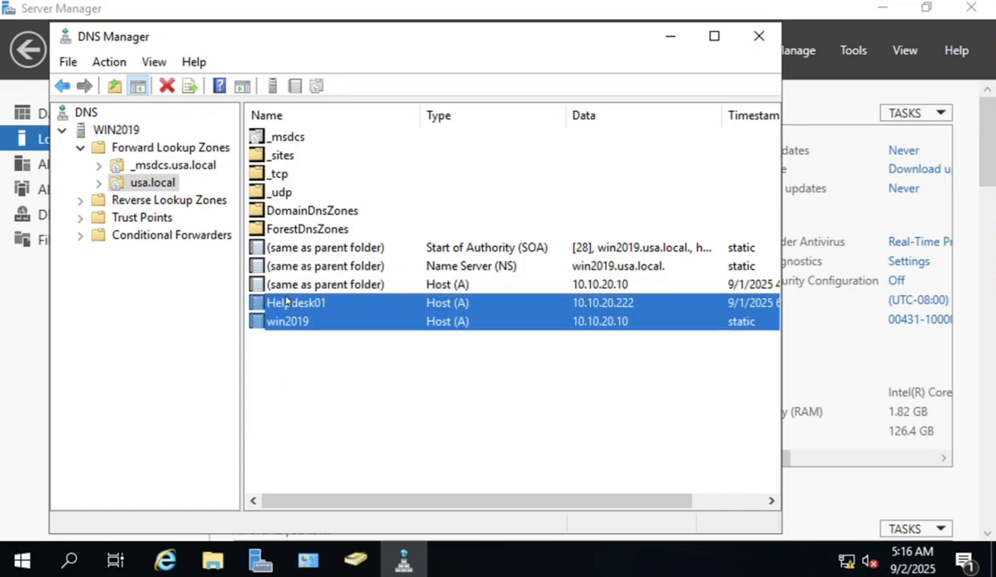
pyautogui.click(462, 310)
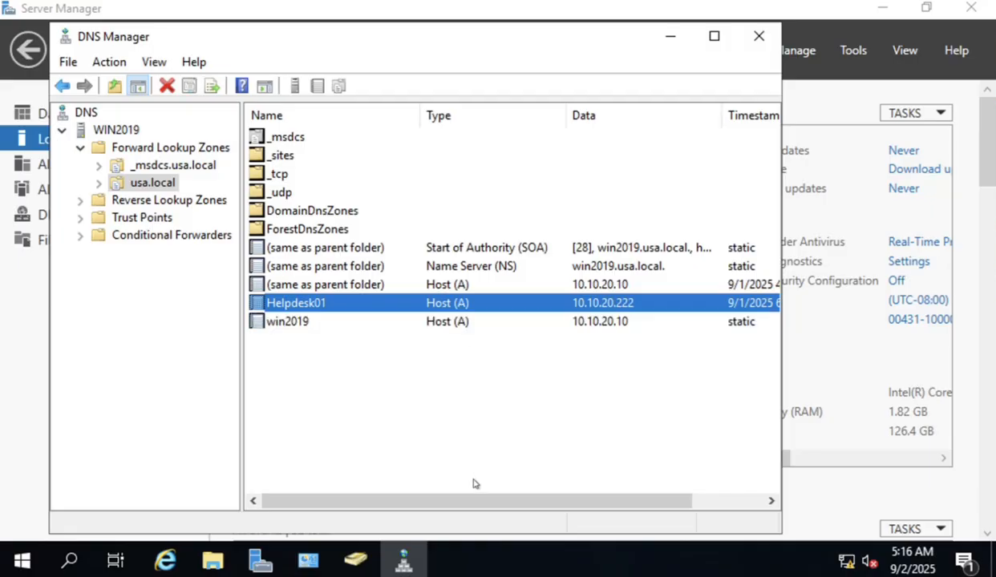
pyautogui.click(160, 203)
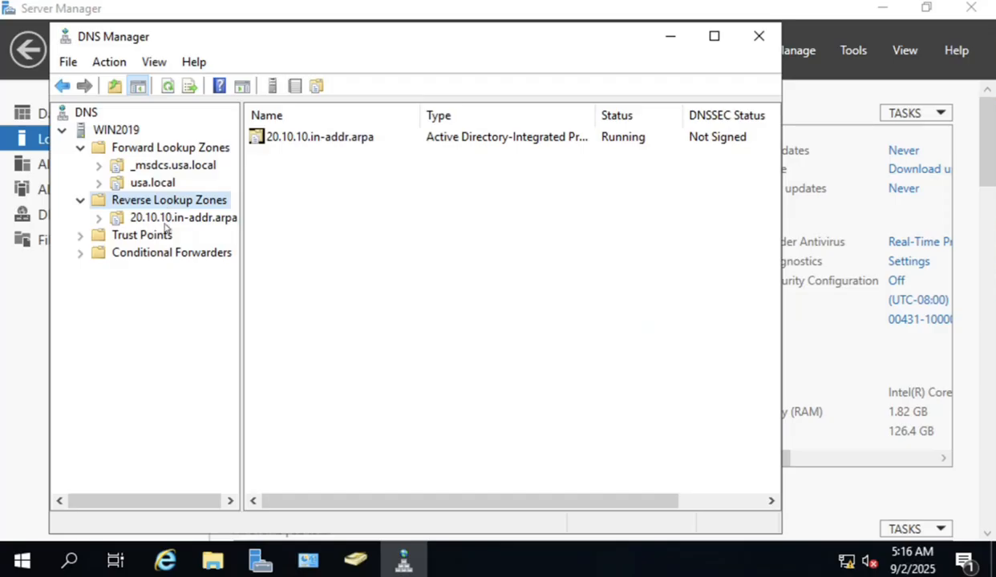
pyautogui.click(167, 221)
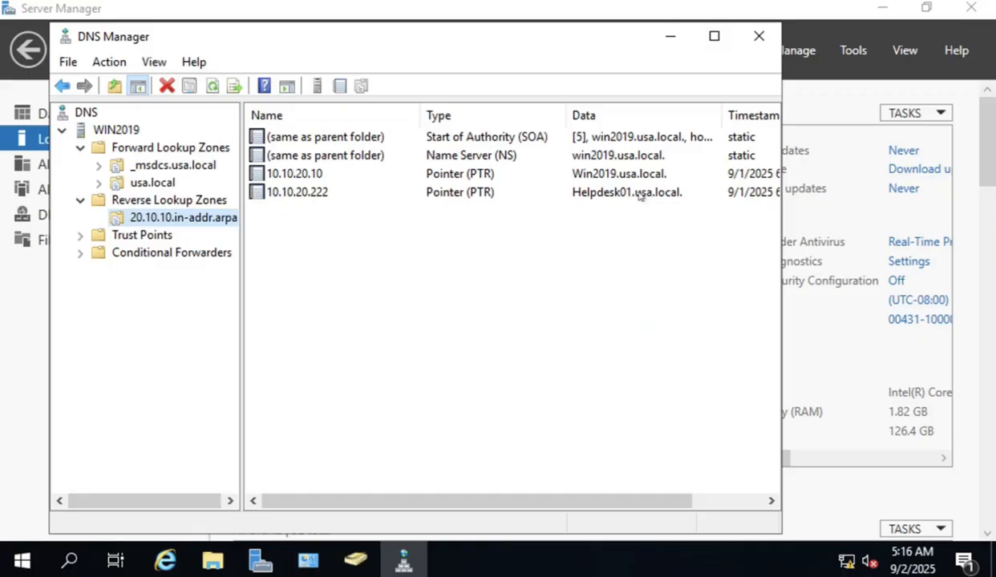
pyautogui.click(317, 196)
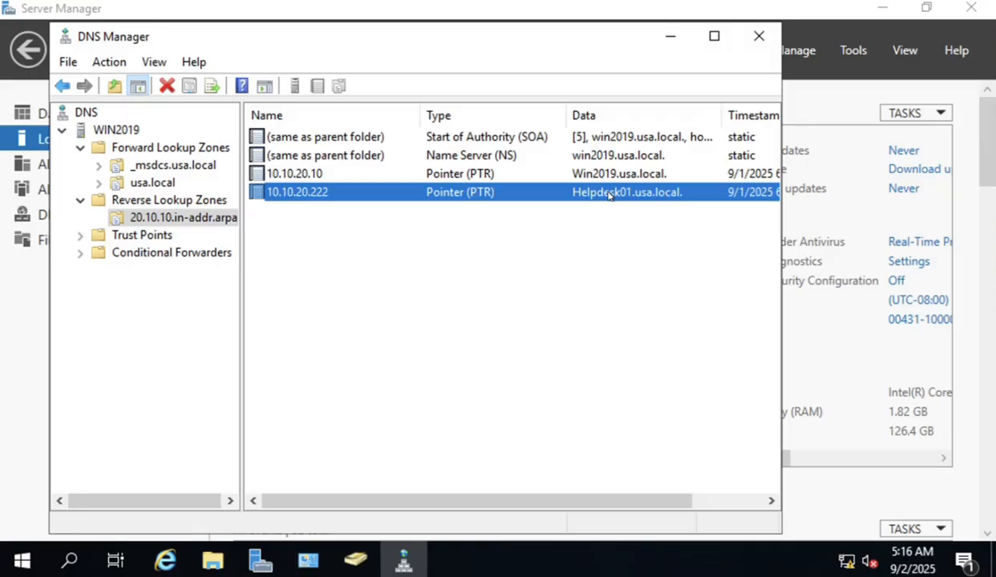
pyautogui.click(304, 228)
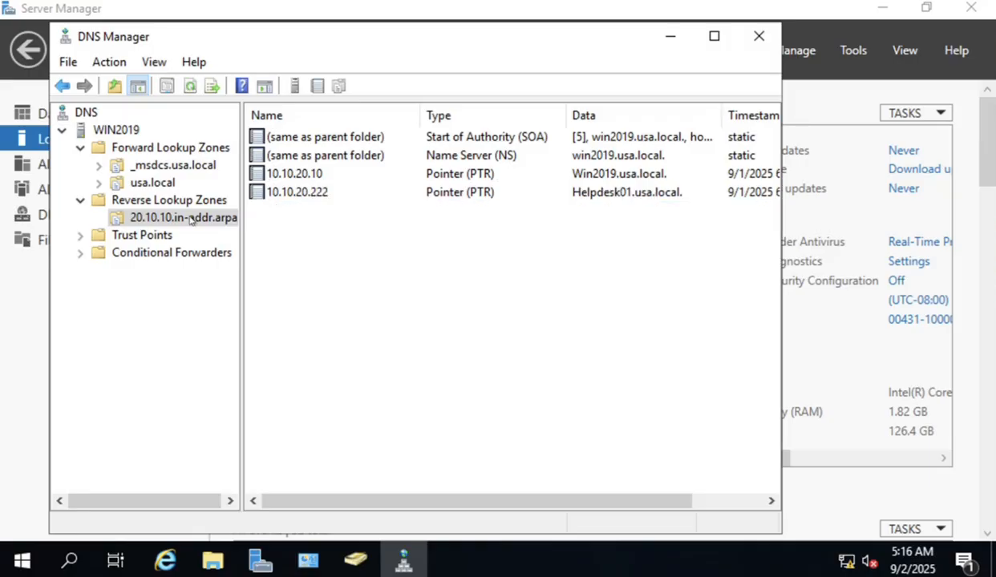
pyautogui.click(161, 202)
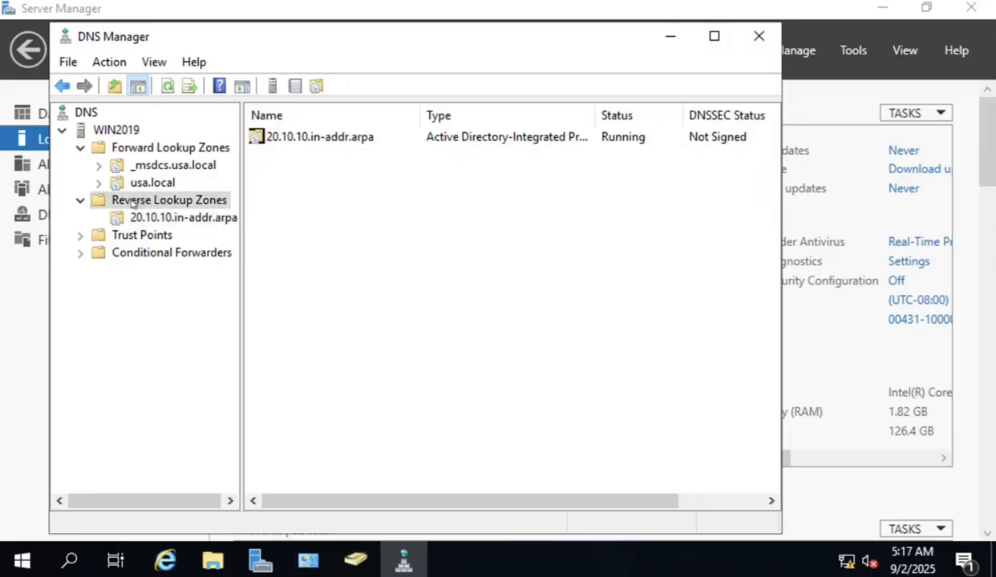
# Start a New Zone Wizard under Reverse Lookup Zones and advance past its Welcome page.
pyautogui.rightClick(180, 208)
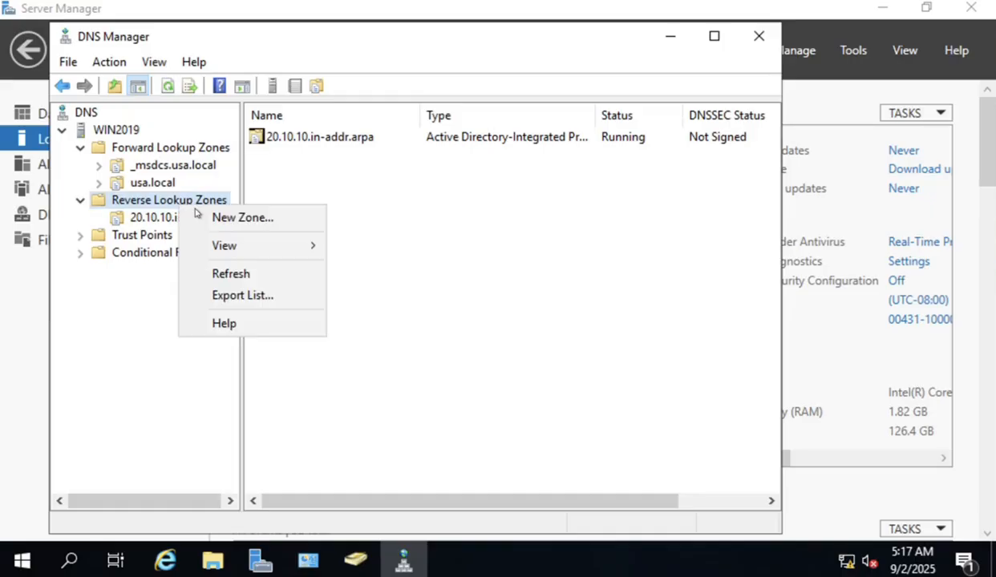
pyautogui.click(222, 215)
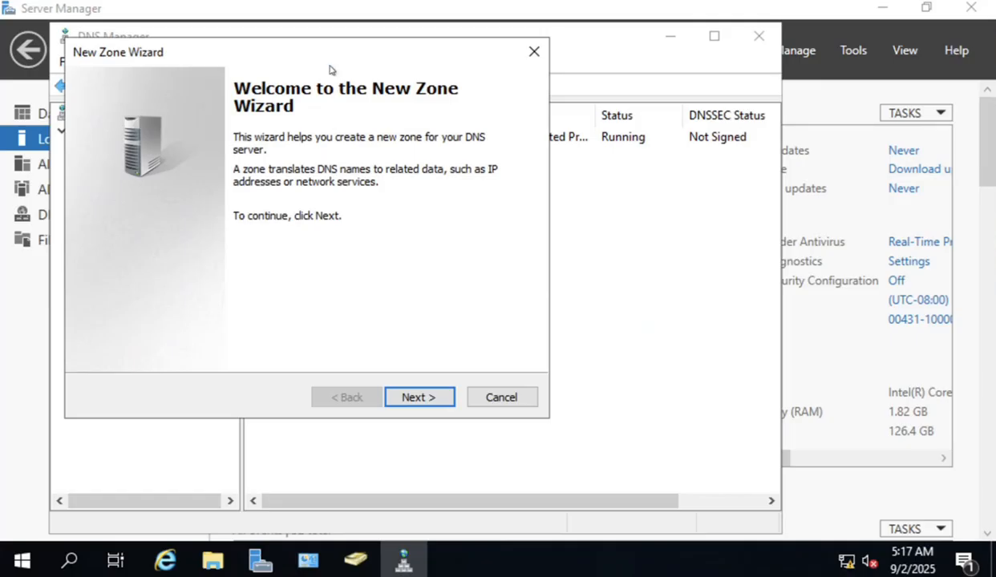
pyautogui.moveTo(345, 53); pyautogui.dragTo(566, 57)
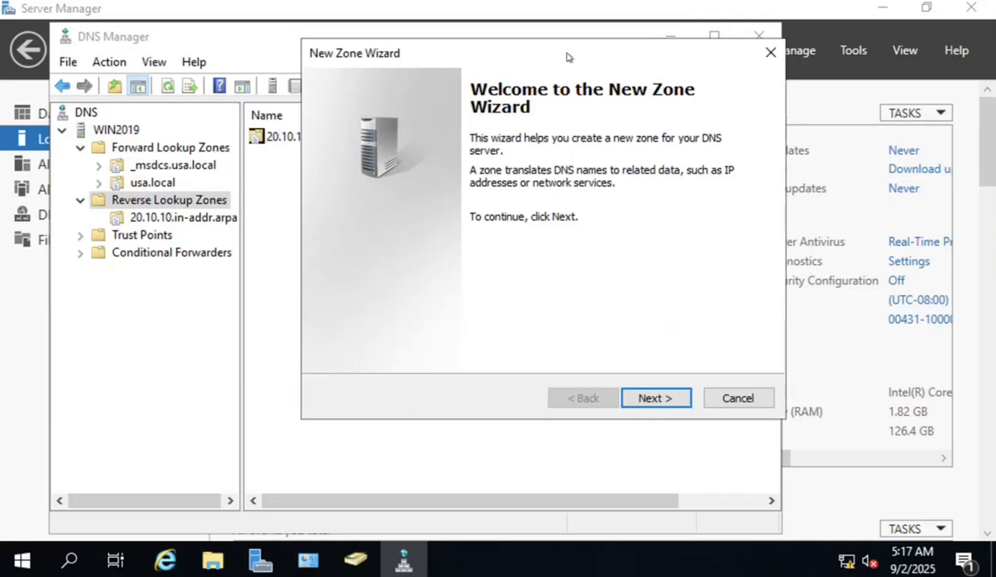
pyautogui.click(666, 398)
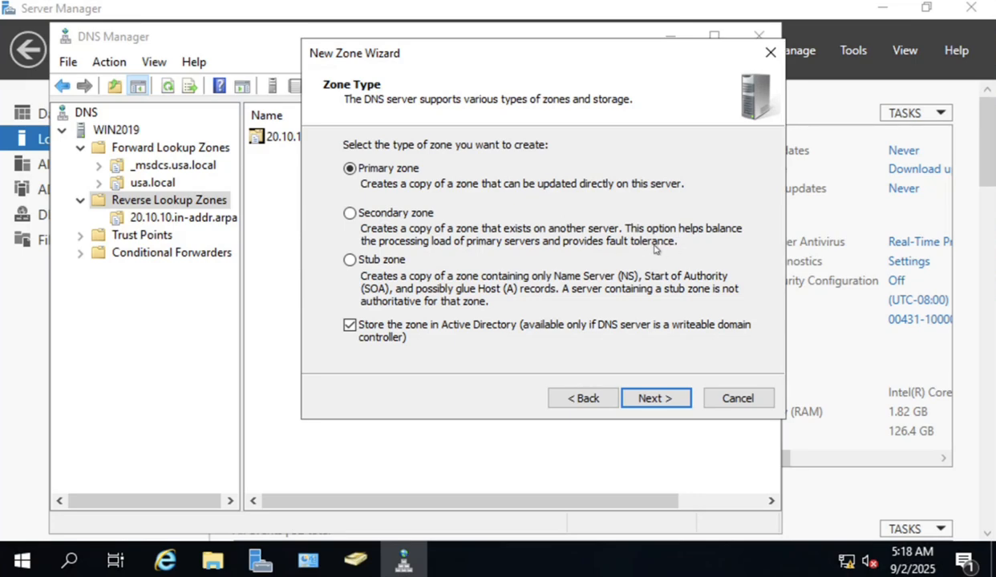
# Choose Secondary zone as the zone type, briefly trying Primary before settling on Secondary.
pyautogui.click(353, 215)
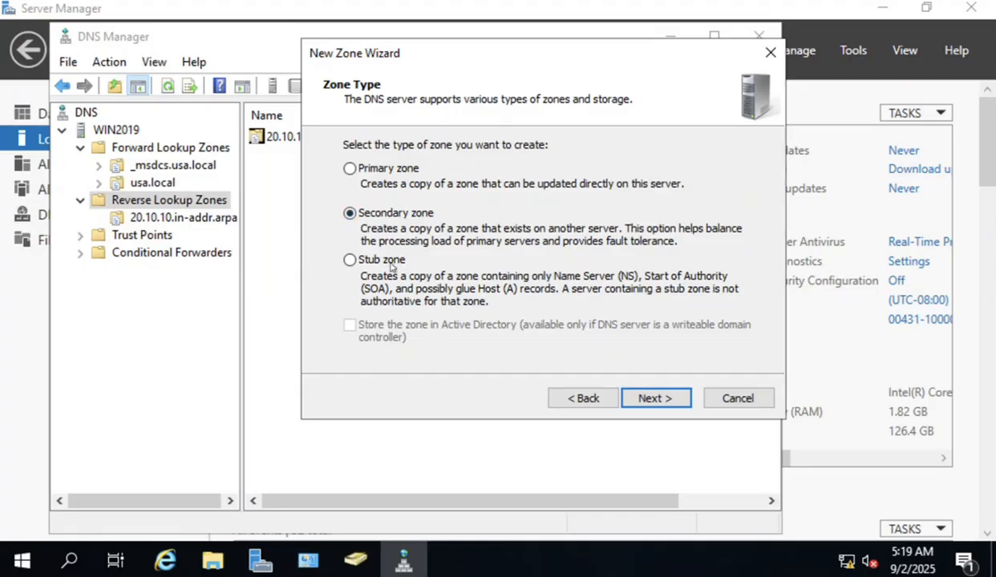
pyautogui.click(350, 170)
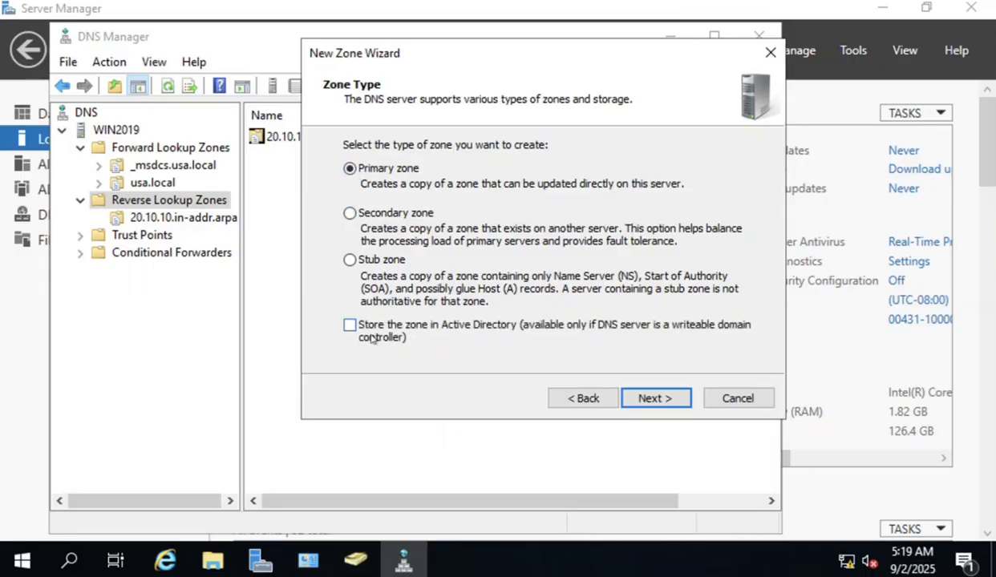
pyautogui.click(350, 213)
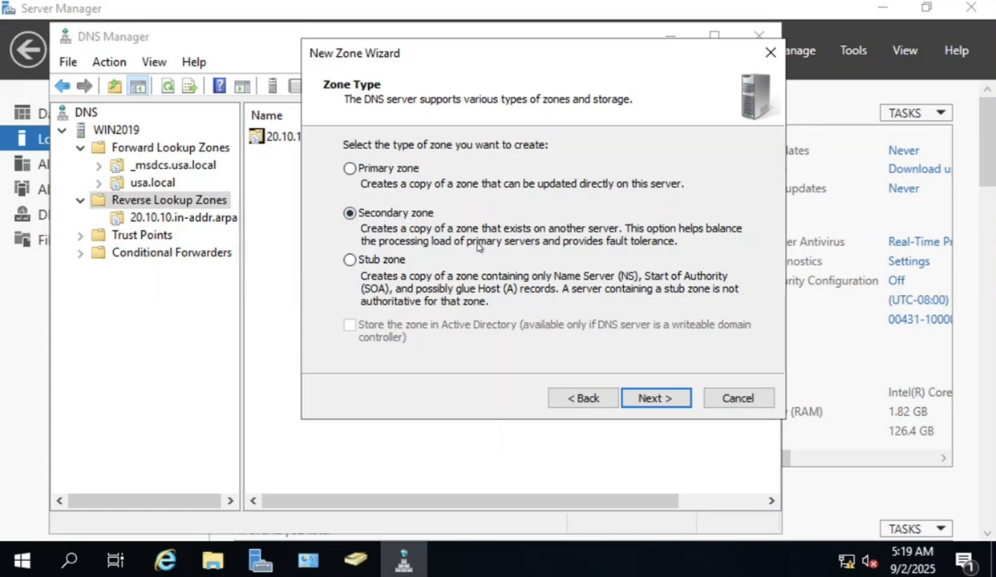
# Select Stub zone as the new zone's type.
pyautogui.click(350, 260)
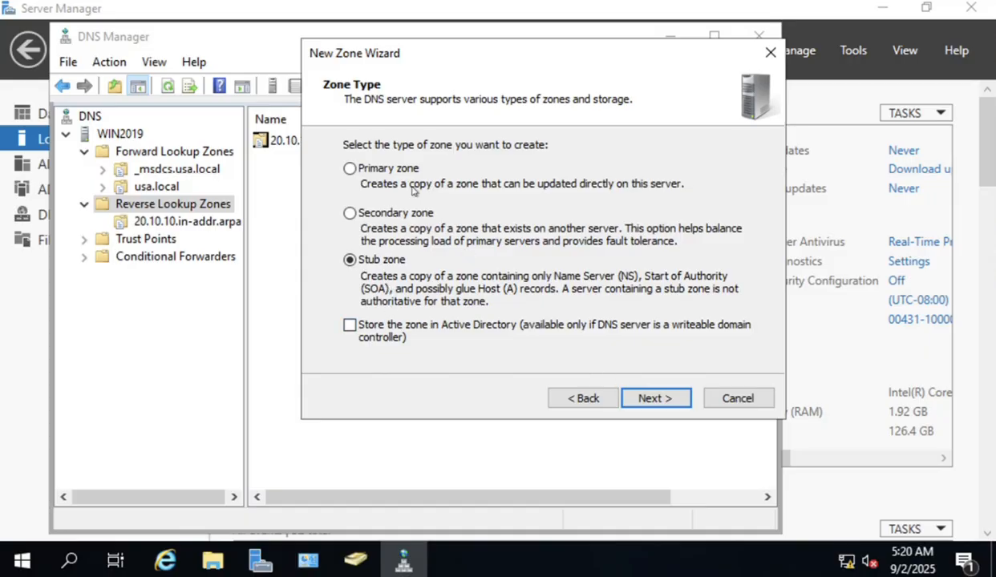
# Choose a primary zone stored in Active Directory and keep domain-wide replication.
pyautogui.click(350, 169)
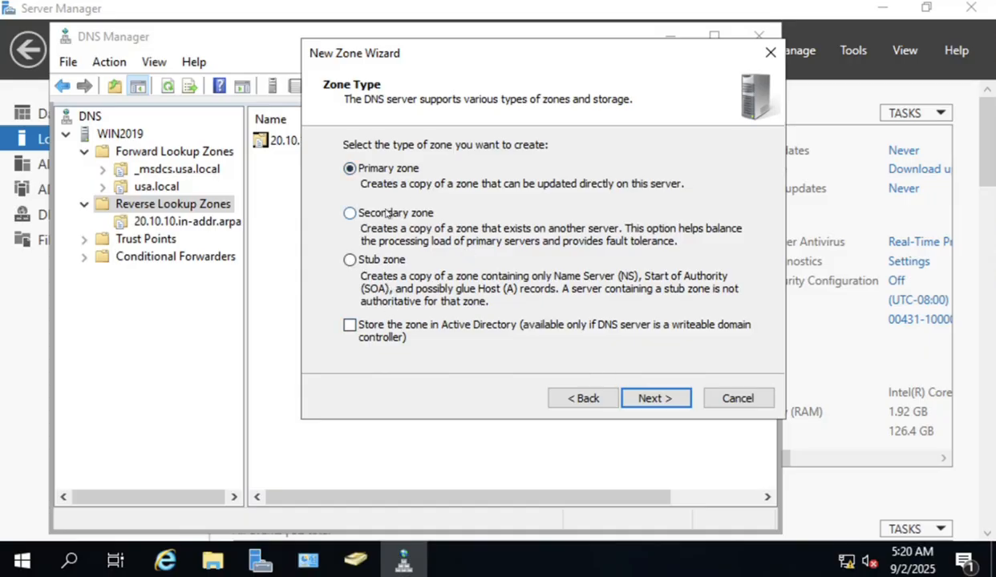
pyautogui.click(349, 327)
pyautogui.click(674, 401)
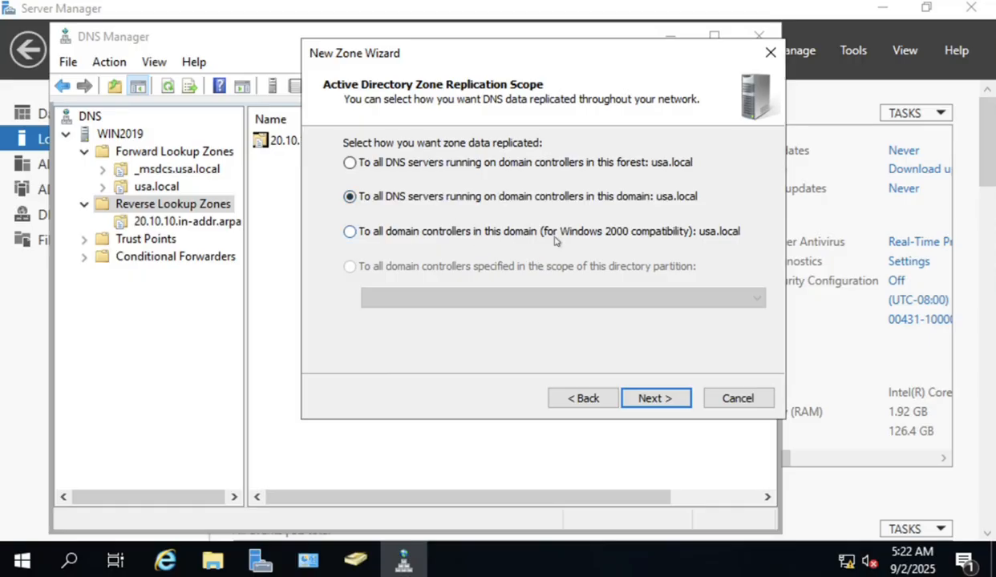
pyautogui.click(656, 398)
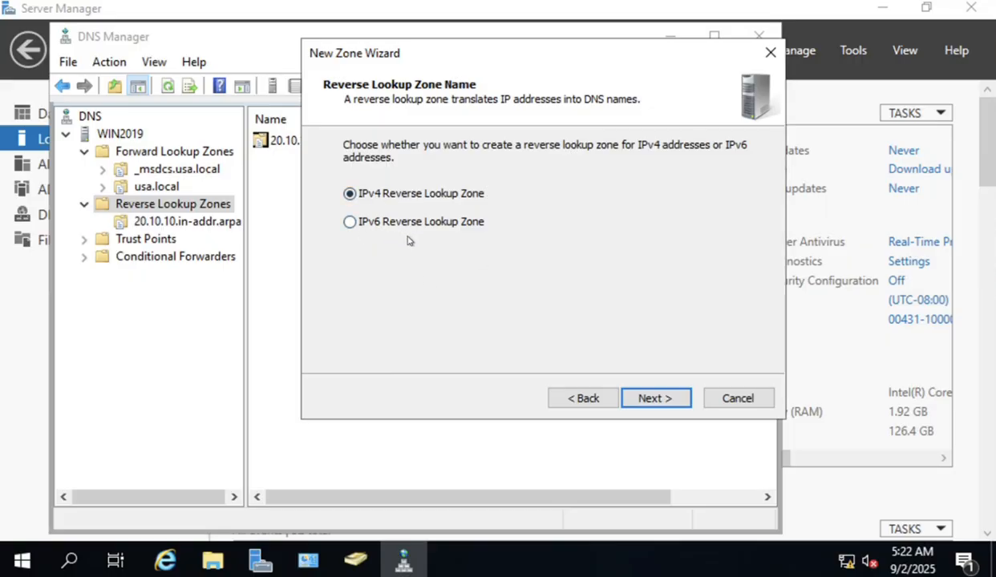
# Keep IPv4 Reverse Lookup Zone and enter network ID 192.168.1.
pyautogui.click(657, 399)
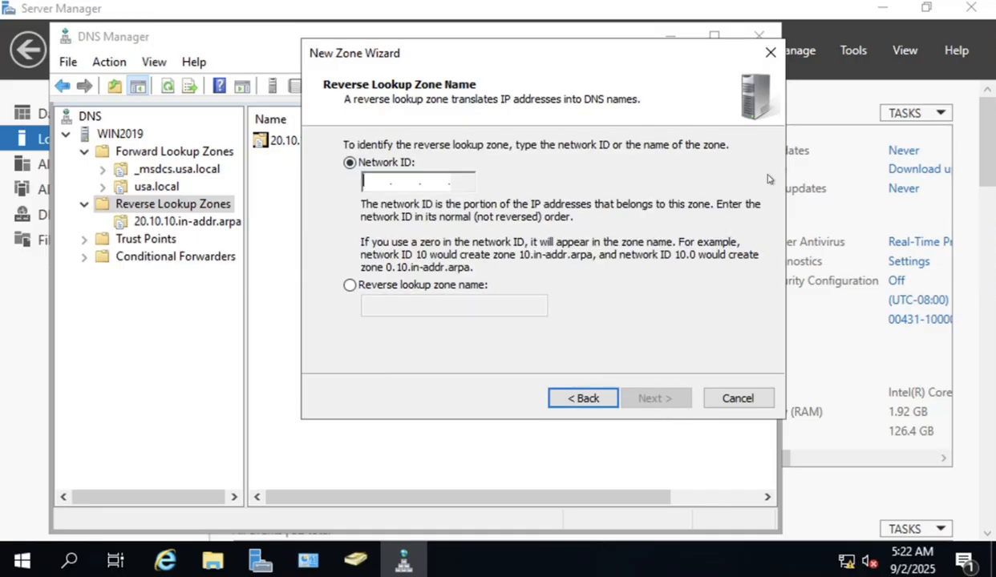
pyautogui.write('19')
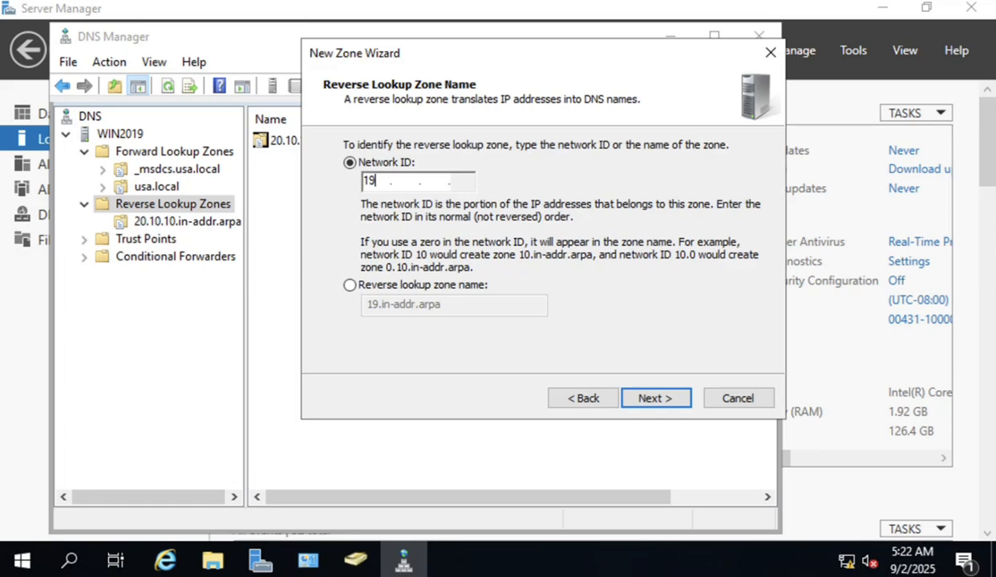
pyautogui.press('BackSpace')
pyautogui.write('92 .168 .1')
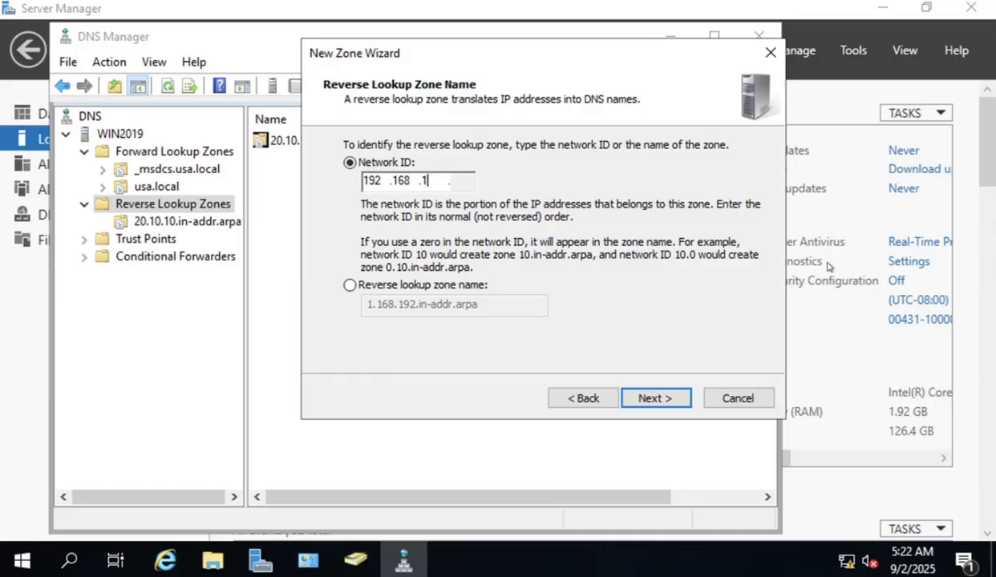
# Keep secure-only dynamic updates and finish creating the 1.168.192.in-addr.arpa zone.
pyautogui.click(672, 401)
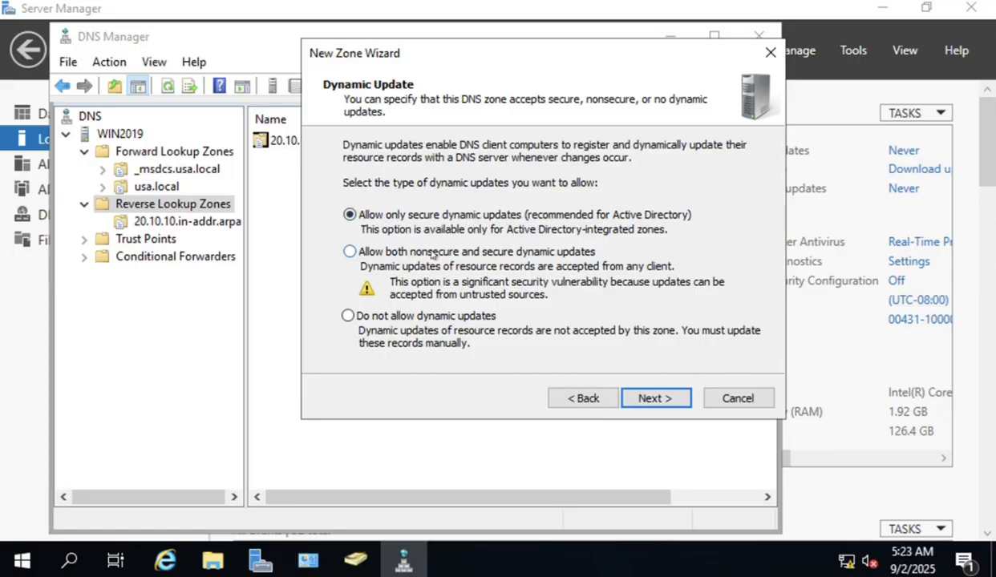
pyautogui.click(659, 401)
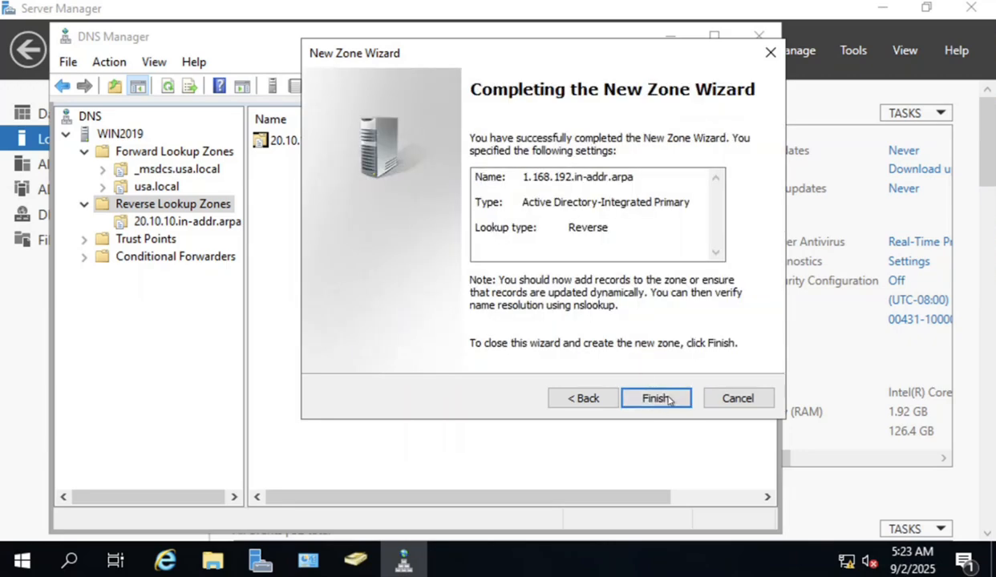
pyautogui.click(670, 399)
# Review the 1.168.192.in-addr.arpa zone's SOA and NS records, then view Conditional Forwarders.
pyautogui.click(170, 239)
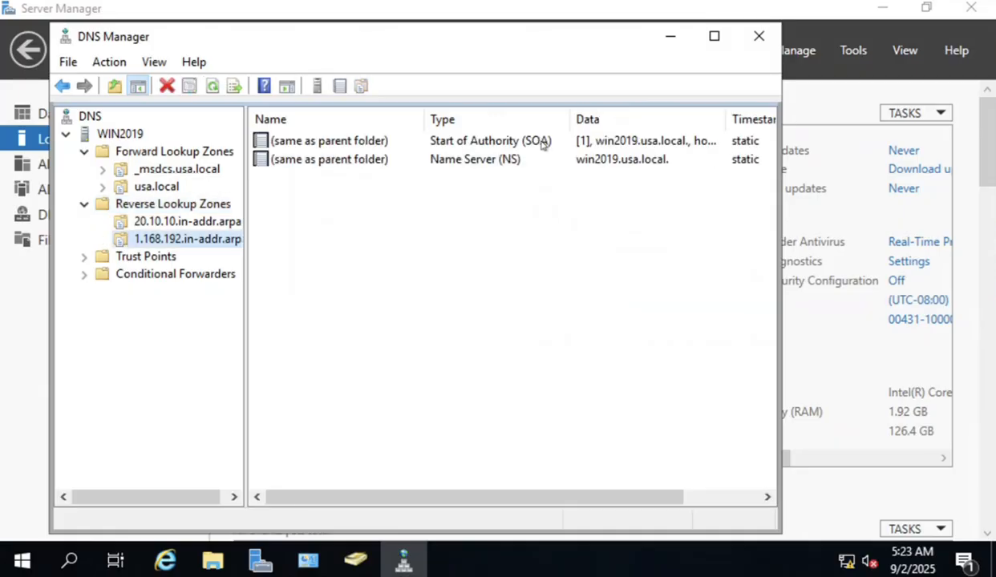
pyautogui.click(529, 142)
pyautogui.click(514, 164)
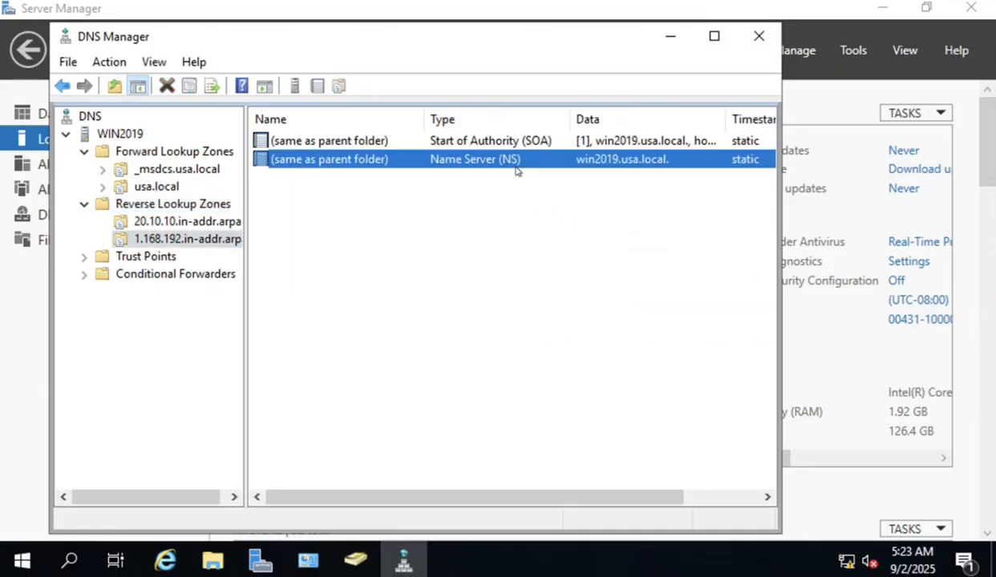
pyautogui.click(462, 285)
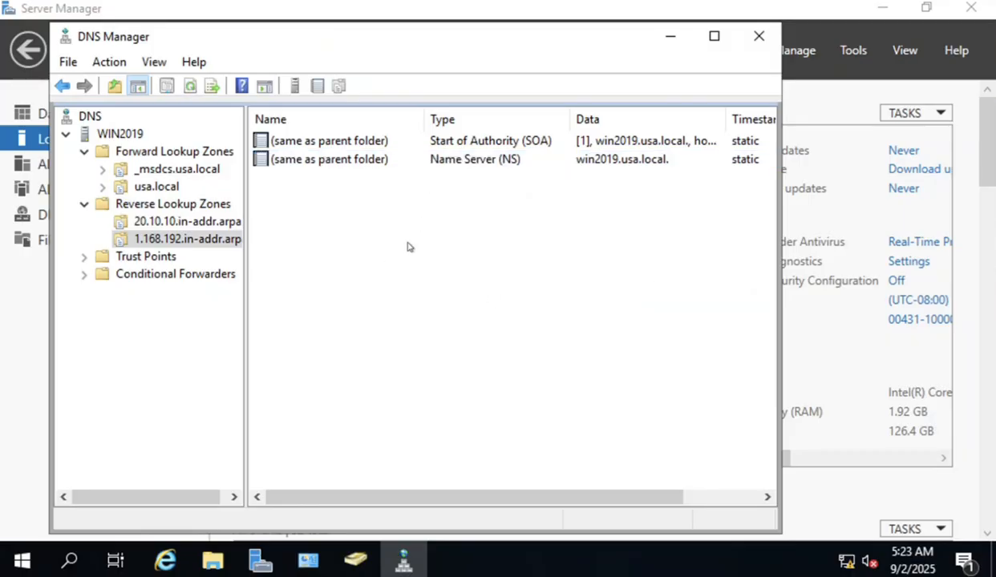
pyautogui.click(179, 241)
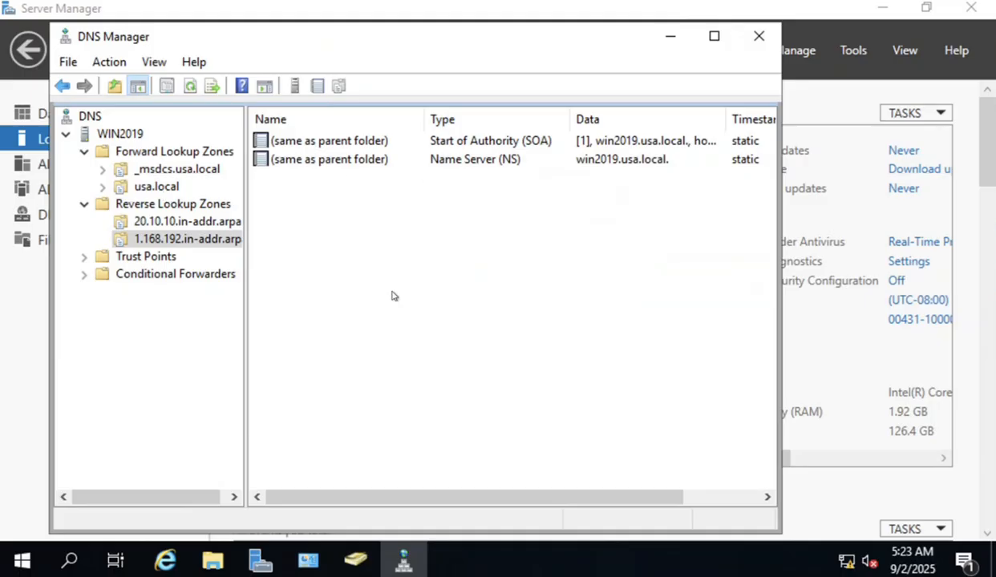
pyautogui.moveTo(393, 296); pyautogui.dragTo(277, 138)
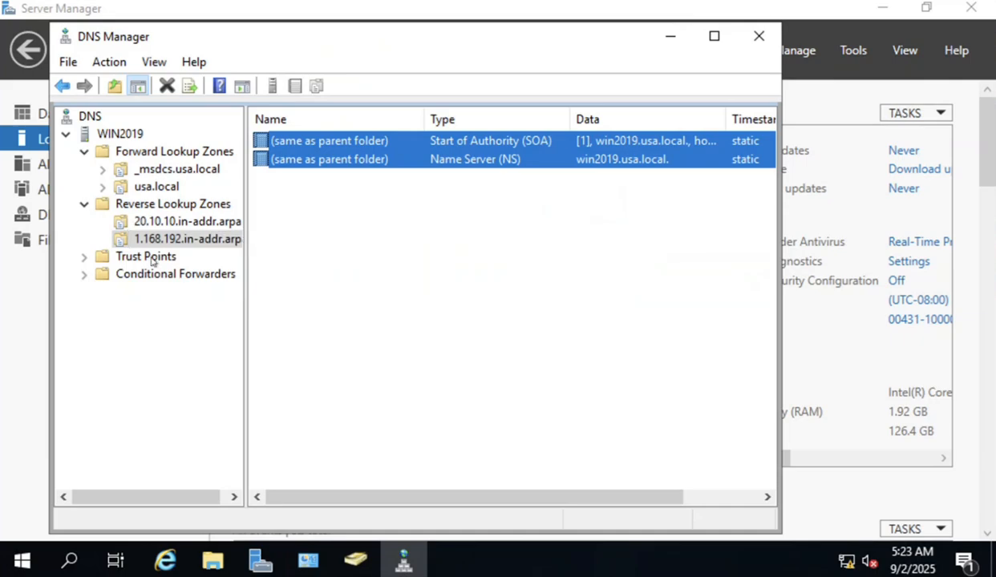
pyautogui.click(118, 271)
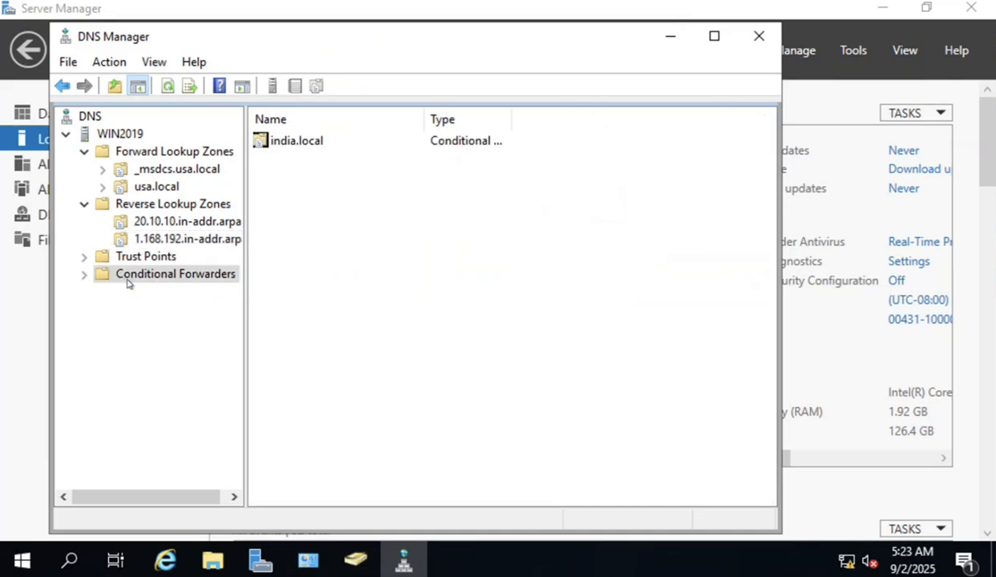
# Expand Conditional Forwarders, glance at usa.local, then select india.local's forwarder address 10.10.30.10.
pyautogui.click(84, 274)
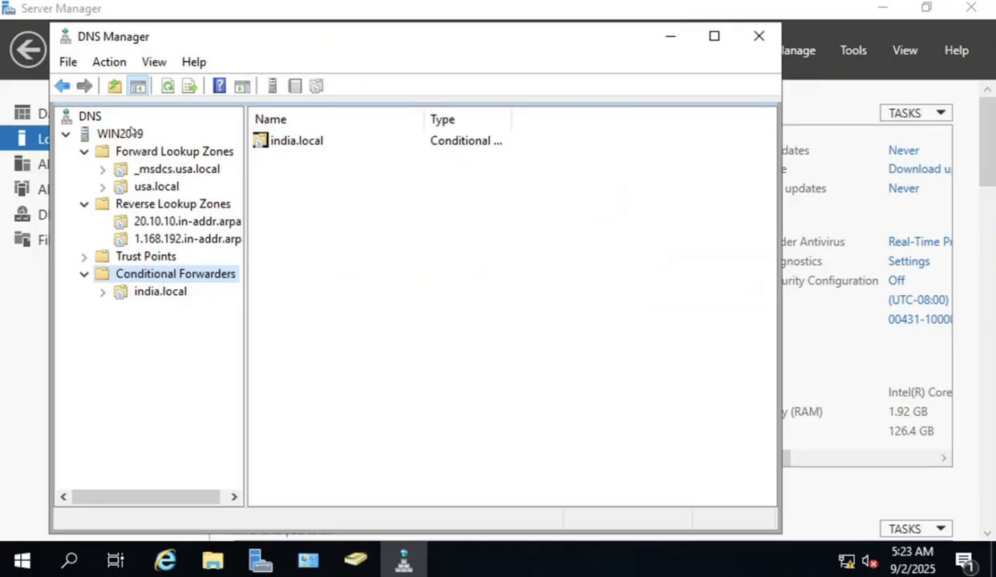
pyautogui.click(156, 186)
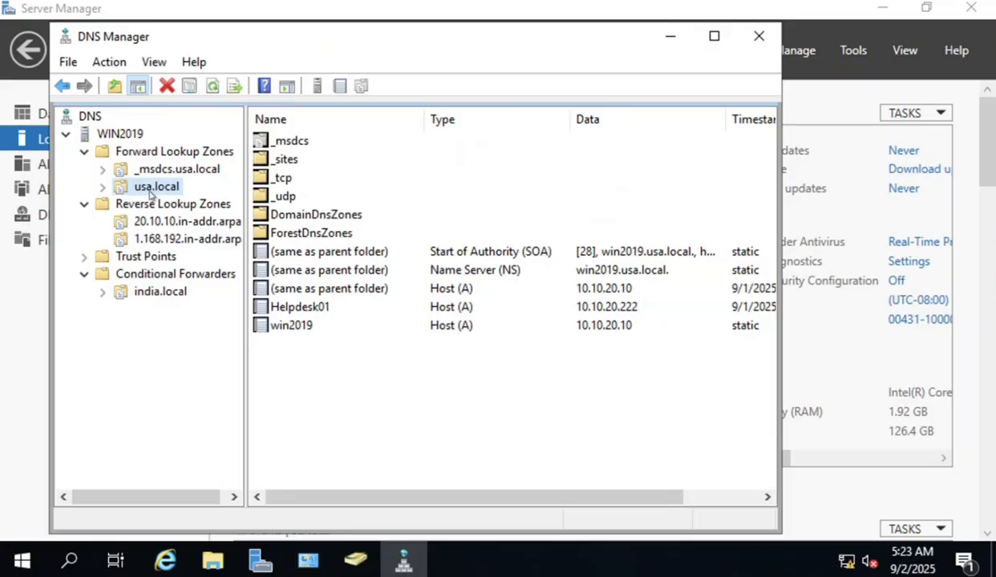
pyautogui.click(160, 273)
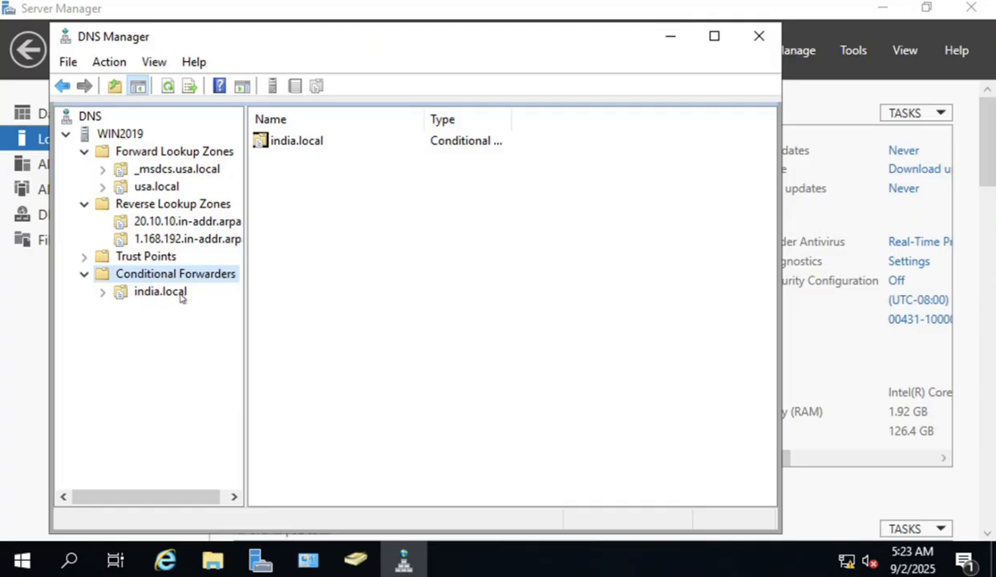
pyautogui.click(182, 297)
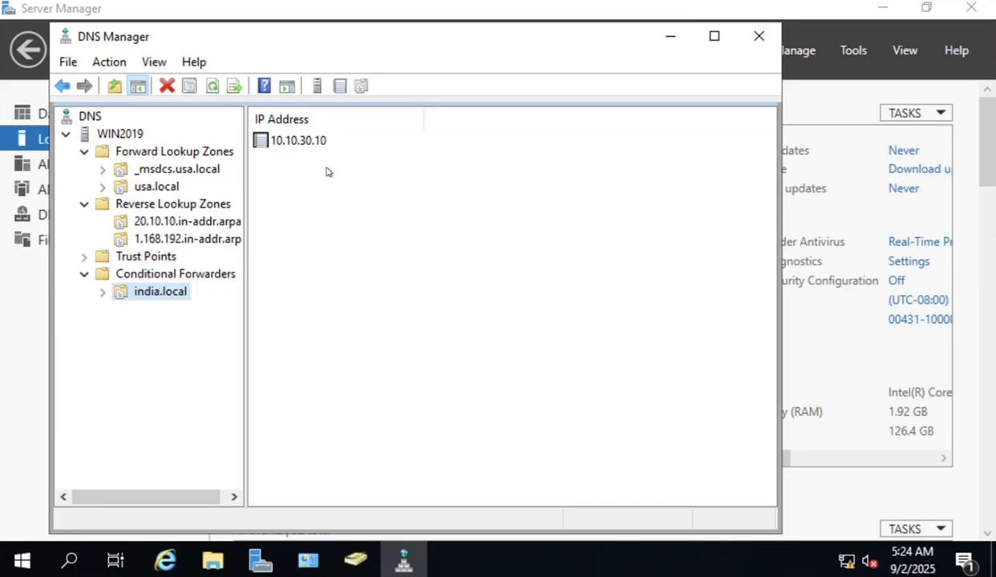
pyautogui.click(299, 144)
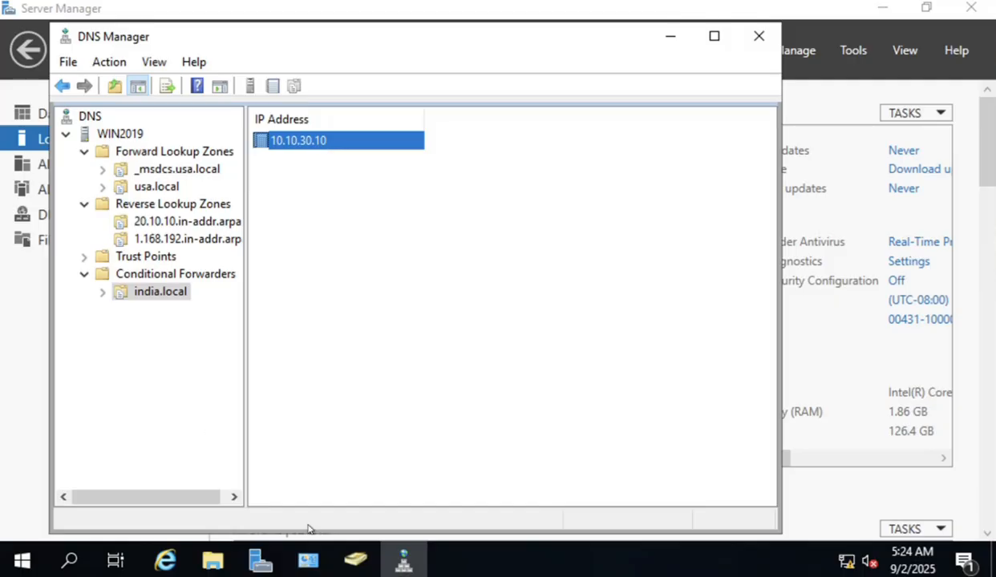
# Launch an administrator Command Prompt with cmd from Run and move it aside.
pyautogui.click(24, 564)
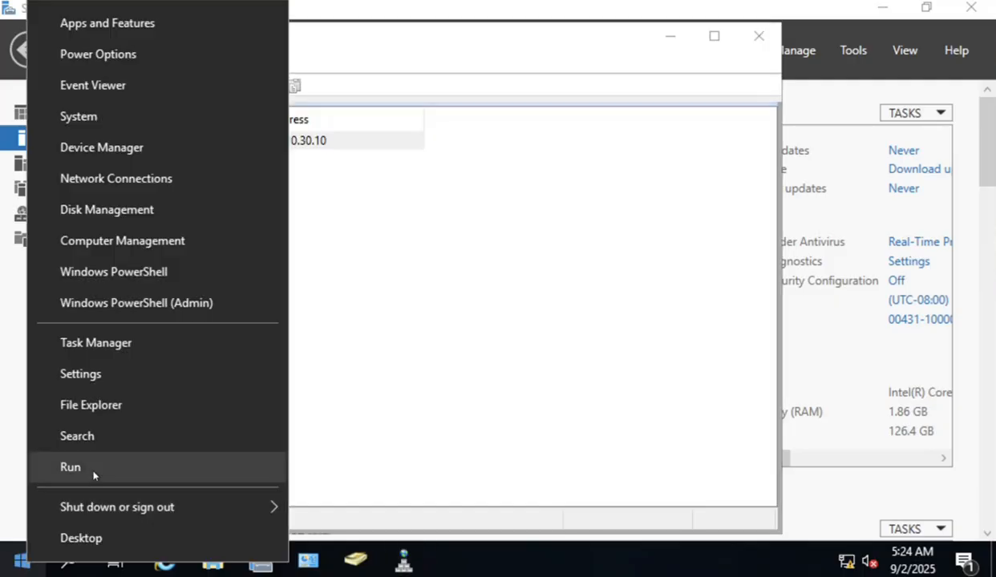
pyautogui.click(92, 468)
pyautogui.write('cmd')
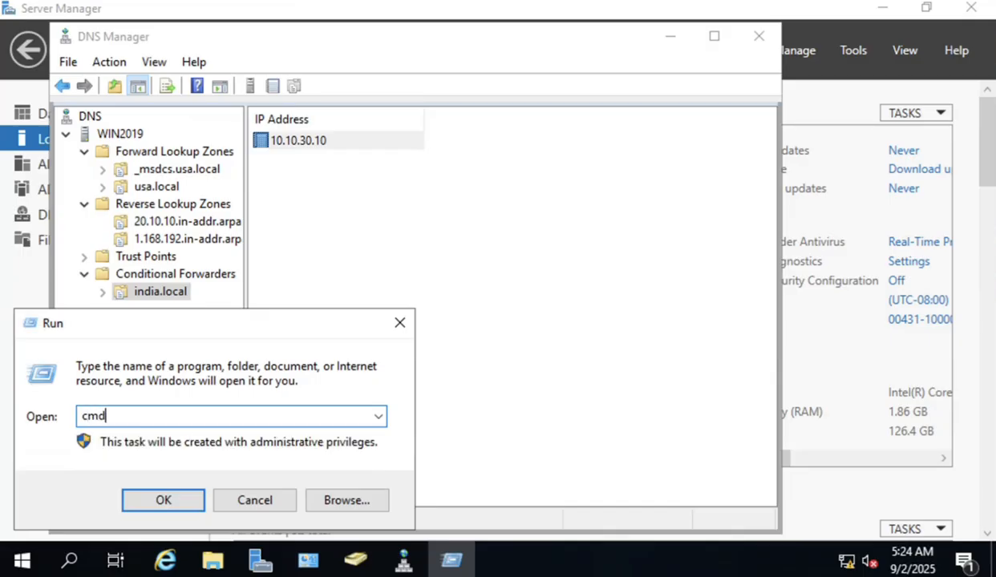
pyautogui.press('Return')
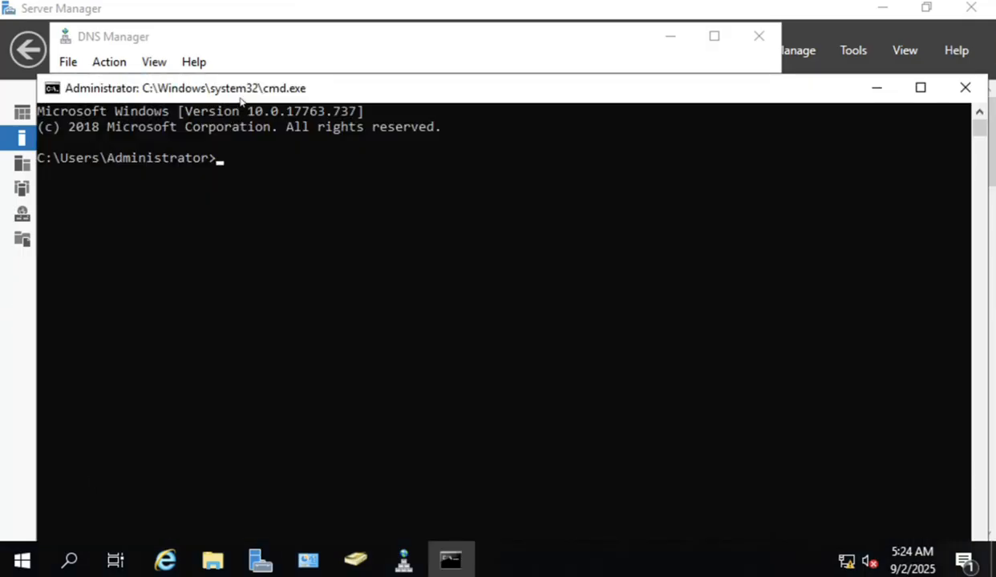
pyautogui.moveTo(240, 100); pyautogui.dragTo(529, 92)
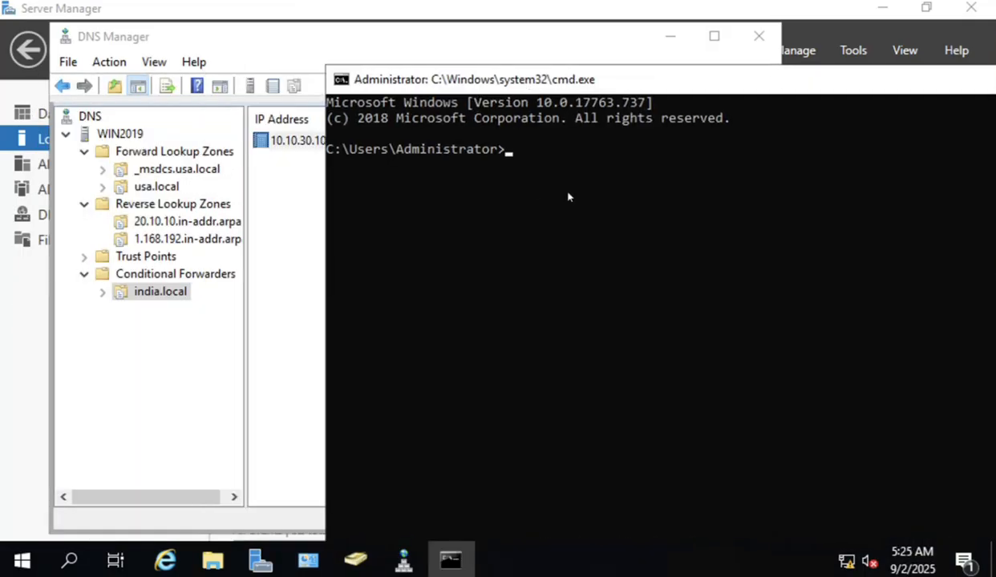
# Run nslookup win2019 and highlight its answer, win2019.usa.local at 10.10.20.10.
pyautogui.write('nslookup win2019')
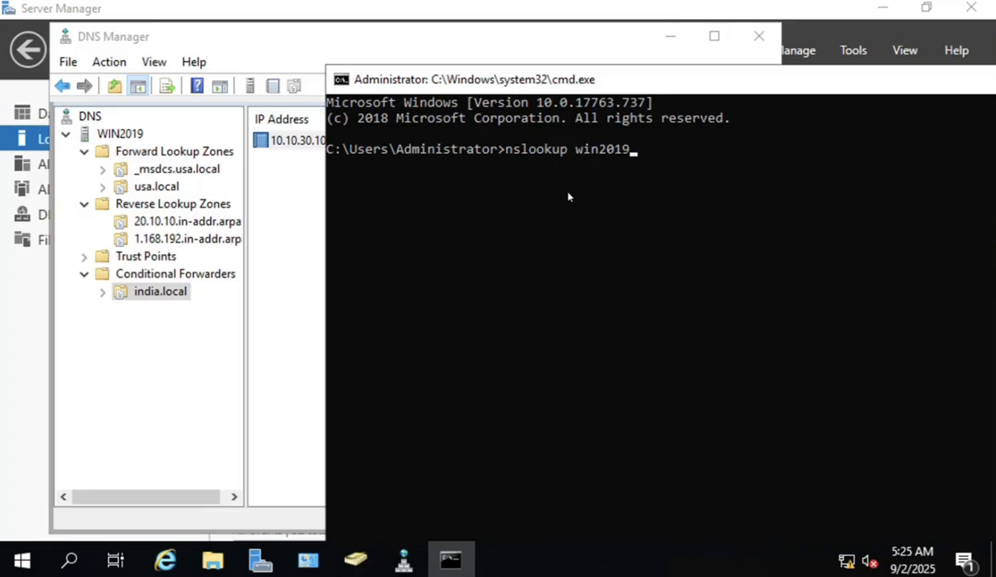
pyautogui.press('Return')
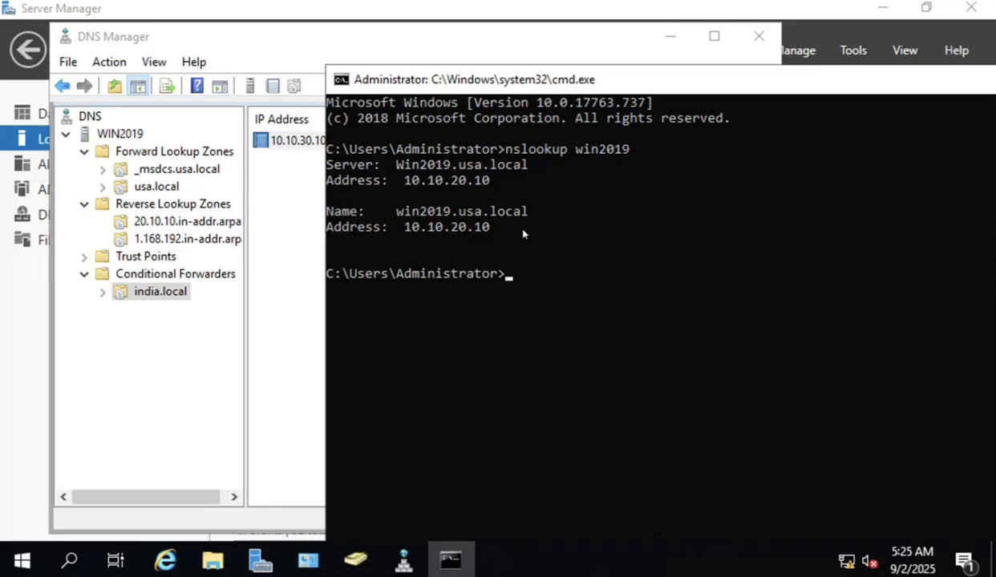
pyautogui.moveTo(528, 228); pyautogui.dragTo(330, 212)
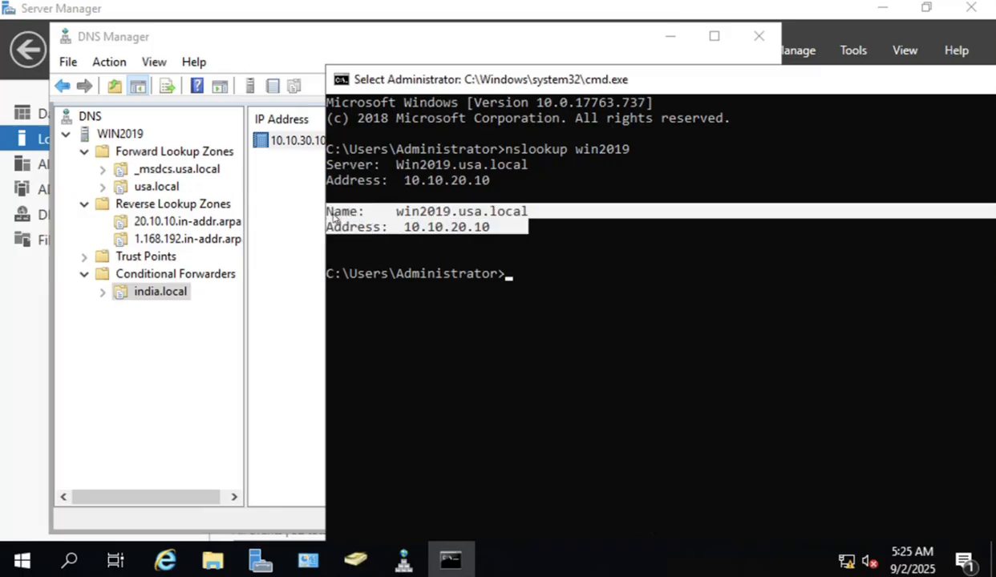
pyautogui.click(555, 285)
# Edit the recalled lookup into nslookup win2022 and run it.
pyautogui.press('Up')
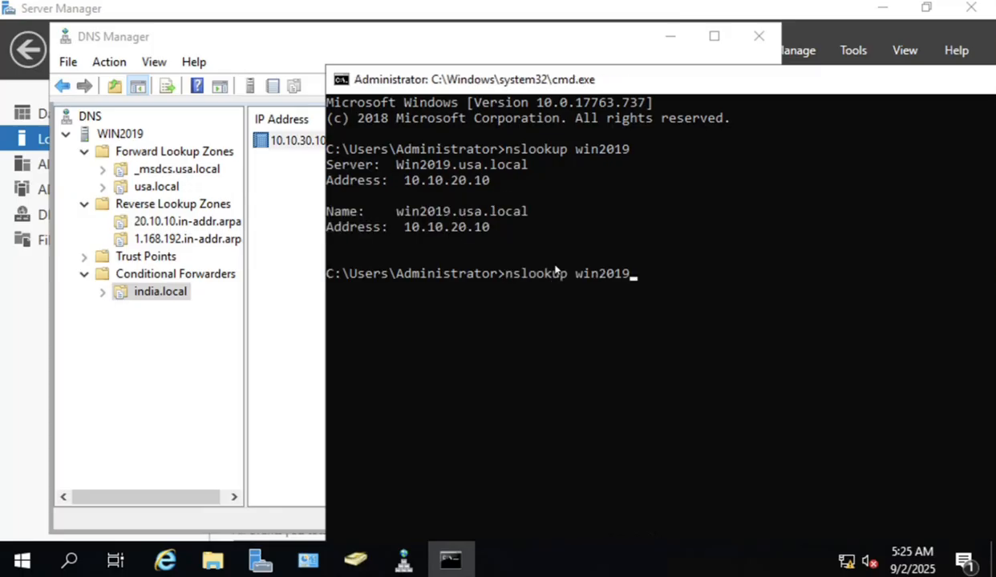
pyautogui.press('BackSpace')
pyautogui.press('BackSpace')
pyautogui.write('22')
pyautogui.press('Return')
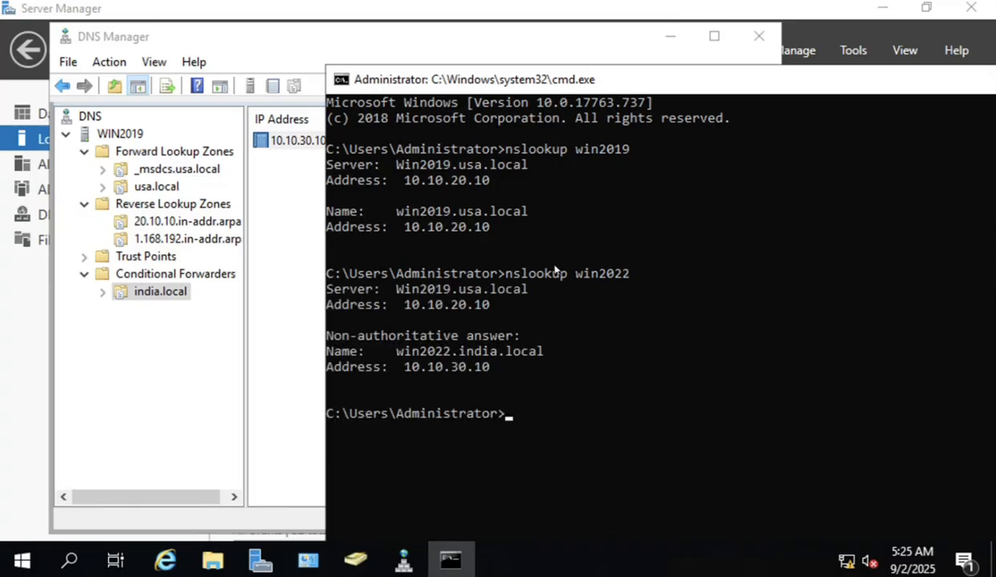
# Highlight the non-authoritative answer win2022.india.local at 10.10.30.10, and win2019 in the first command.
pyautogui.moveTo(533, 368); pyautogui.dragTo(329, 344)
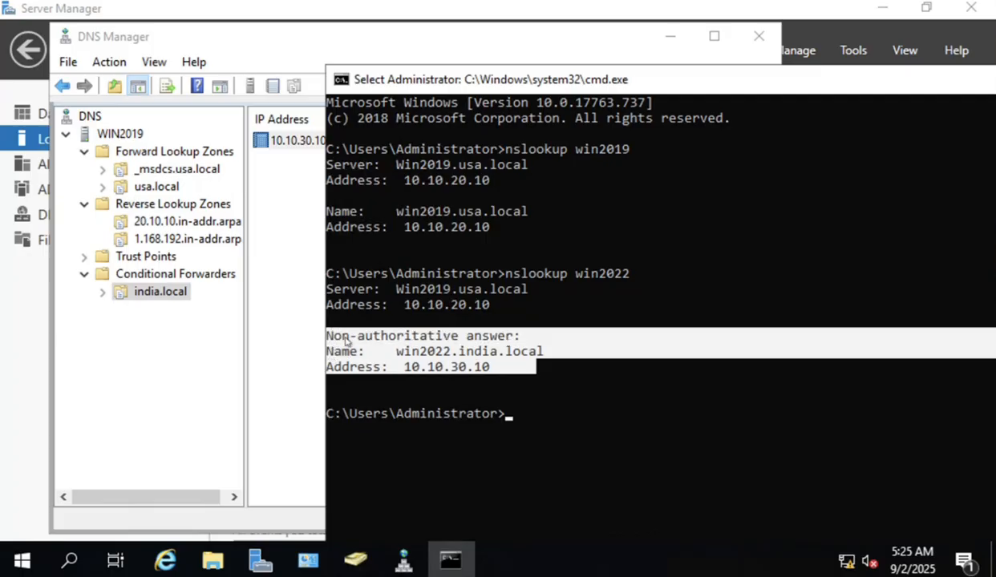
pyautogui.moveTo(330, 343); pyautogui.dragTo(507, 340)
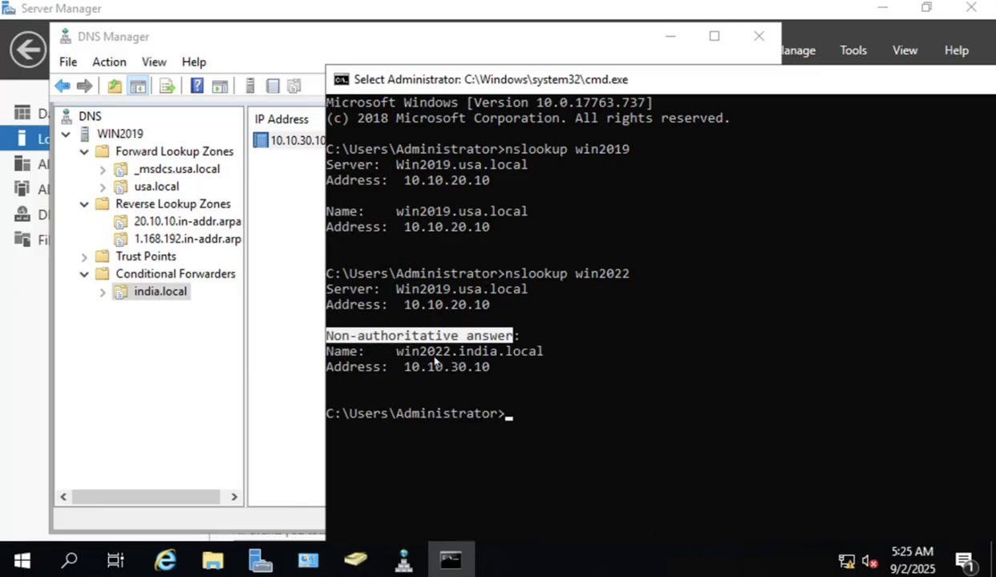
pyautogui.moveTo(396, 351); pyautogui.dragTo(411, 370)
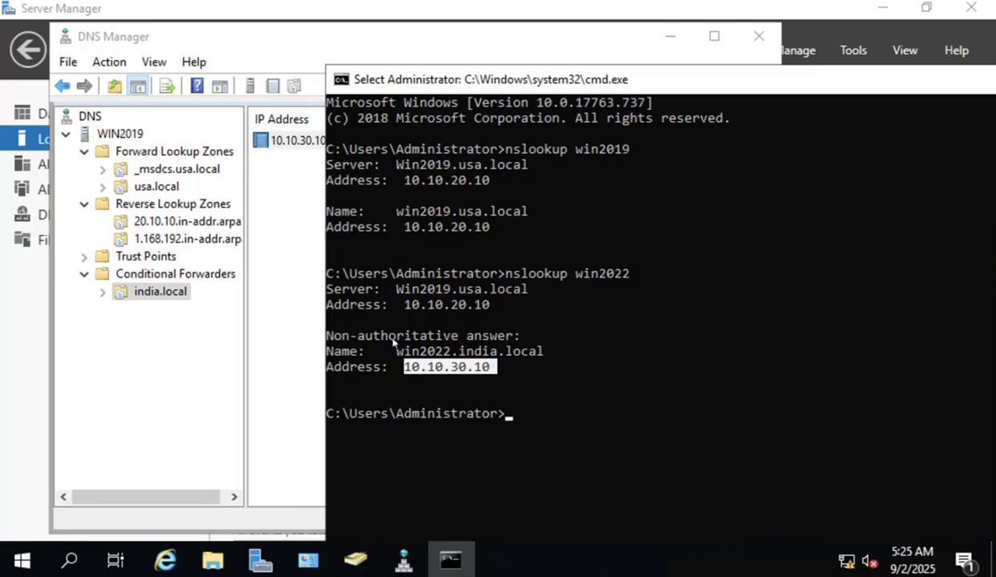
pyautogui.doubleClick(580, 151)
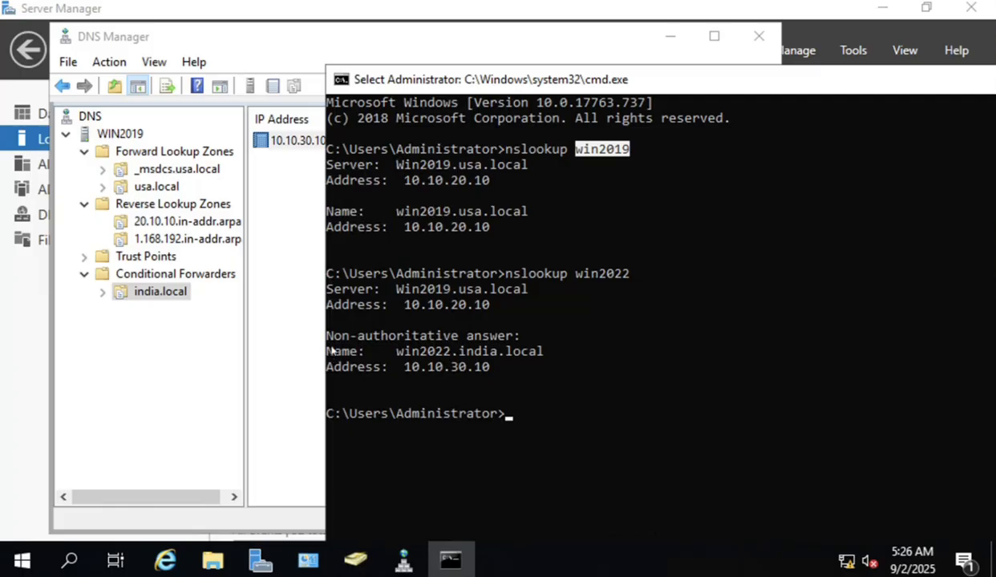
pyautogui.moveTo(325, 337); pyautogui.dragTo(520, 341)
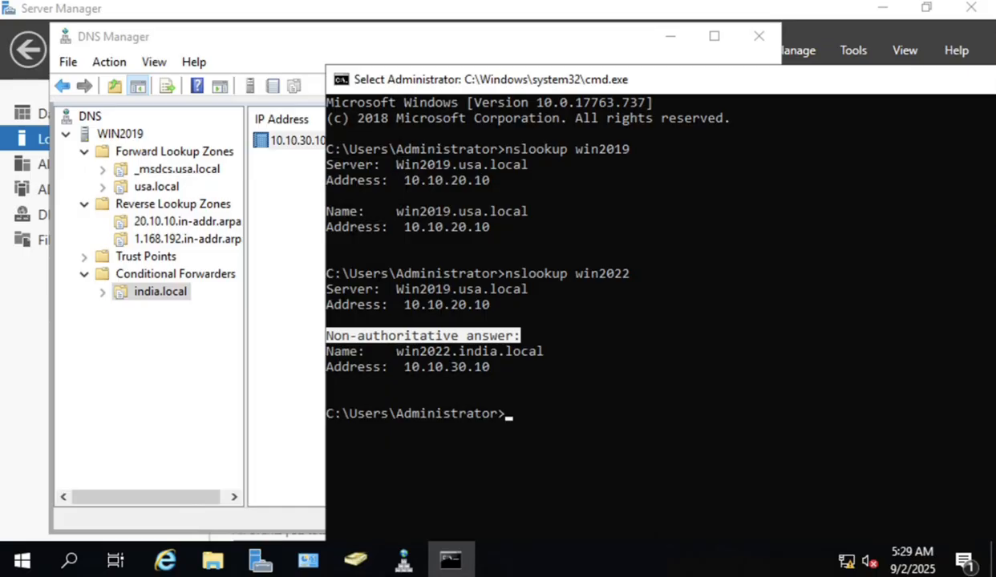
# Maximize the DC02 VM session and sign in as Administrator with the account password.
pyautogui.moveTo(669, 0); pyautogui.dragTo(380, 53)
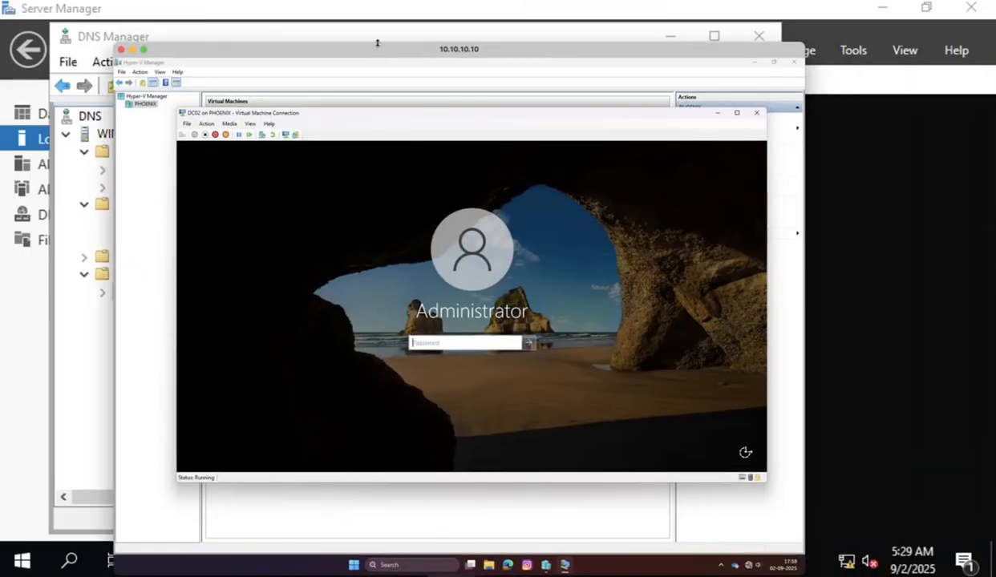
pyautogui.doubleClick(328, 56)
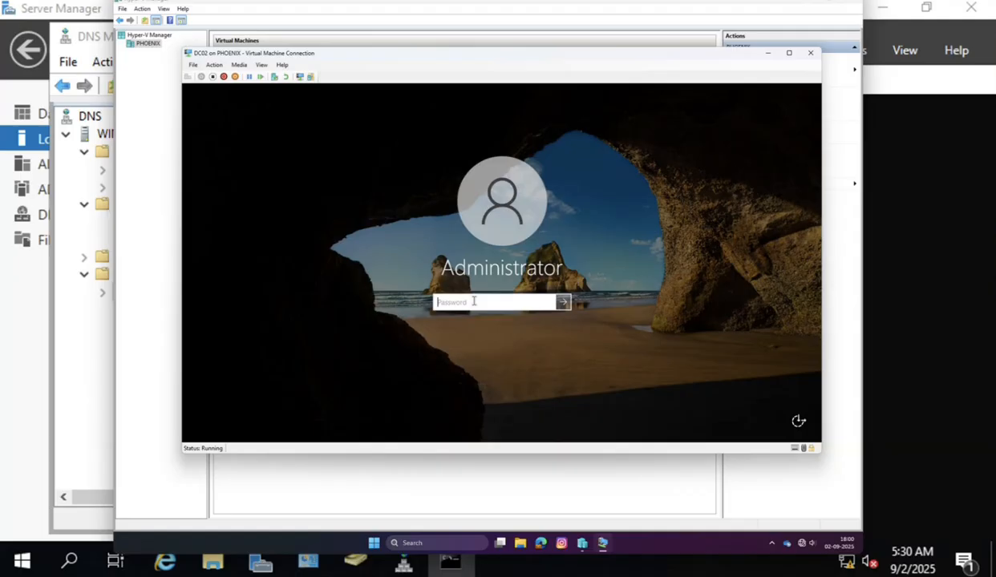
pyautogui.write('Pa$$w0rd')
pyautogui.press('Return')
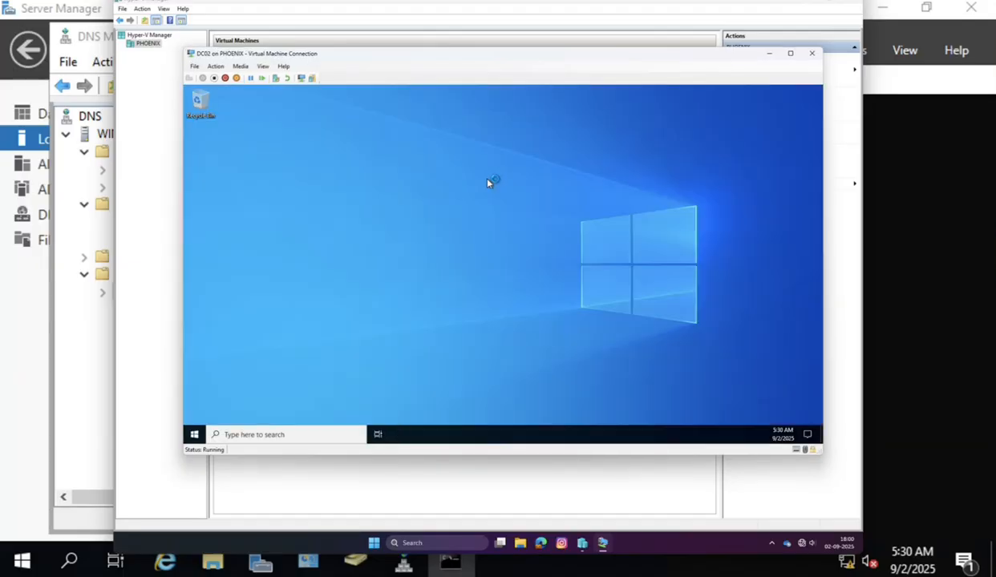
# On DC02's Local Server page, set IE Enhanced Security Configuration to Off for Administrators.
pyautogui.doubleClick(366, 56)
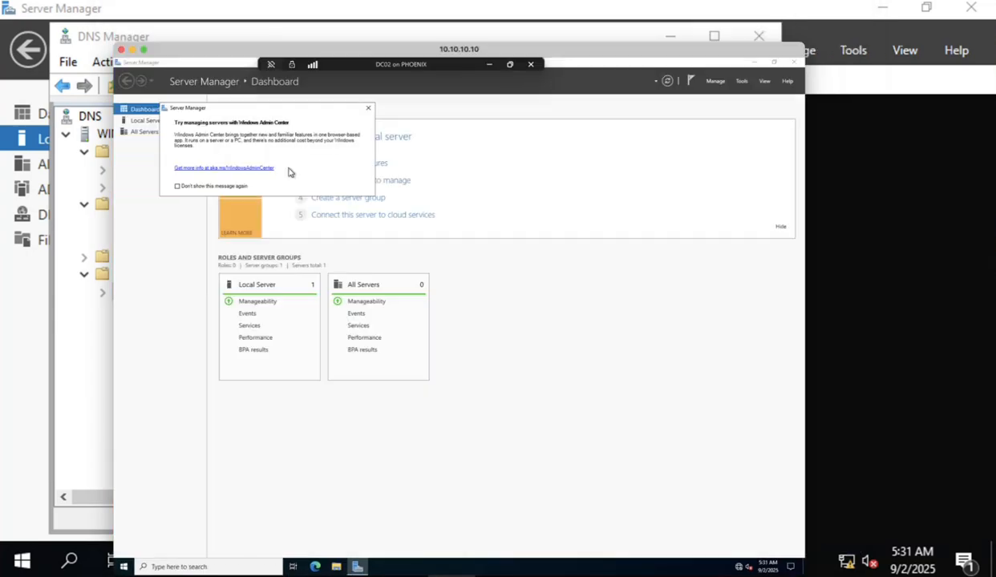
pyautogui.click(368, 108)
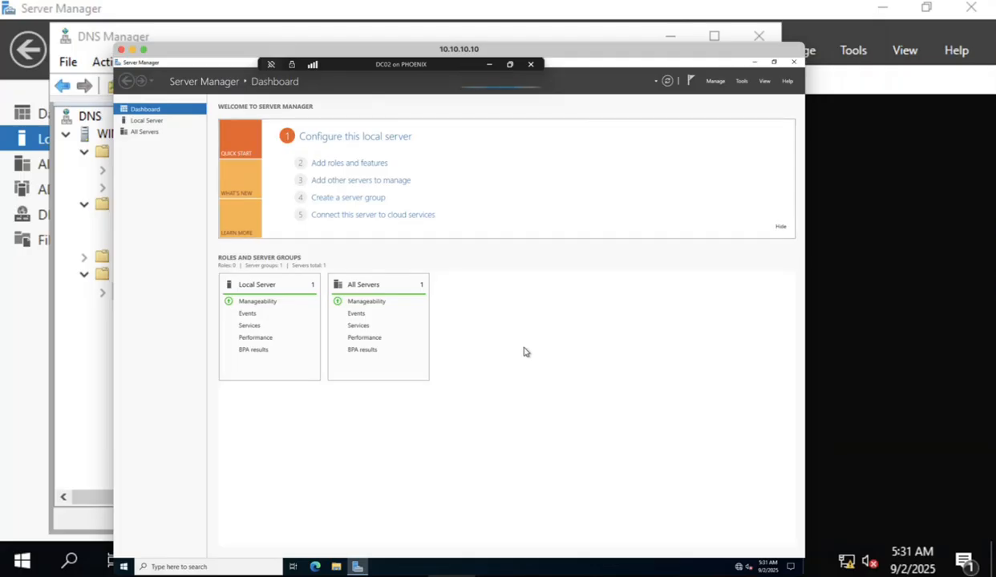
pyautogui.click(155, 121)
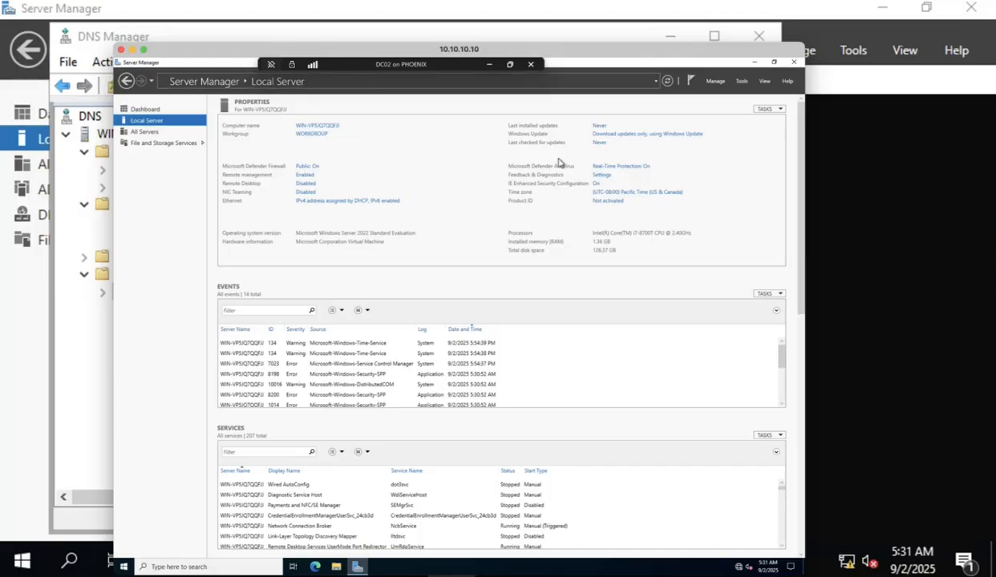
pyautogui.click(596, 184)
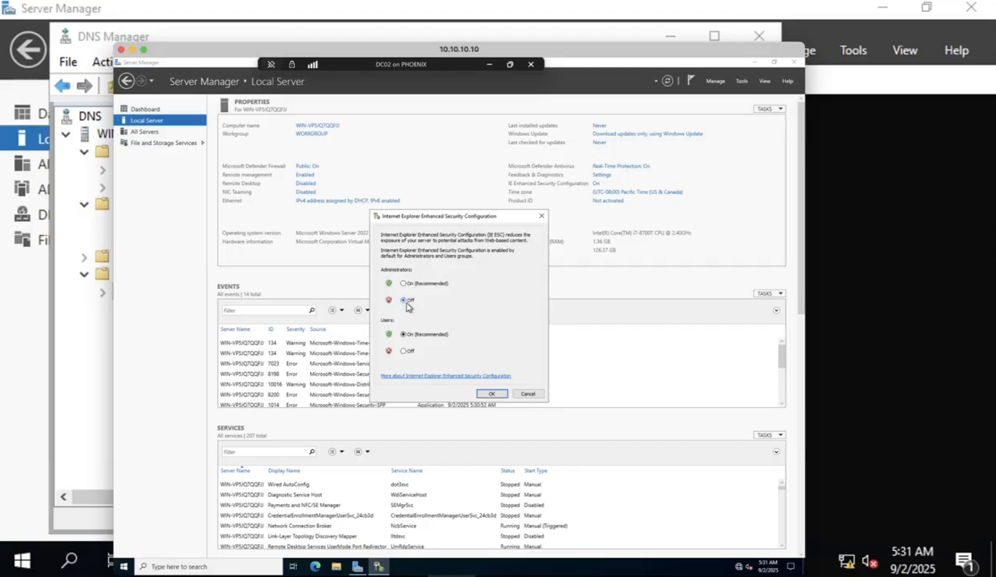
pyautogui.click(493, 393)
# Allow Remote Desktop connections without requiring Network Level Authentication.
pyautogui.click(301, 184)
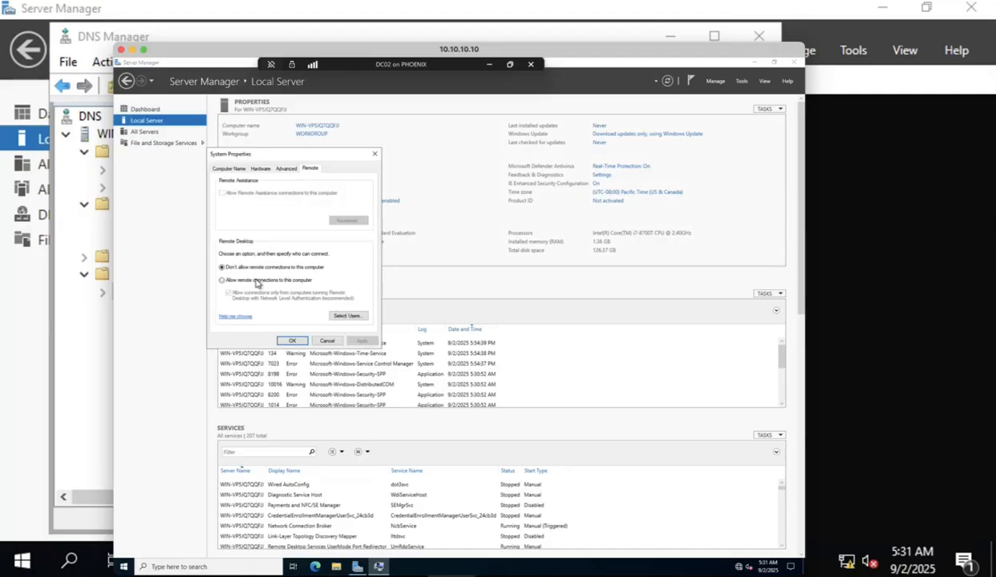
pyautogui.click(256, 281)
pyautogui.click(286, 249)
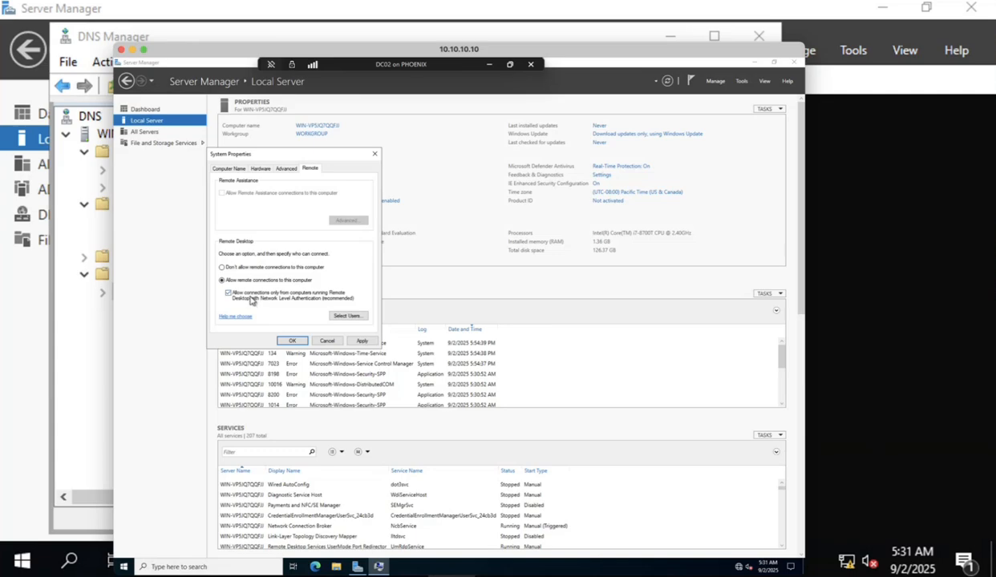
pyautogui.click(229, 293)
pyautogui.click(363, 342)
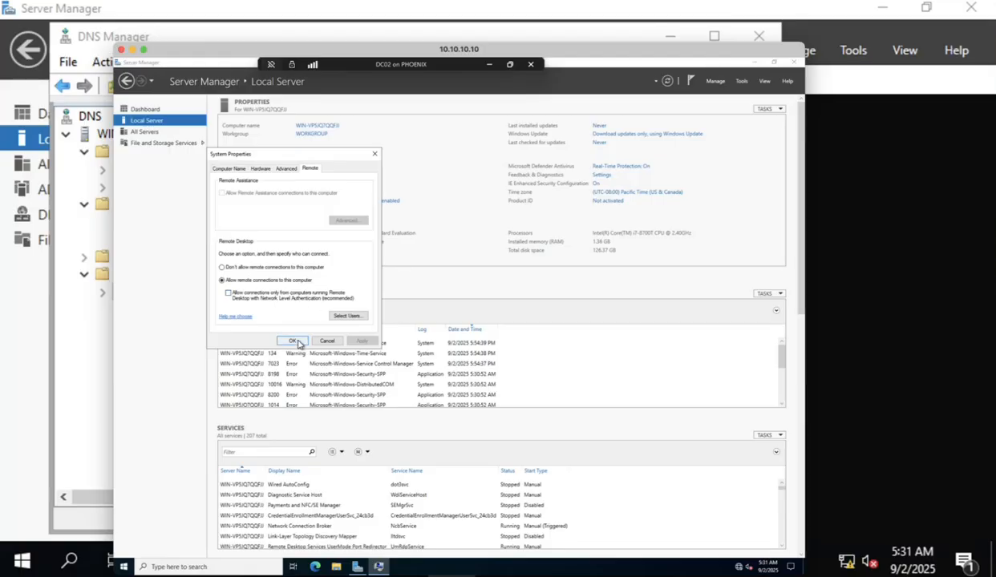
# Rename the computer to DC02, acknowledge the restart notice, and close System Properties.
pyautogui.click(238, 170)
pyautogui.click(351, 251)
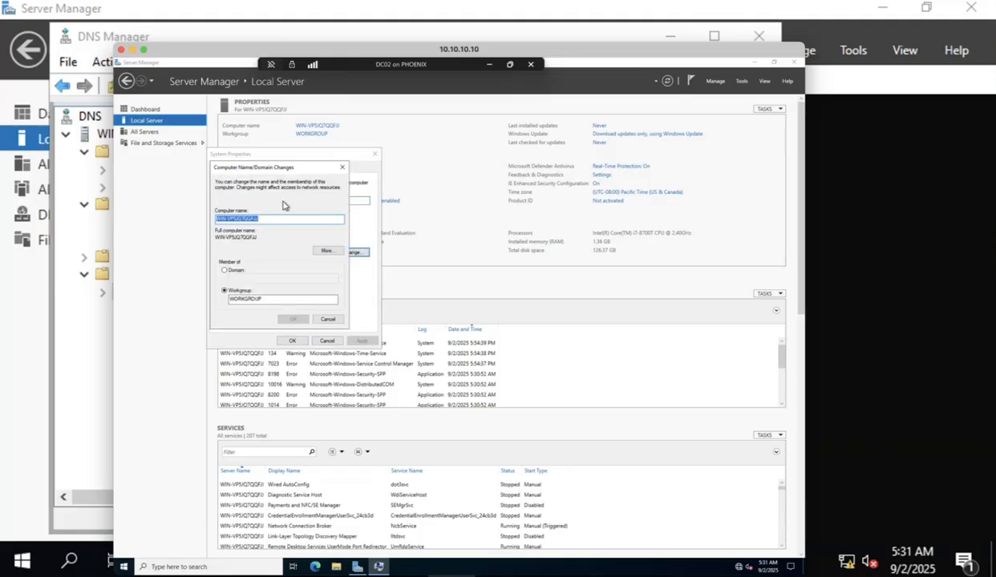
pyautogui.write('DC02')
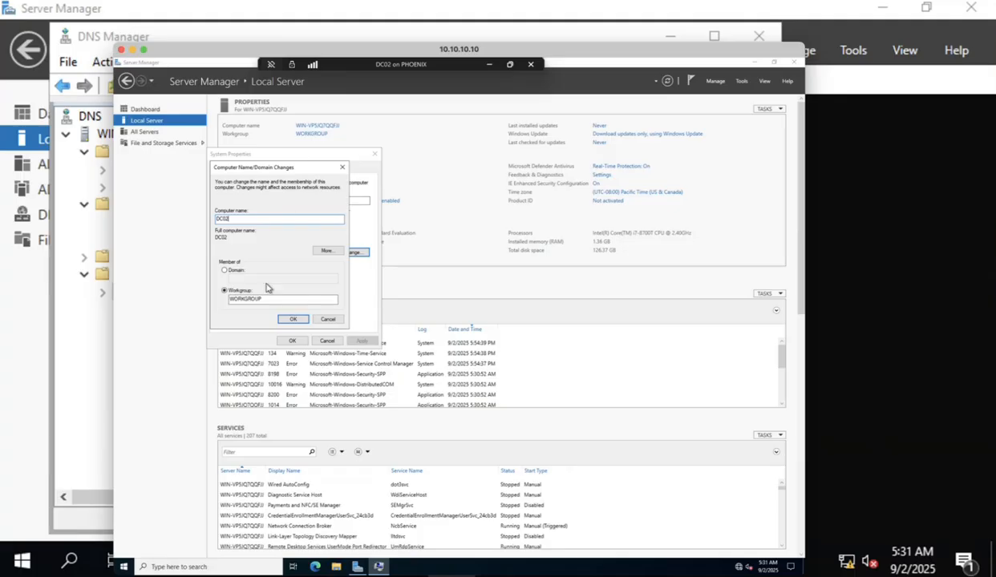
pyautogui.click(289, 319)
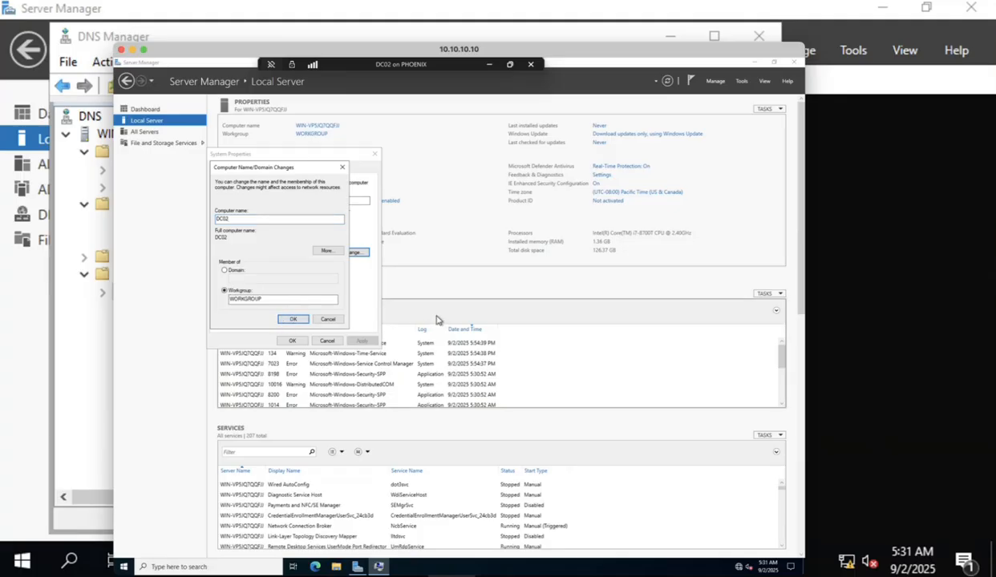
pyautogui.click(505, 321)
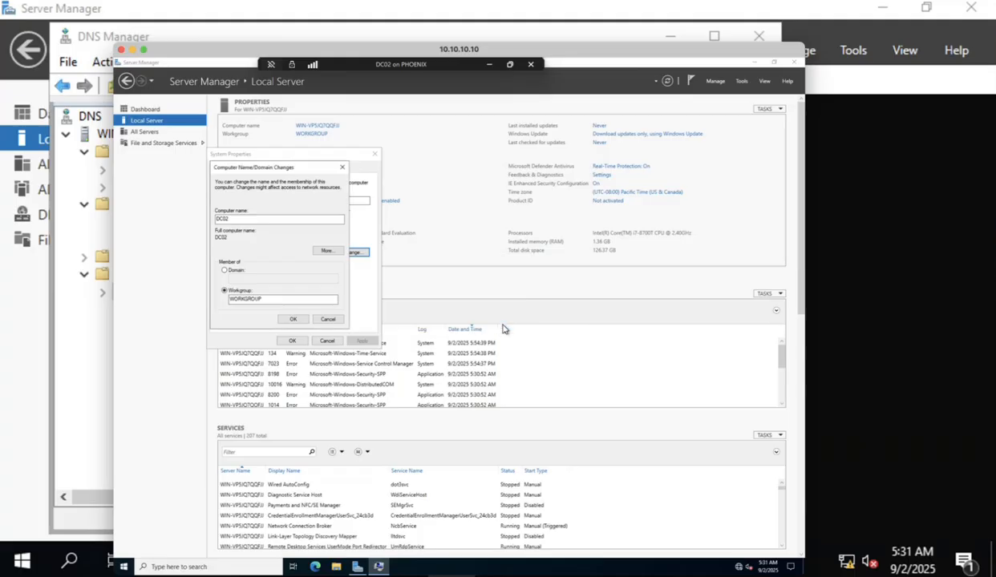
pyautogui.click(295, 340)
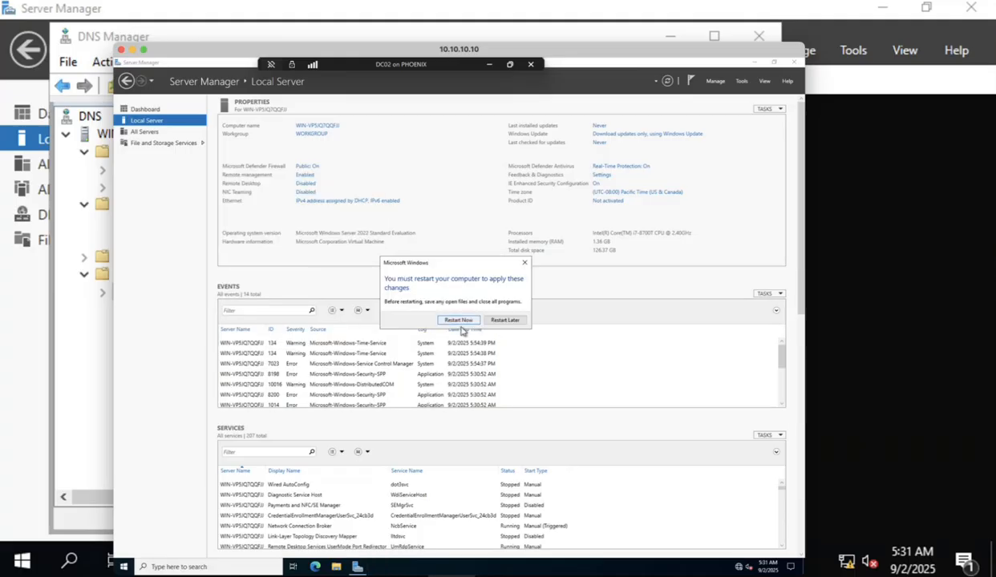
# Restart DC02 now and sign back in with the Administrator password.
pyautogui.click(461, 322)
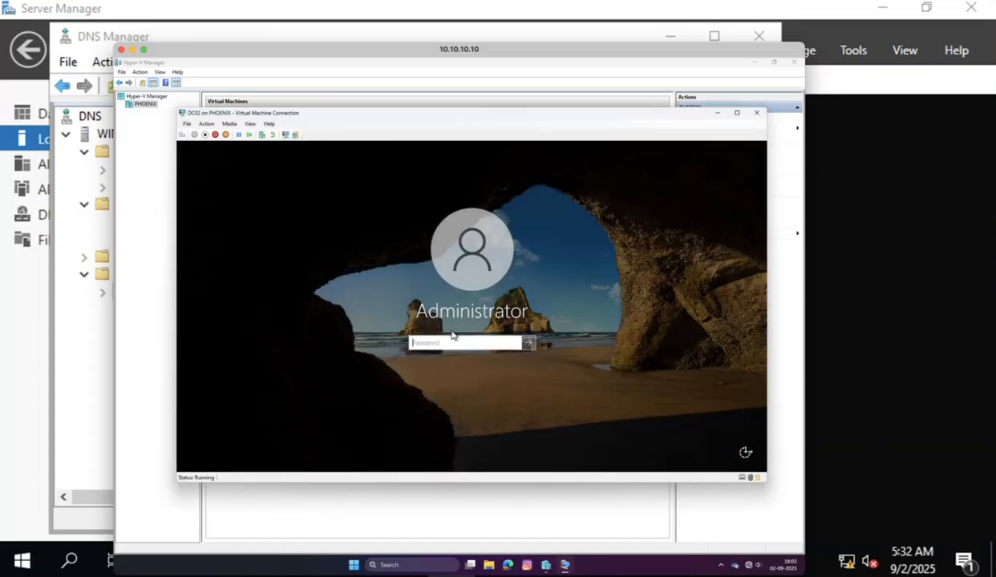
pyautogui.write('••')
pyautogui.press('Return')
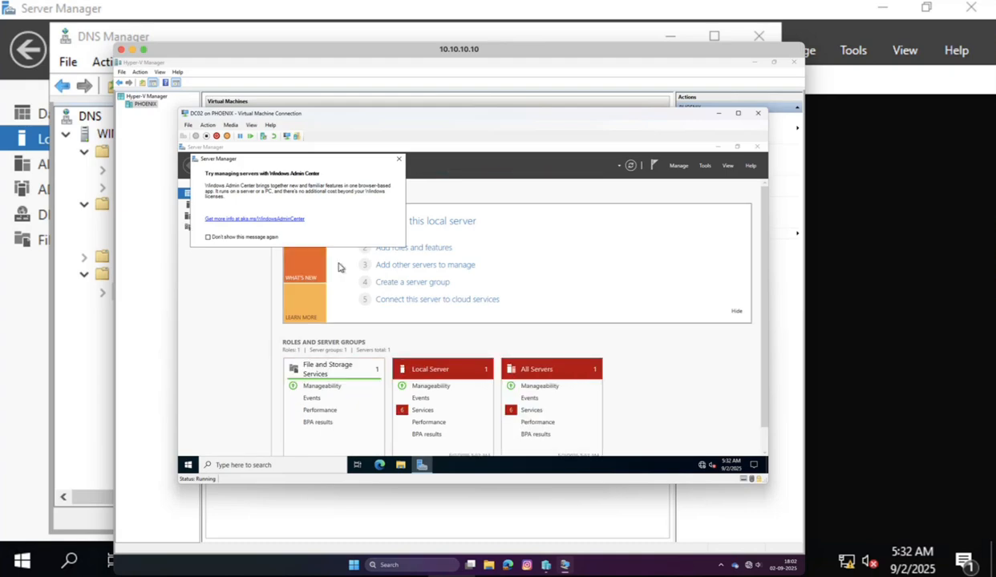
# Dismiss the Admin Center popup for good, then open Ethernet adapter properties via ncpa.cpl.
pyautogui.click(233, 235)
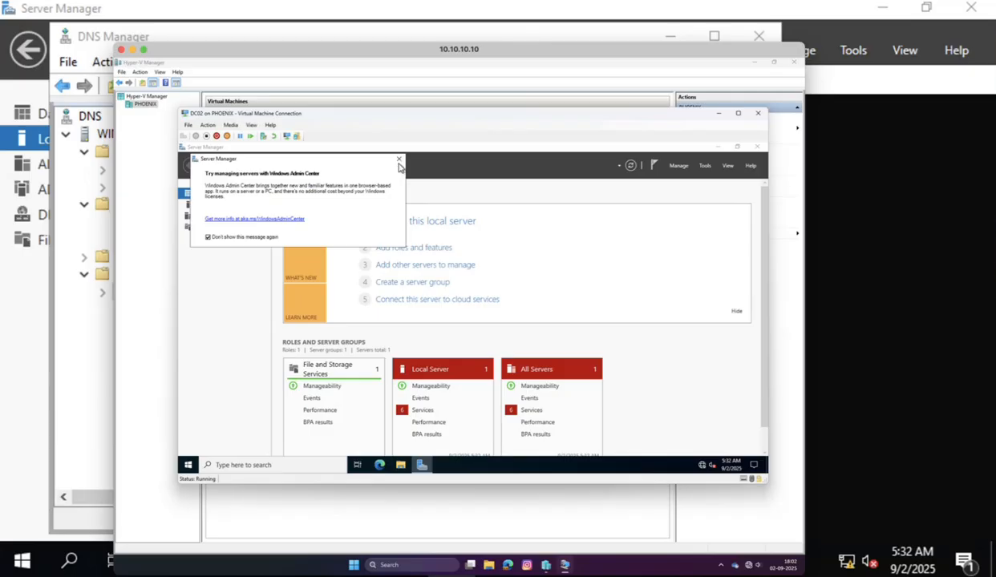
pyautogui.click(399, 159)
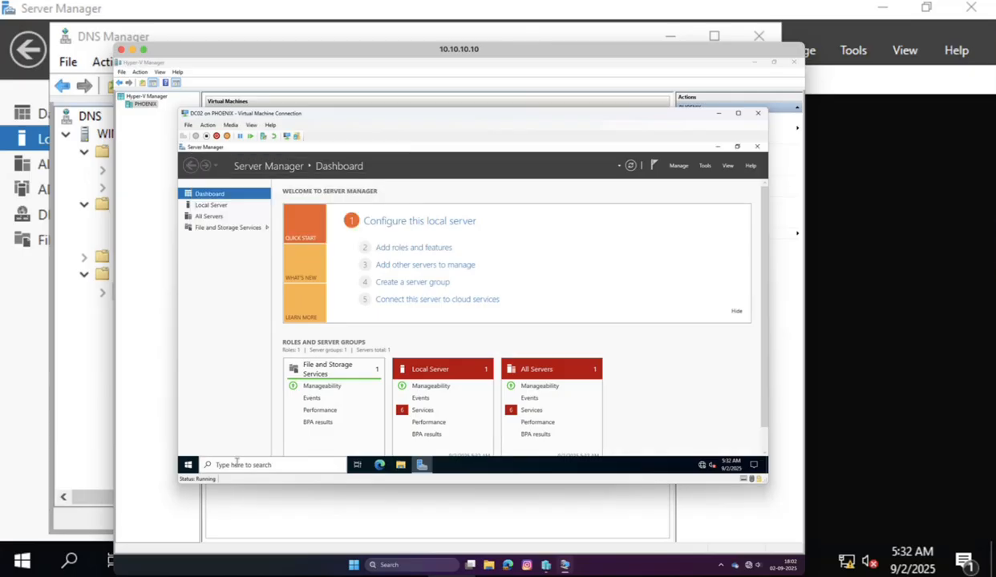
pyautogui.rightClick(188, 465)
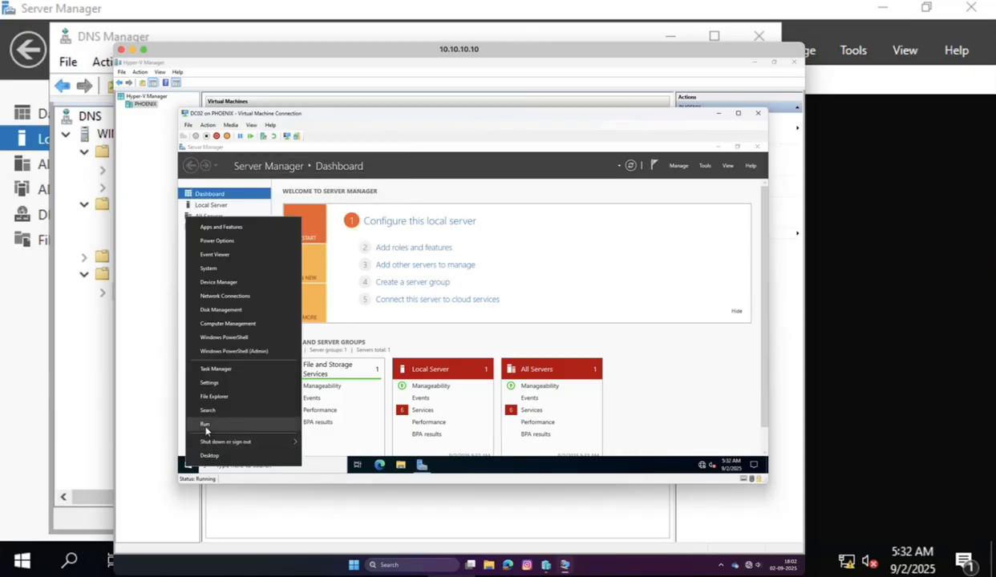
pyautogui.click(205, 425)
pyautogui.write('m')
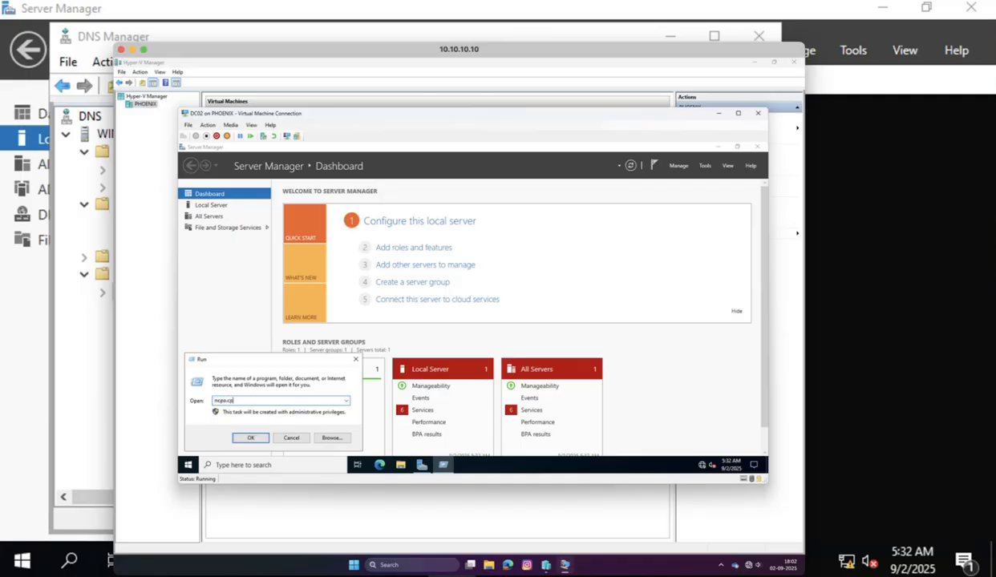
pyautogui.write('cpa.cpl')
pyautogui.press('Return')
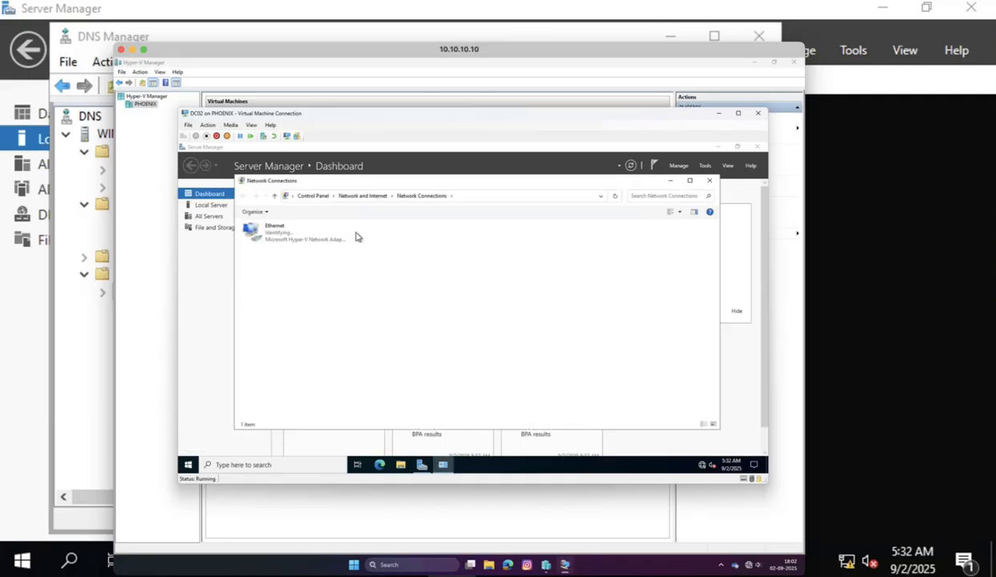
pyautogui.rightClick(275, 239)
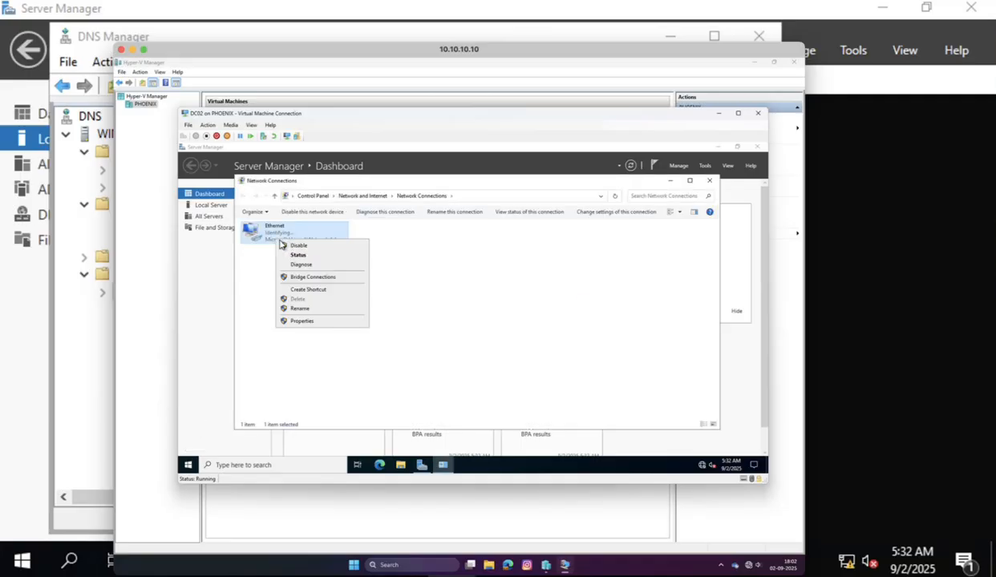
pyautogui.click(317, 322)
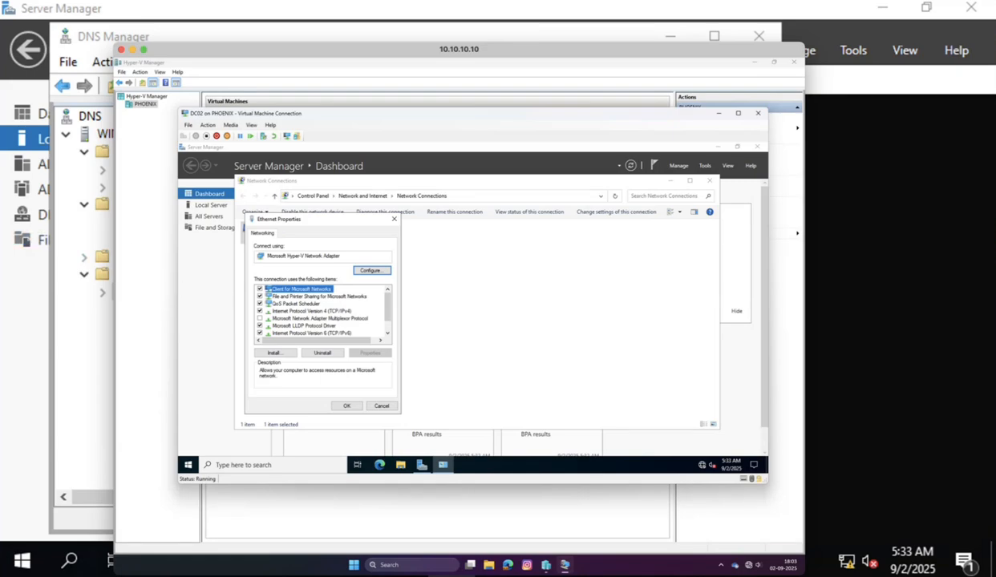
# In DNS Manager, open the usa.local zone to view host records like win2019 at 10.10.20.10.
pyautogui.click(85, 317)
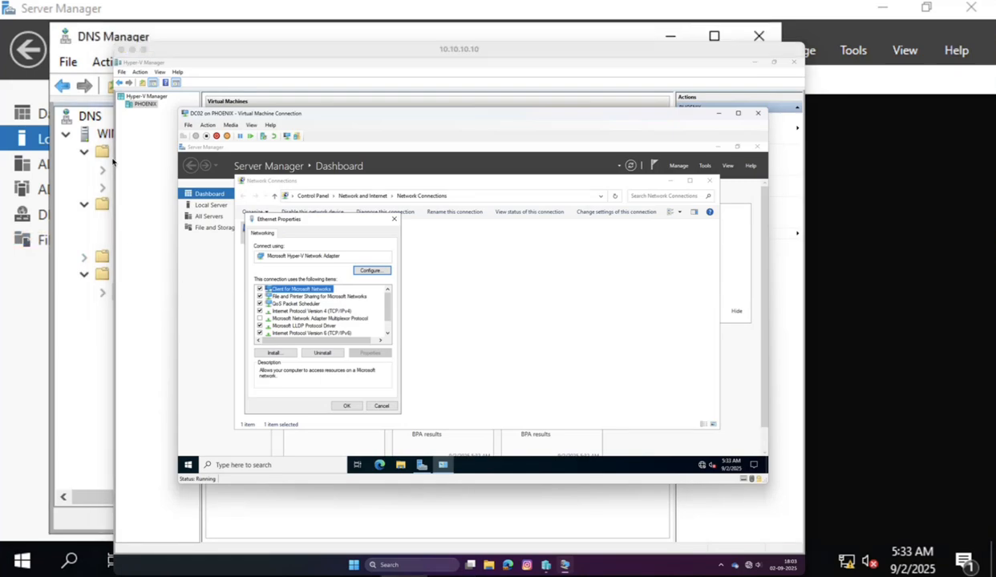
pyautogui.click(84, 152)
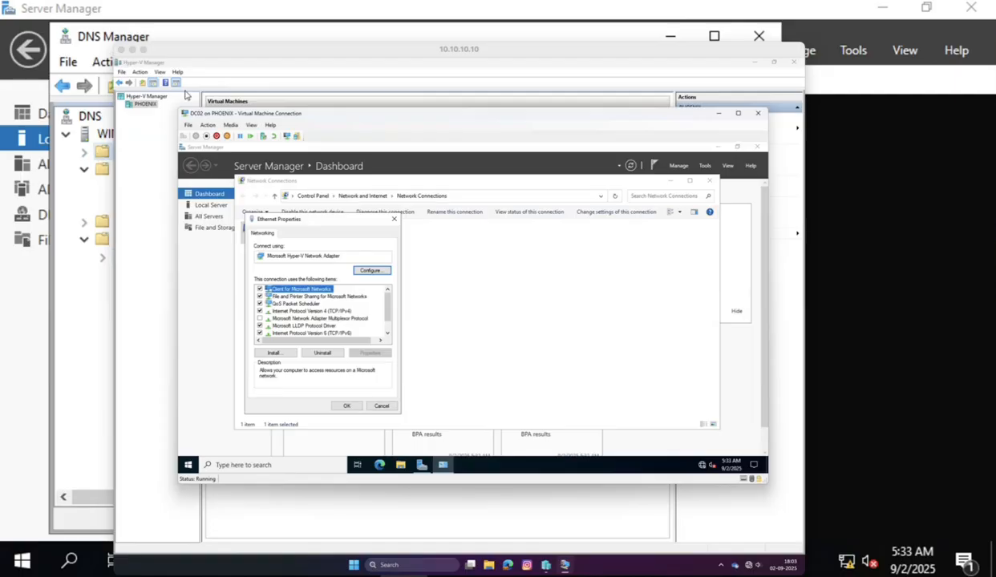
pyautogui.moveTo(229, 53); pyautogui.dragTo(323, 236)
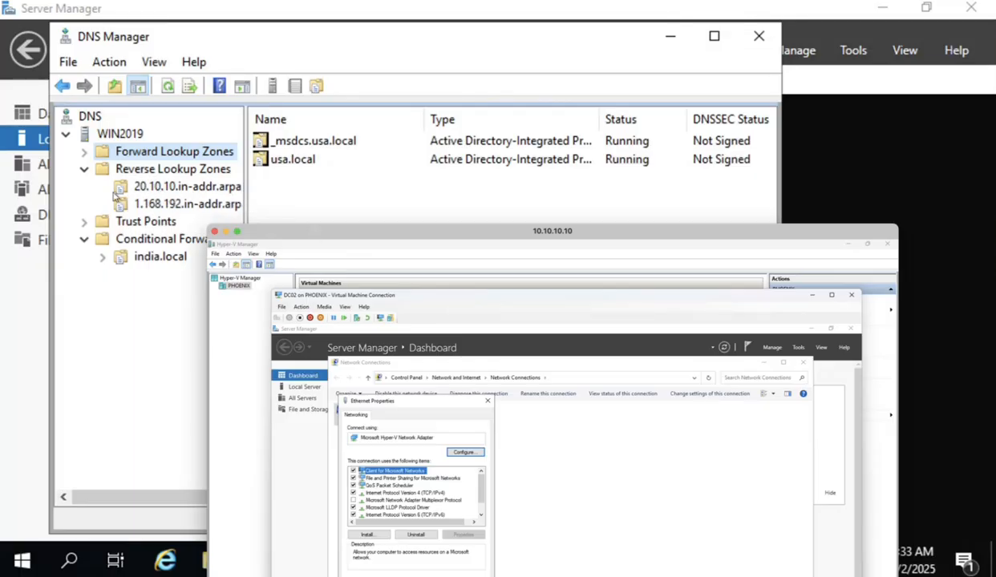
pyautogui.click(84, 151)
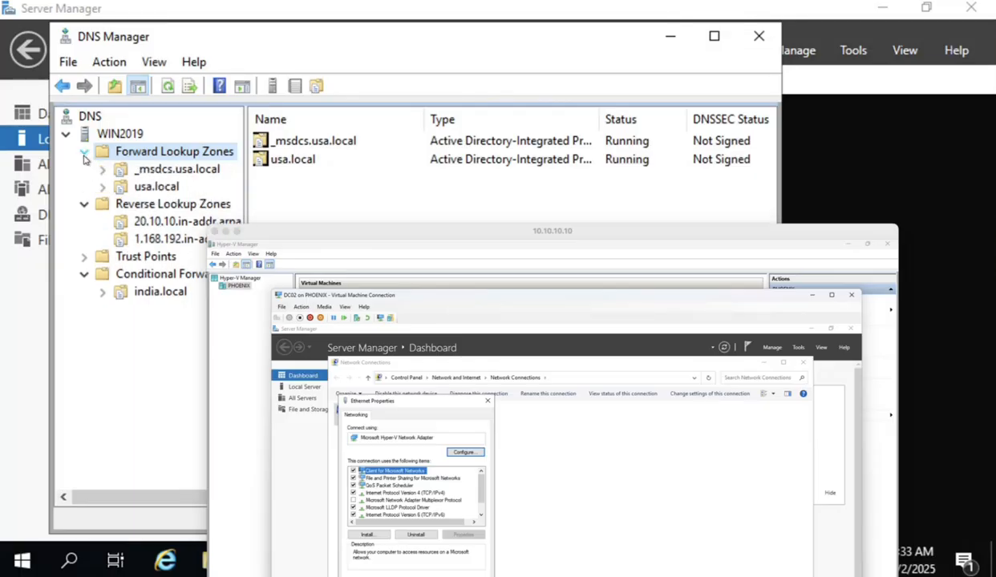
pyautogui.click(152, 186)
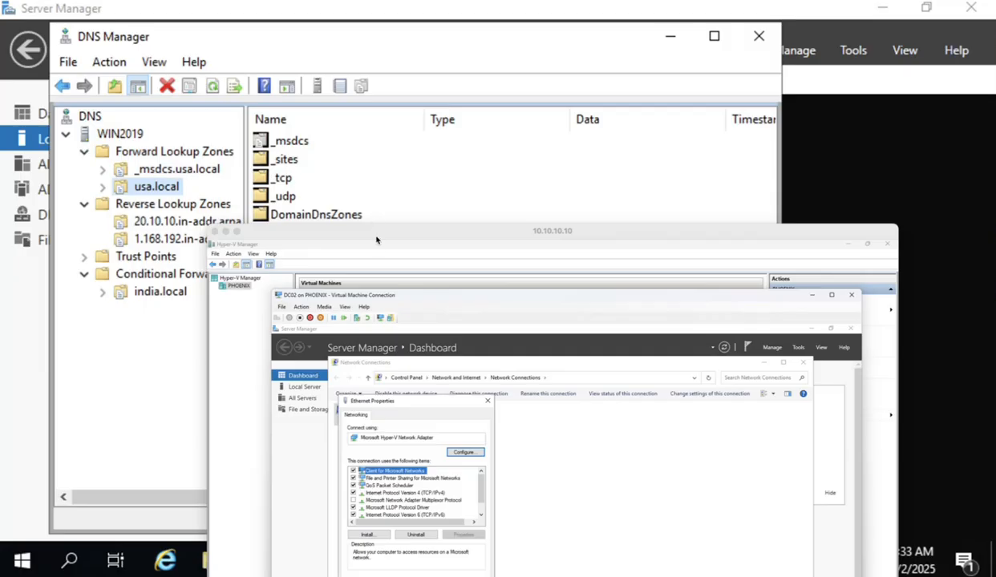
pyautogui.moveTo(366, 238); pyautogui.dragTo(319, 372)
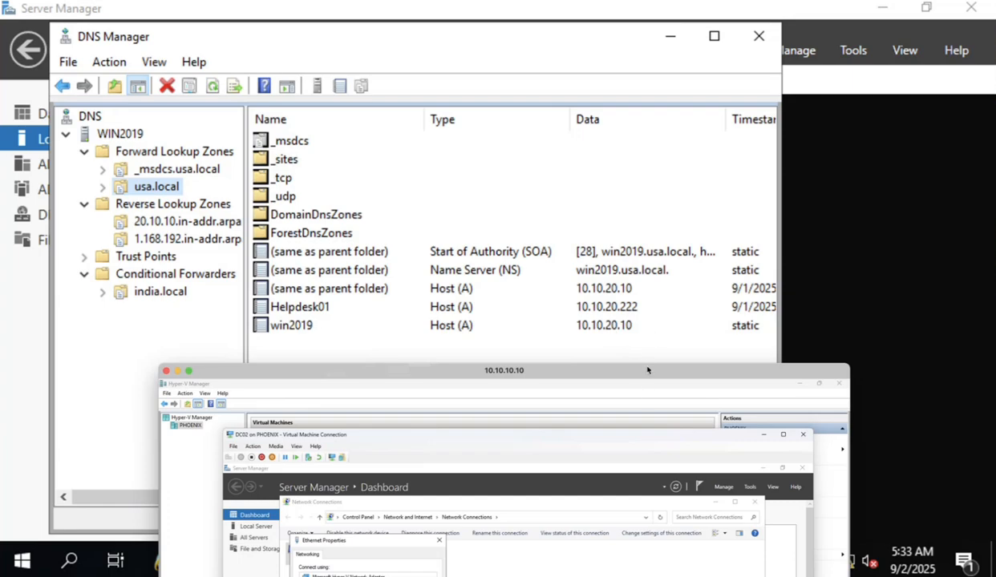
pyautogui.moveTo(647, 369); pyautogui.dragTo(617, 55)
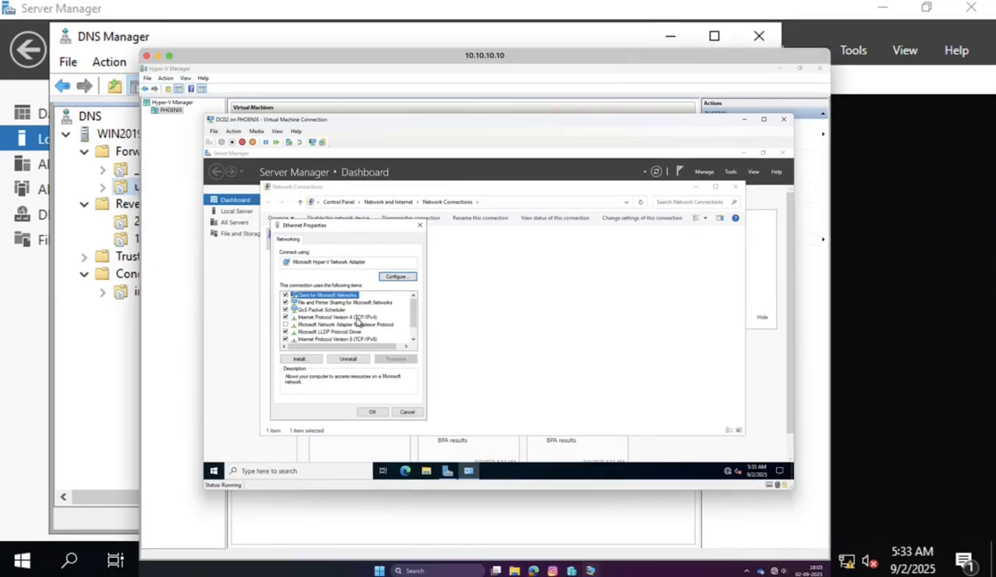
# Uncheck IPv6 and give IPv4 static address 10.10.20.11 with default mask 255.0.0.0.
pyautogui.click(286, 339)
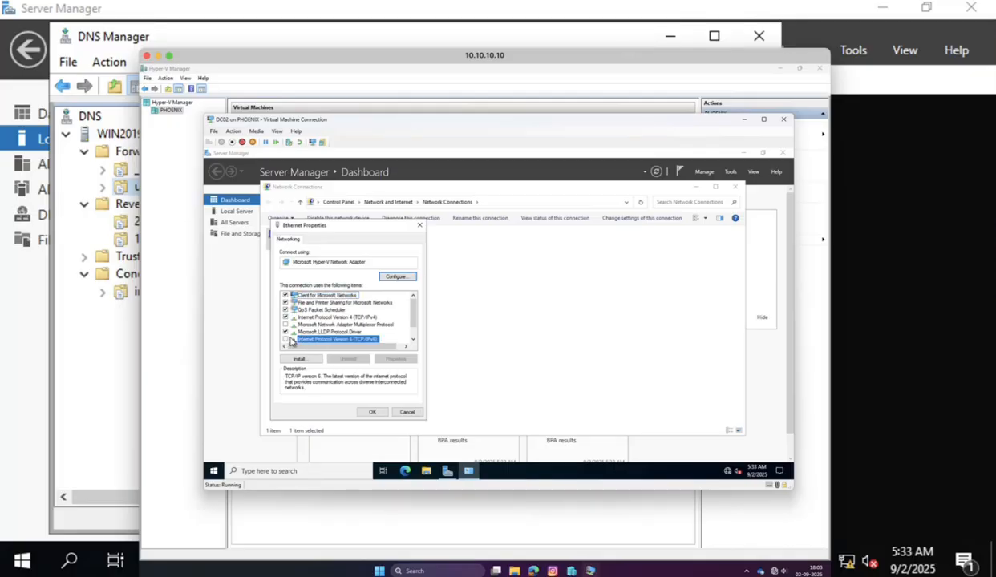
pyautogui.doubleClick(332, 318)
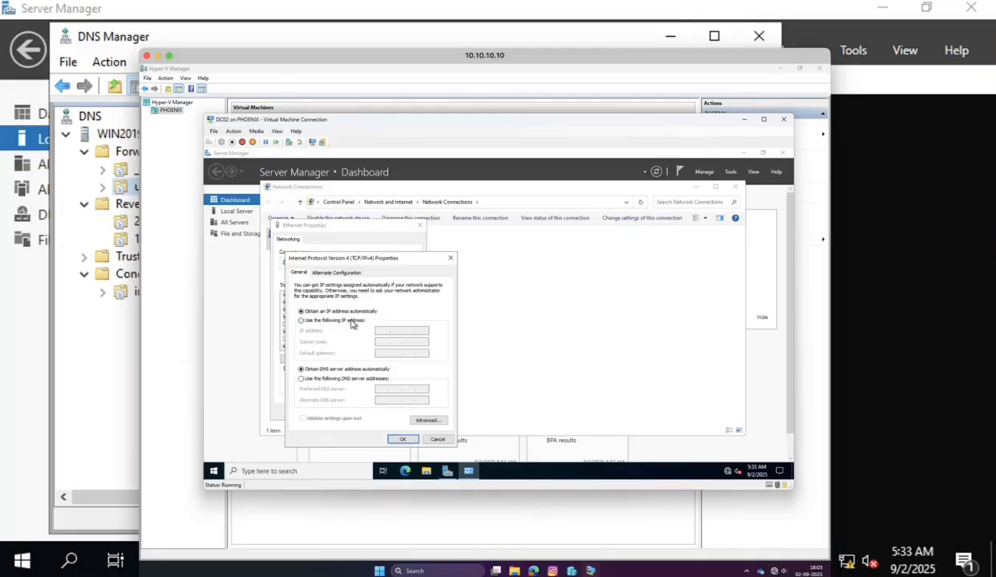
pyautogui.click(351, 322)
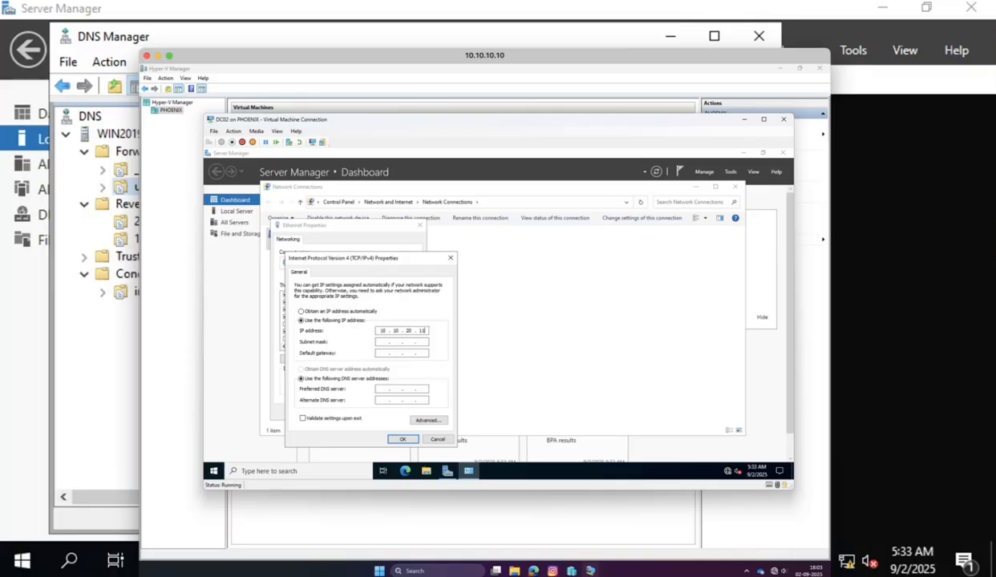
pyautogui.click(387, 342)
pyautogui.click(376, 389)
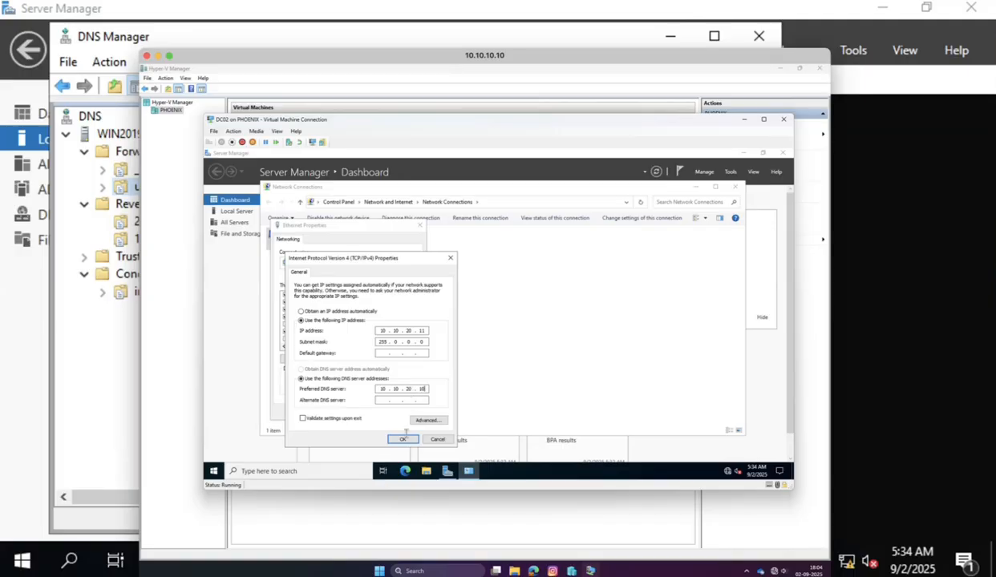
# Save the new IPv4 and DNS 10.10.20.10 settings and close Network Connections.
pyautogui.click(404, 440)
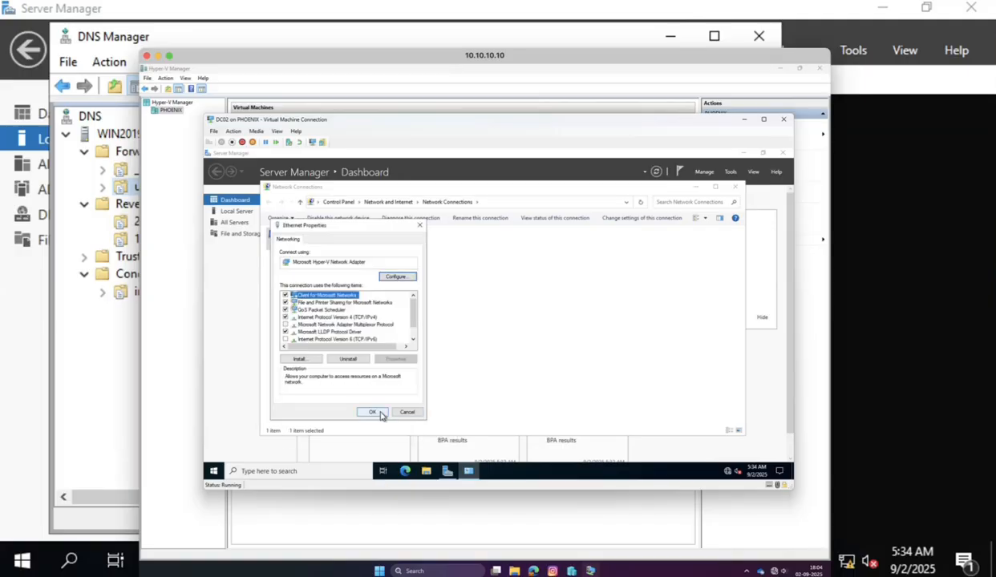
pyautogui.click(374, 404)
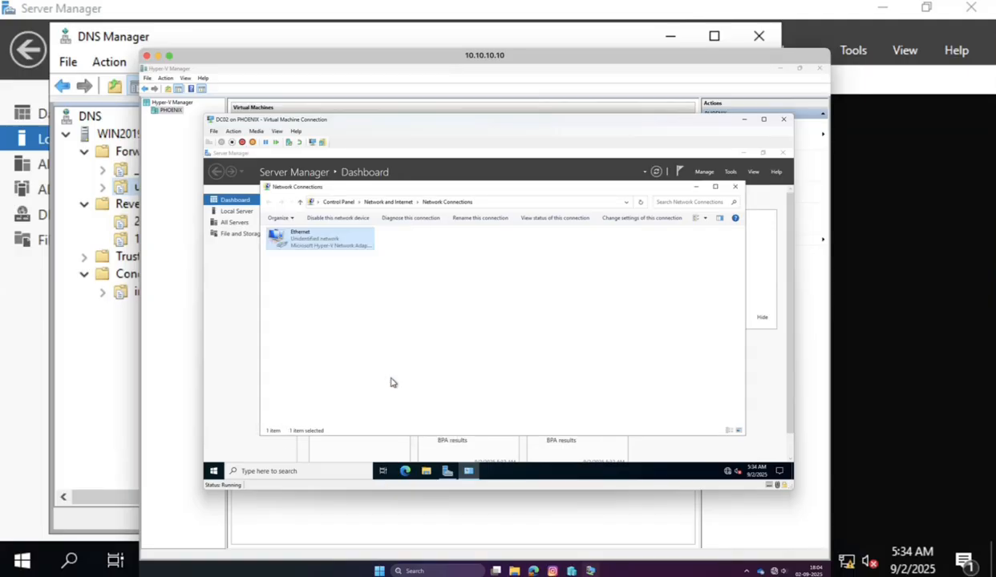
pyautogui.click(734, 186)
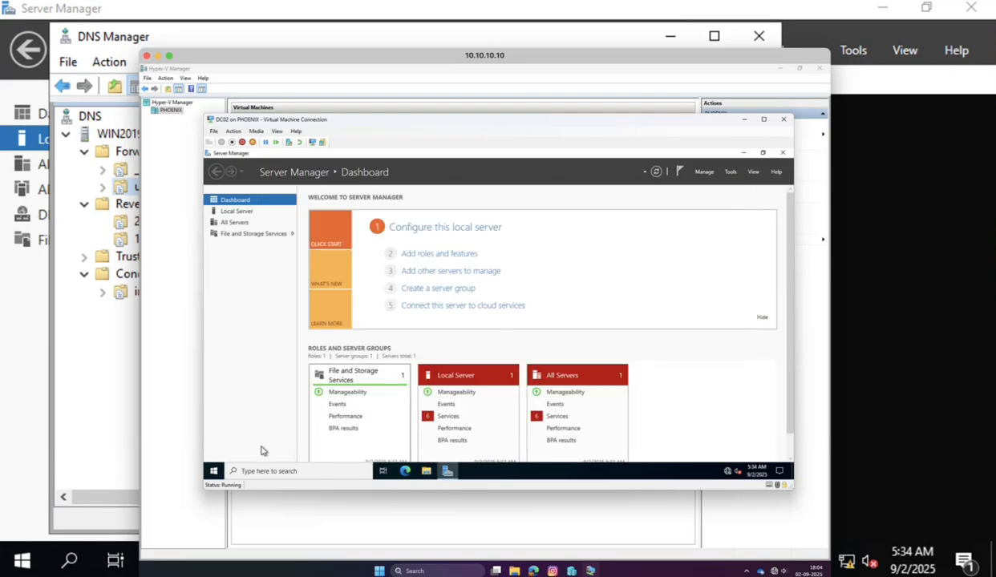
# Ping 10.10.20.10 from the Run box to confirm it replies.
pyautogui.rightClick(215, 471)
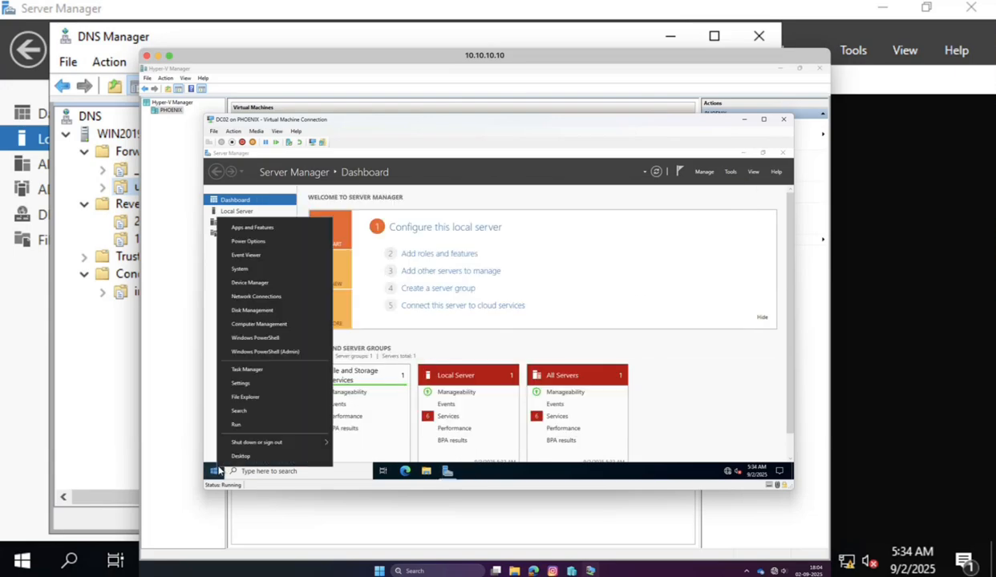
pyautogui.click(237, 424)
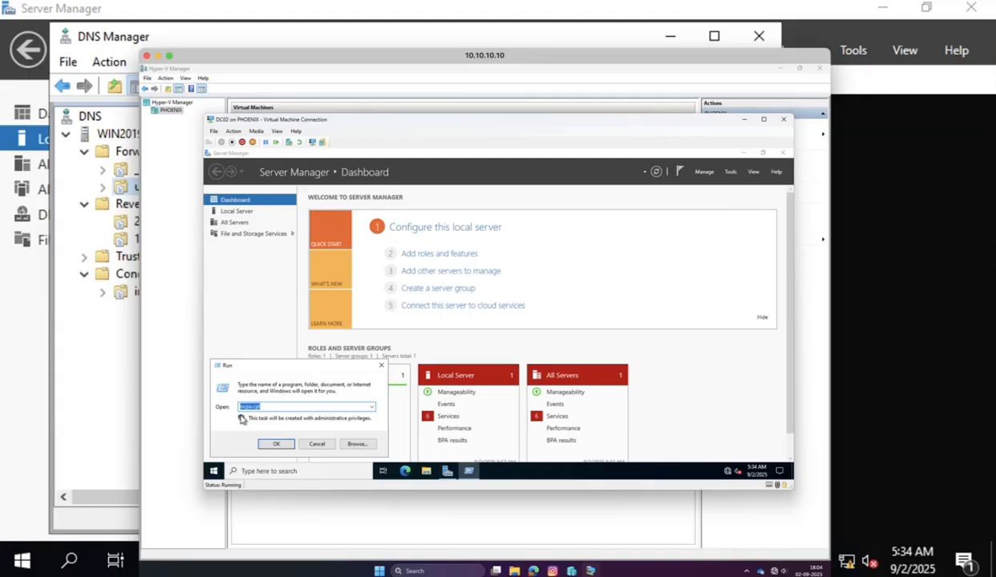
pyautogui.write('ping 10.10.20.10')
pyautogui.press('Return')
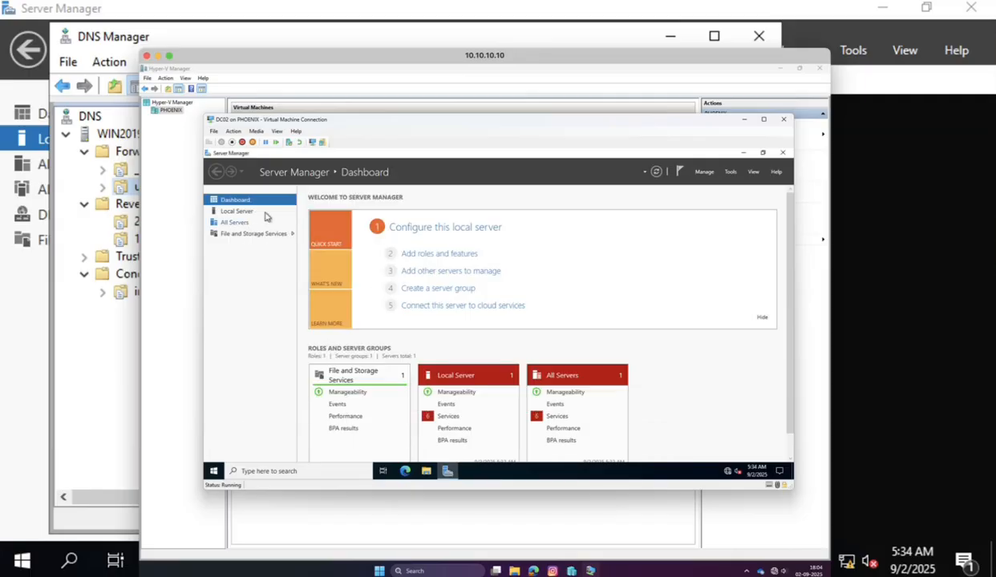
# From Local Server's System Properties, set DC02 to join the domain usa.local.
pyautogui.click(238, 211)
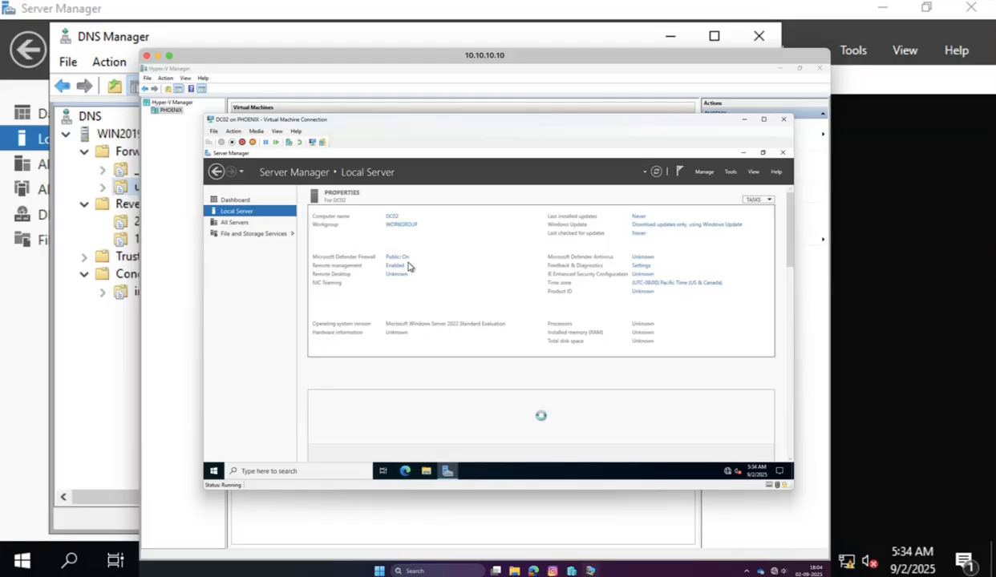
pyautogui.click(406, 228)
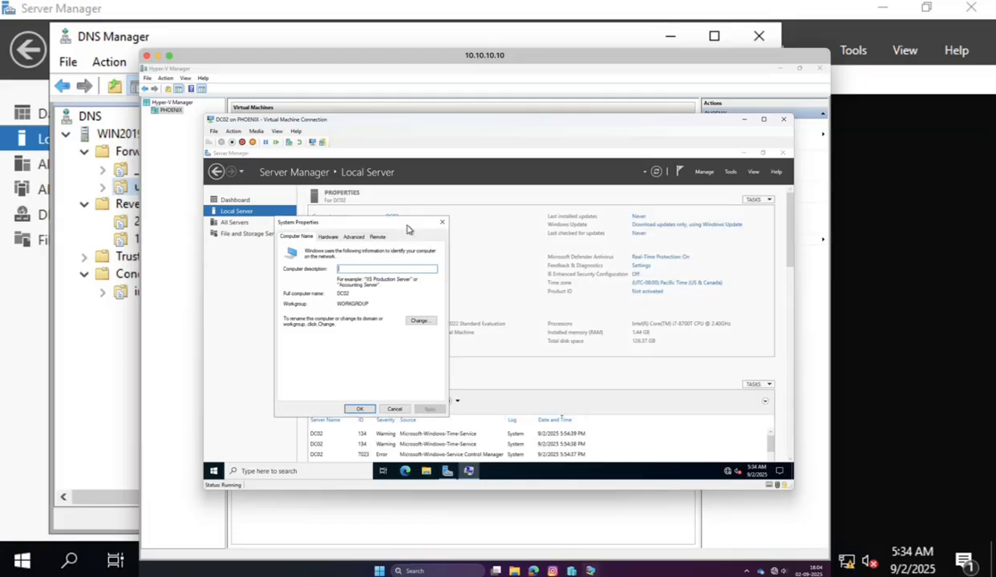
pyautogui.click(420, 322)
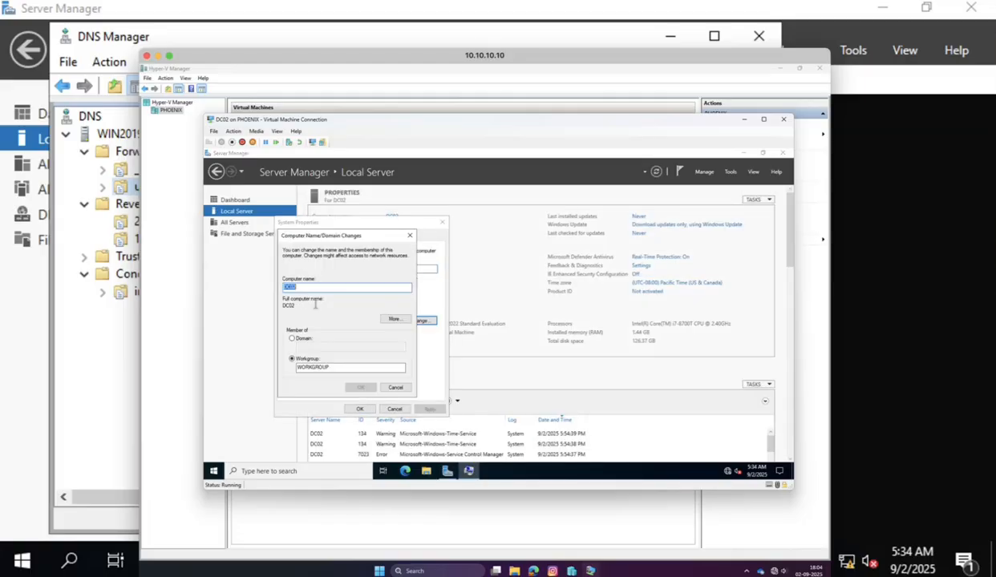
pyautogui.click(294, 337)
pyautogui.click(315, 345)
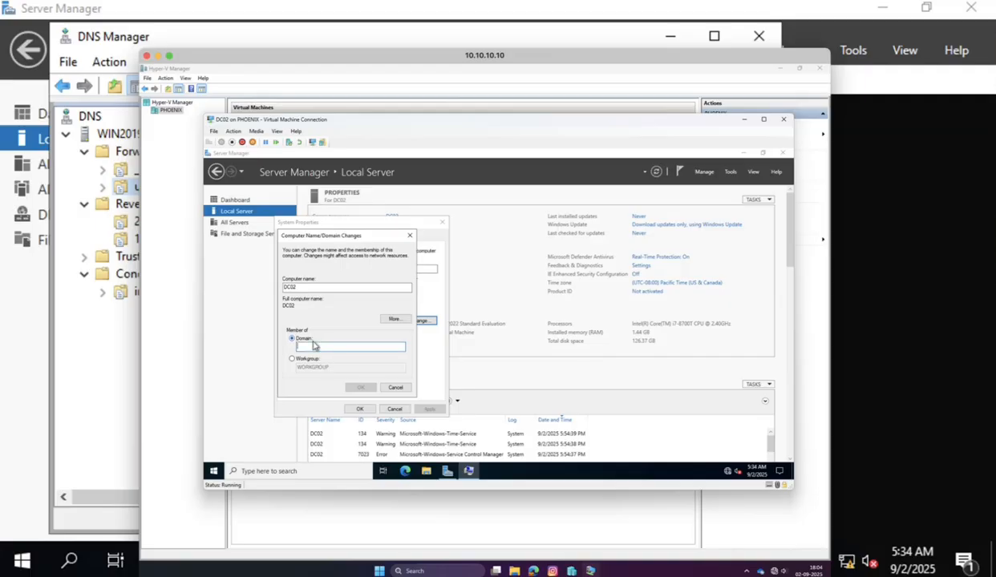
pyautogui.write('sa.local')
pyautogui.press('Return')
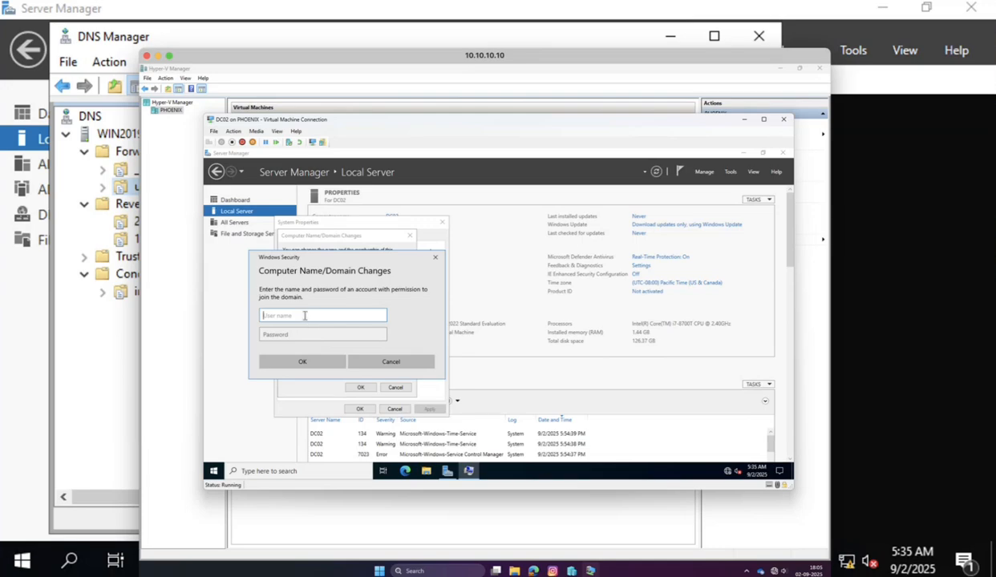
# Enter the domain administrator credentials, acknowledge the welcome and restart notices, and close System Properties.
pyautogui.write('usaadmin')
pyautogui.press('Tab')
pyautogui.write('P')
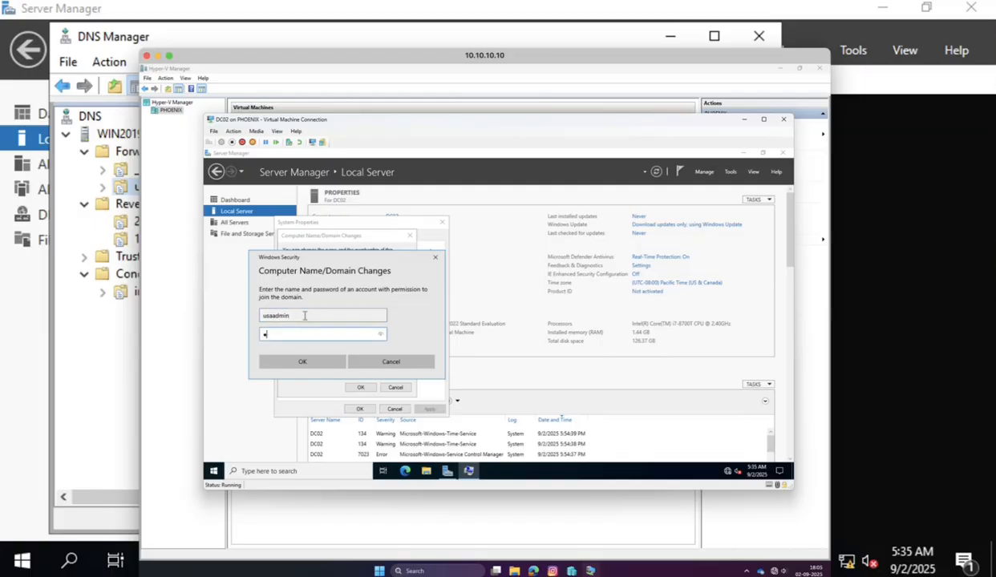
pyautogui.click(310, 362)
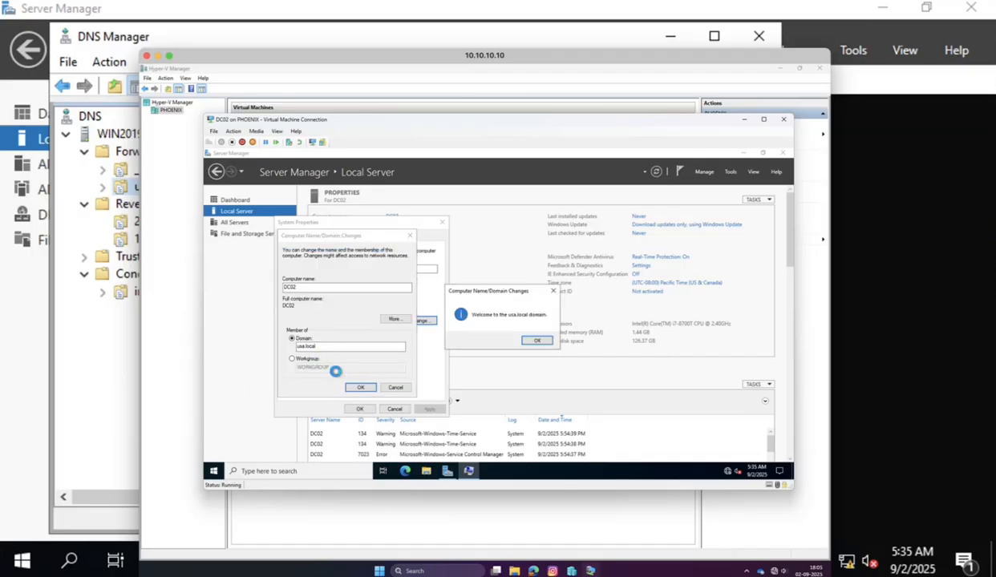
pyautogui.click(537, 342)
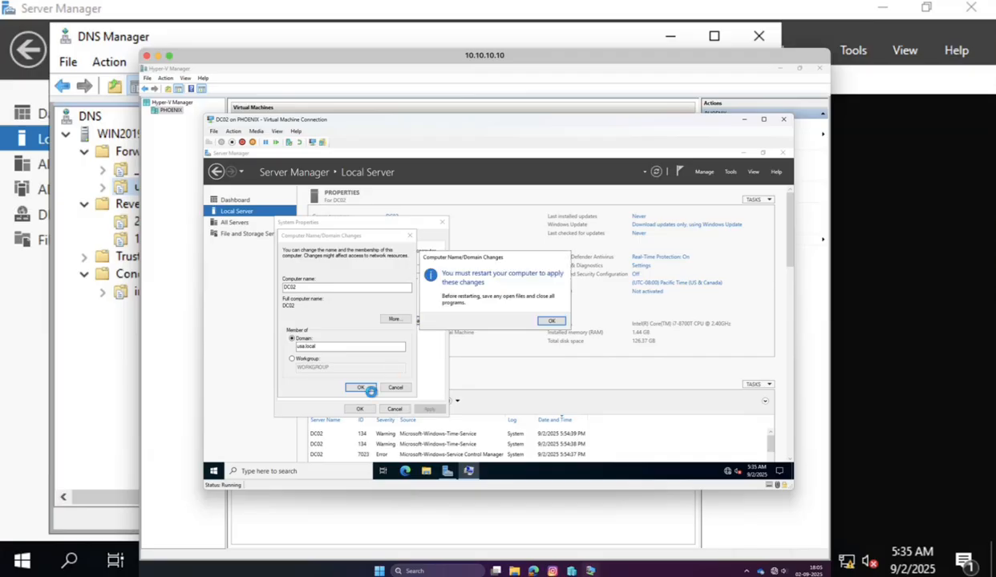
pyautogui.click(551, 321)
pyautogui.click(361, 410)
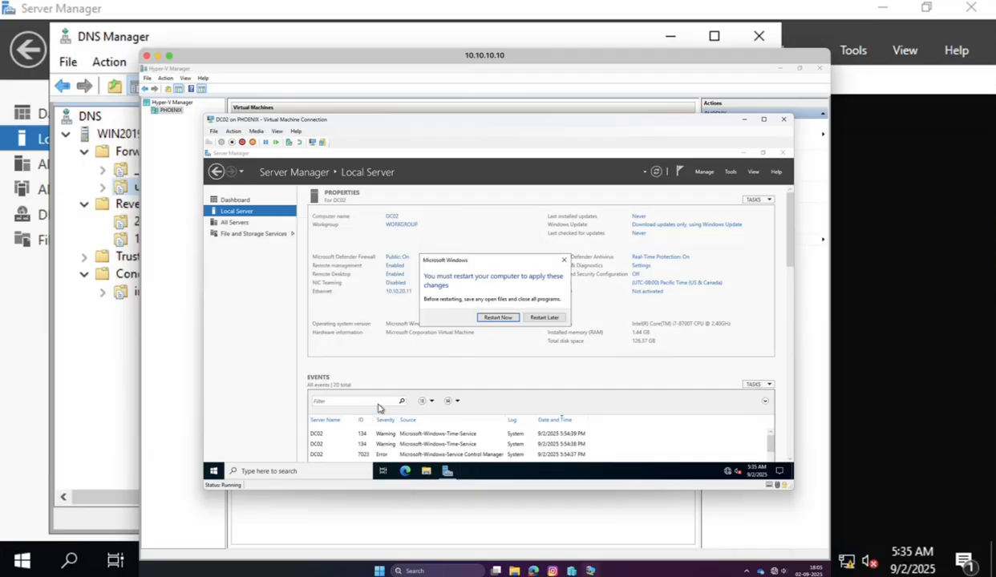
# Restart DC02 now and sign in with the usa.local domain admin account and its password.
pyautogui.click(498, 319)
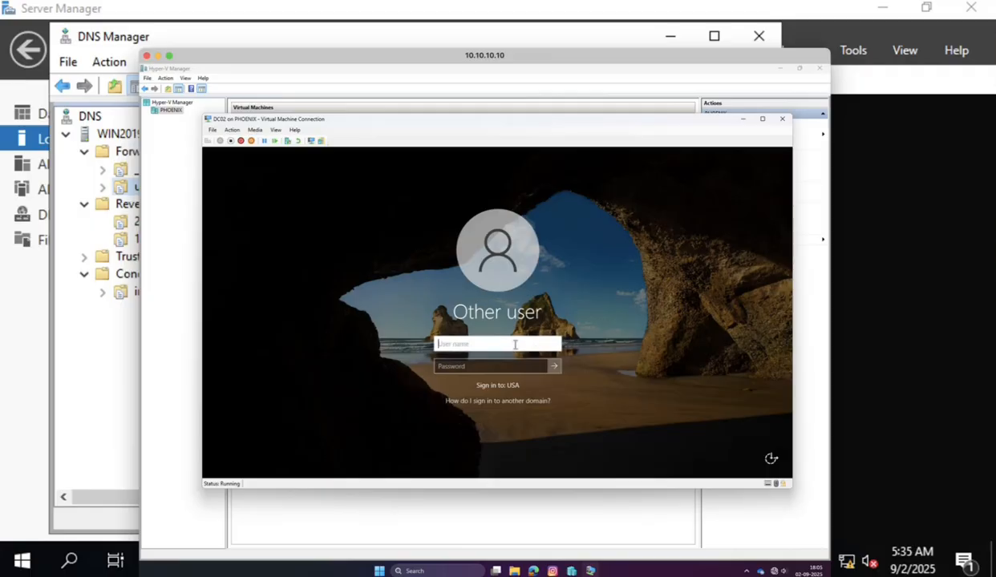
pyautogui.write('usaadmin')
pyautogui.press('Tab')
pyautogui.write('P')
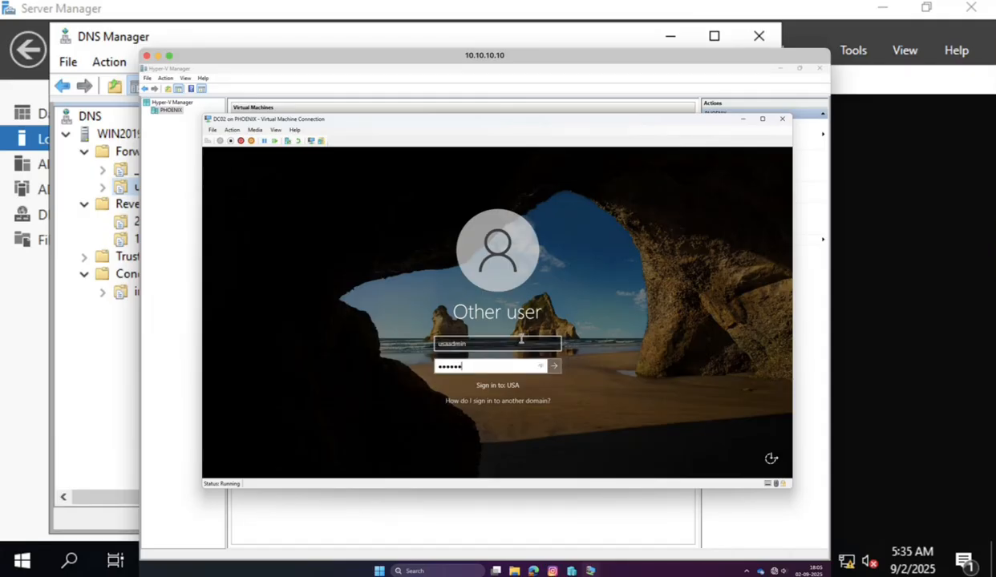
pyautogui.press('Return')
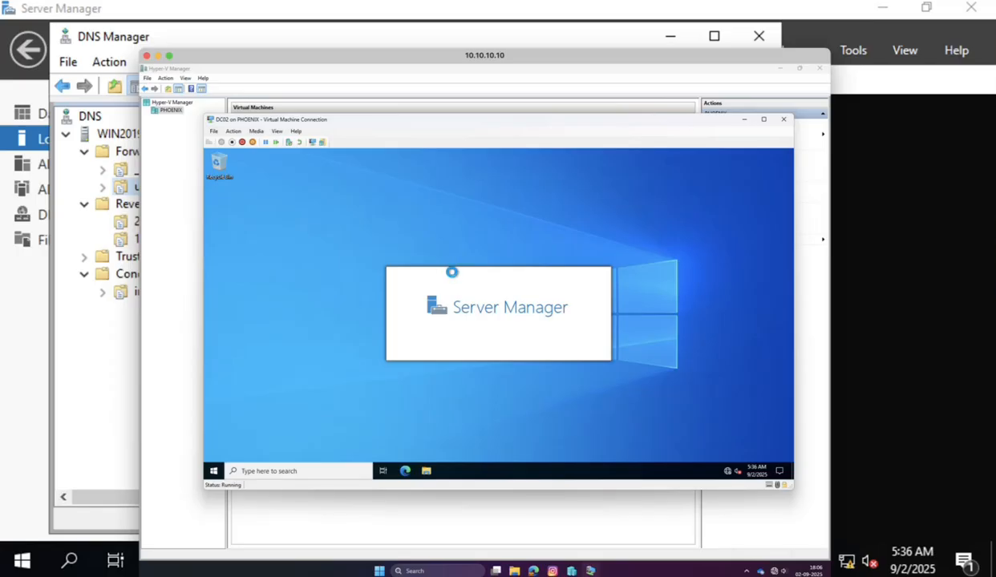
# On Local Server, check that remote management and Remote Desktop are enabled for usa.local's DC02.
pyautogui.click(243, 212)
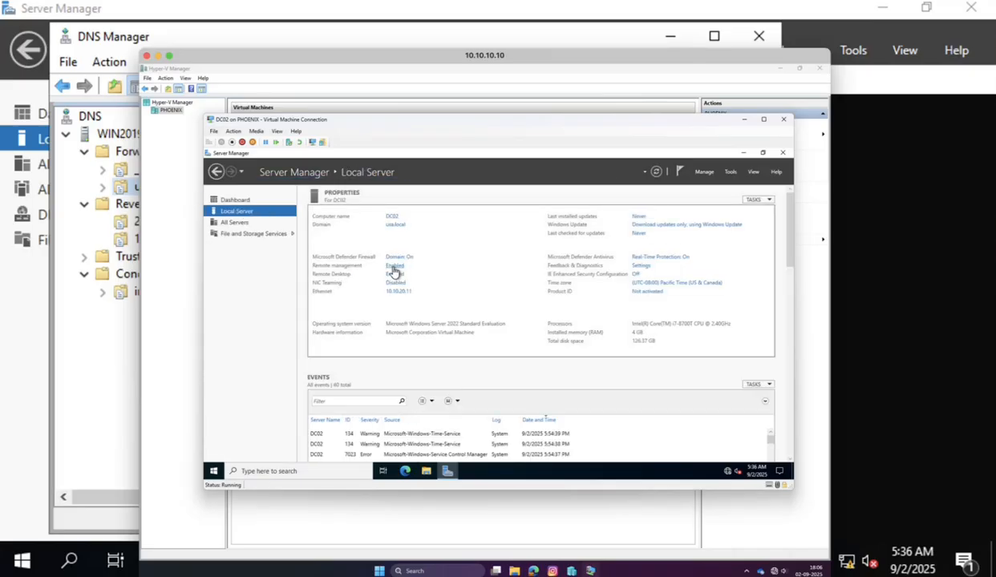
pyautogui.click(395, 266)
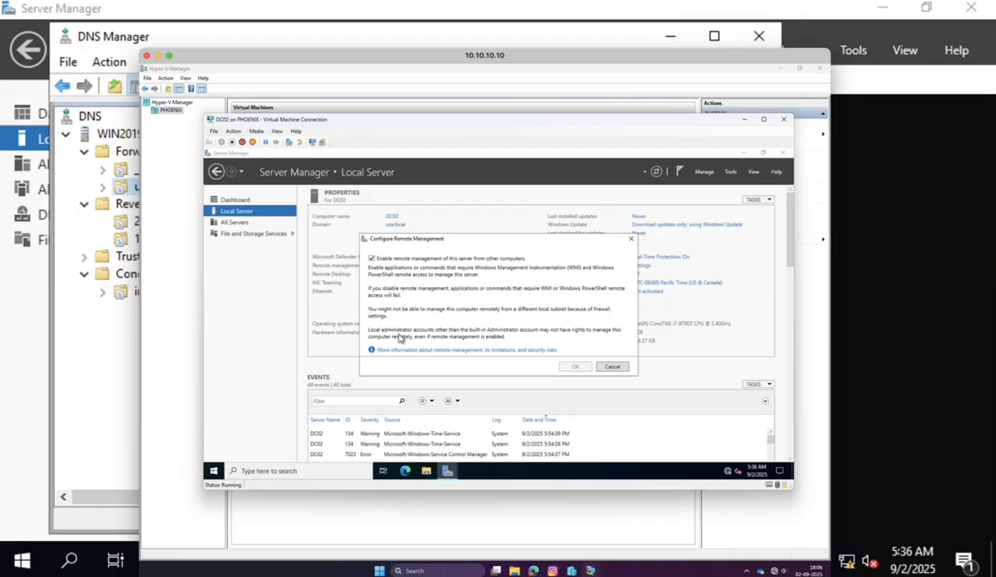
pyautogui.press('Escape')
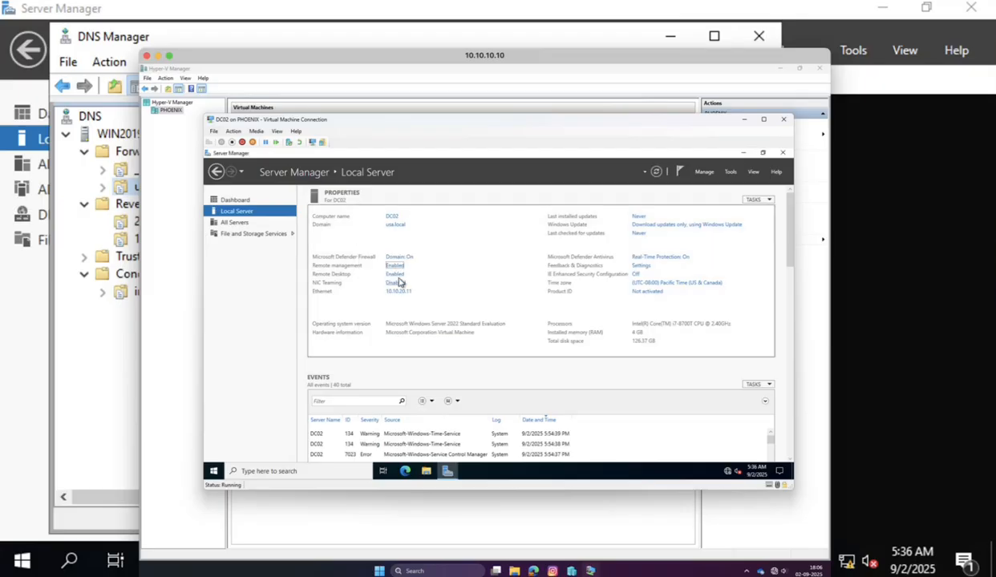
pyautogui.click(394, 275)
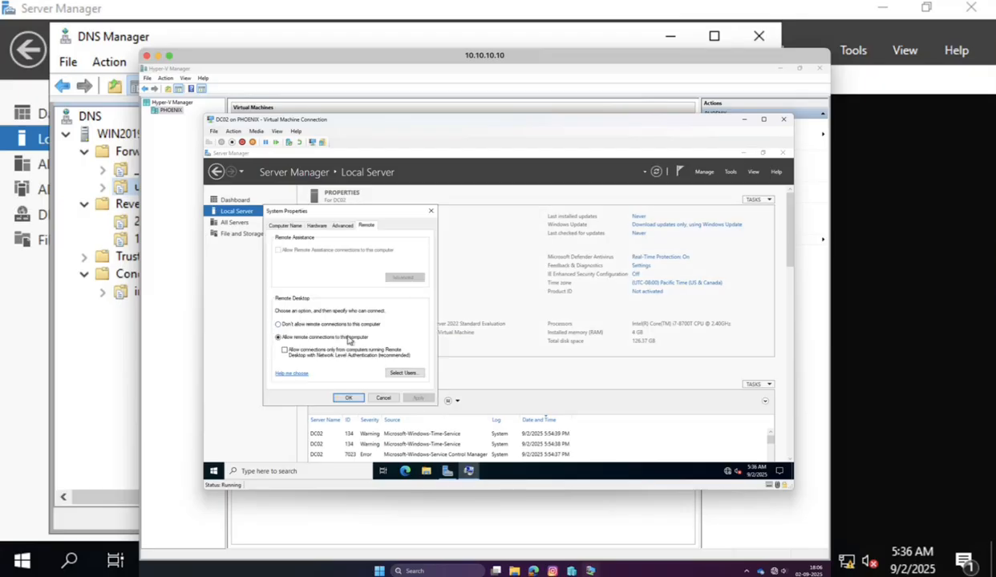
pyautogui.click(348, 398)
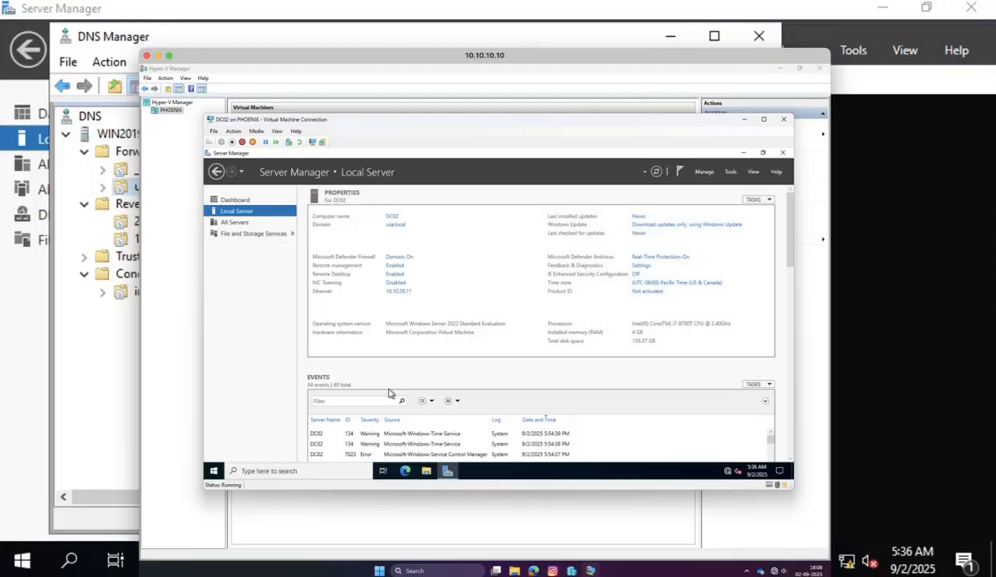
pyautogui.moveTo(271, 63); pyautogui.dragTo(138, 78)
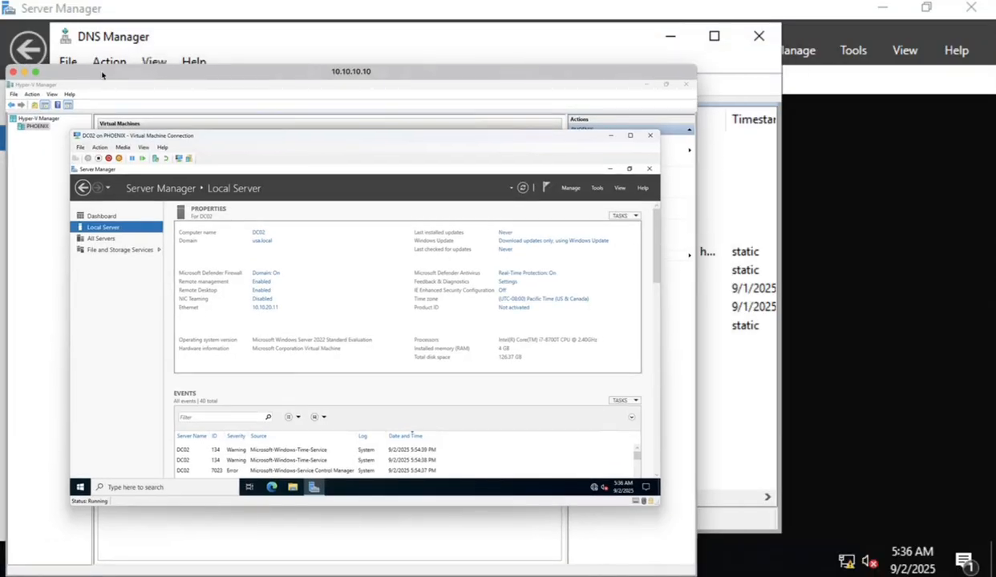
# Launch mstsc and connect to 10.10.20.11, entering the admin password.
pyautogui.click(24, 72)
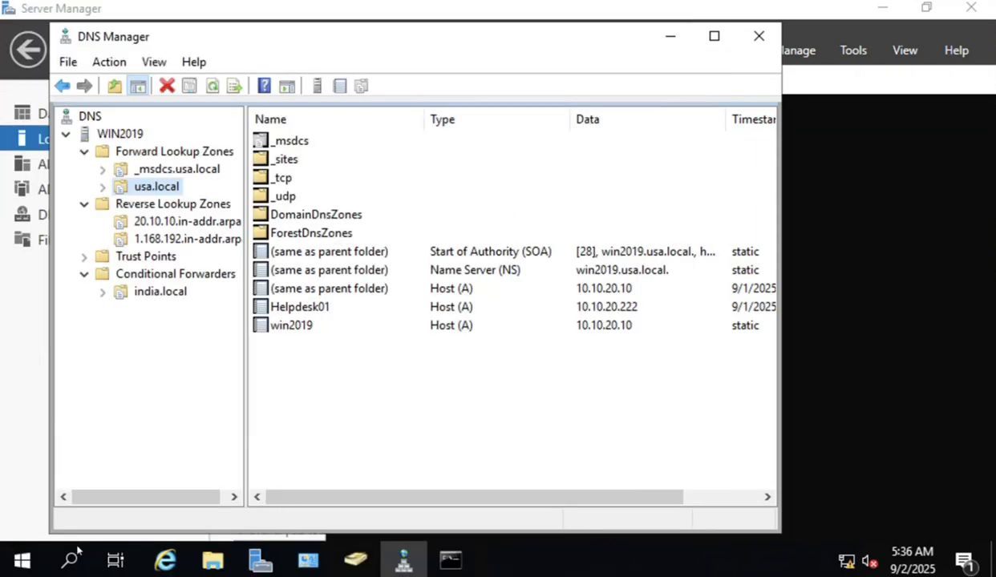
pyautogui.rightClick(24, 553)
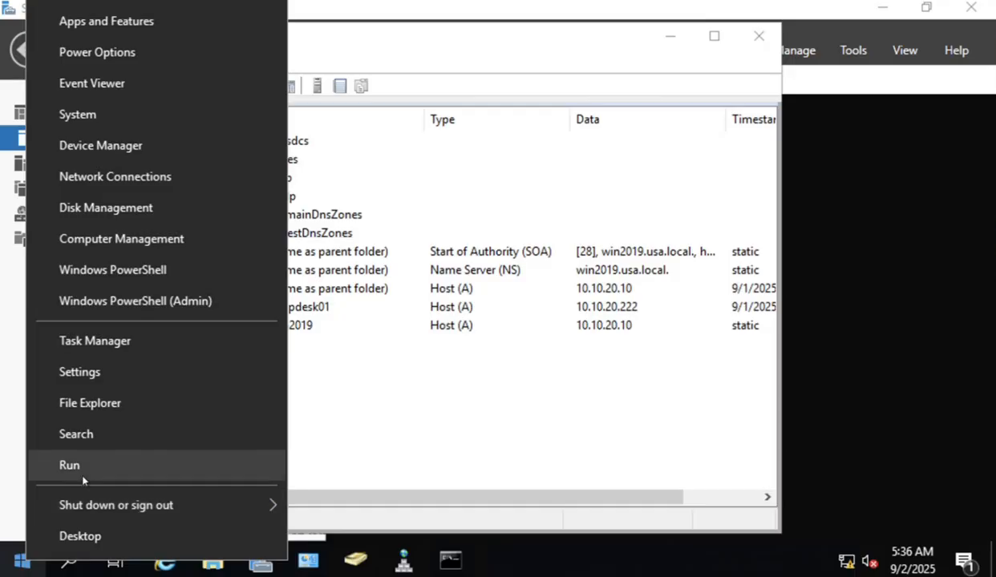
pyautogui.click(80, 464)
pyautogui.write('msts')
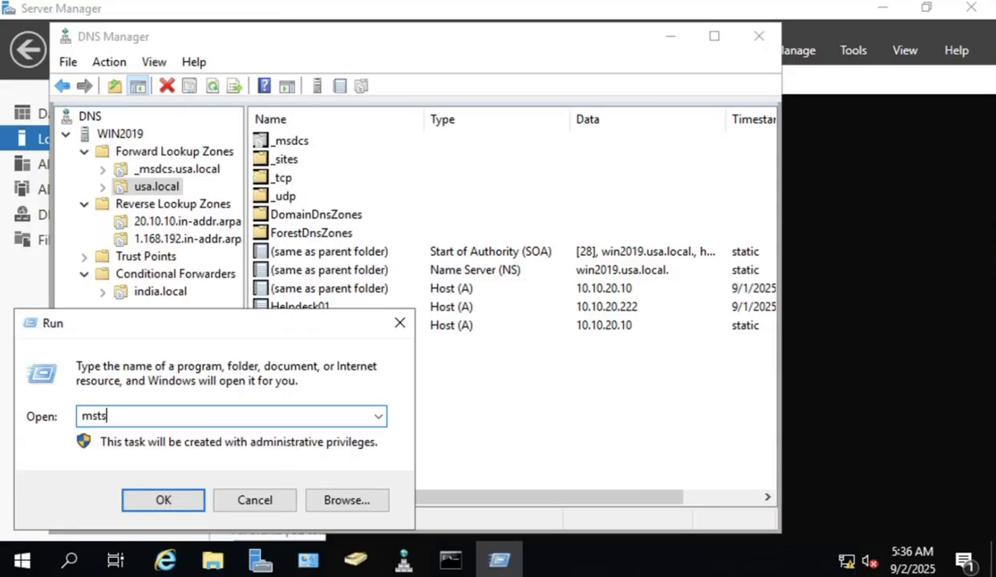
pyautogui.write('c')
pyautogui.press('Return')
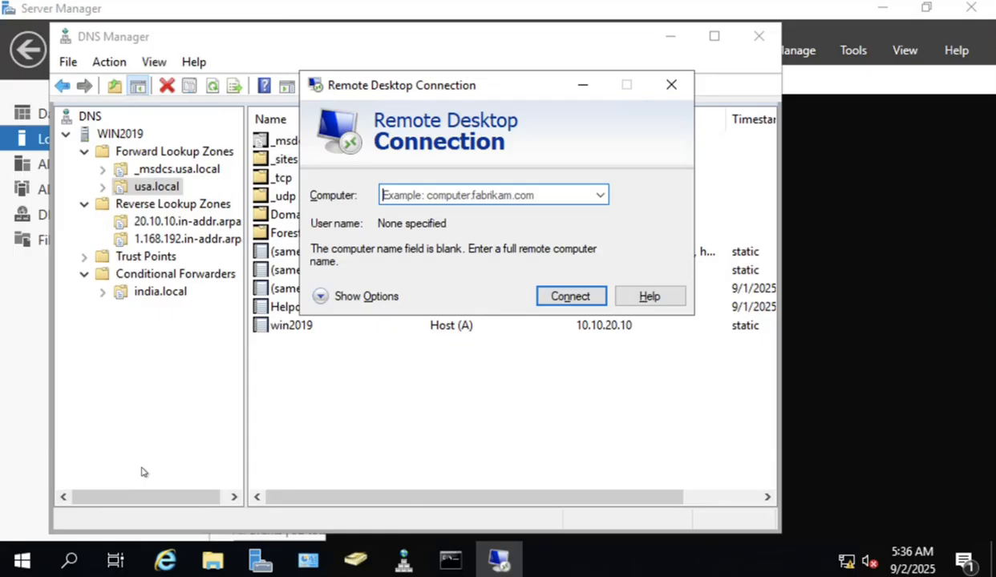
pyautogui.write('10.1')
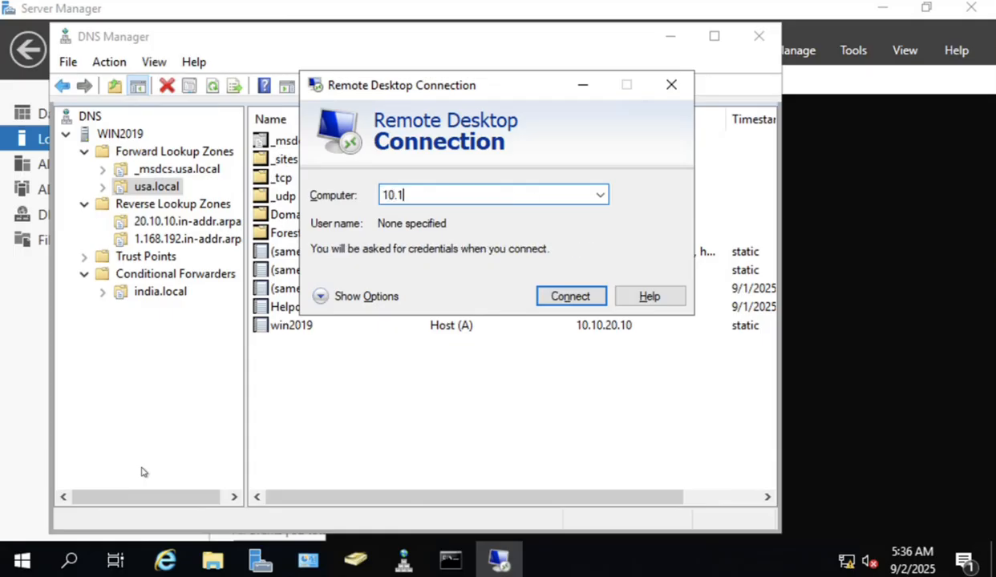
pyautogui.write('0.20.11')
pyautogui.click(567, 297)
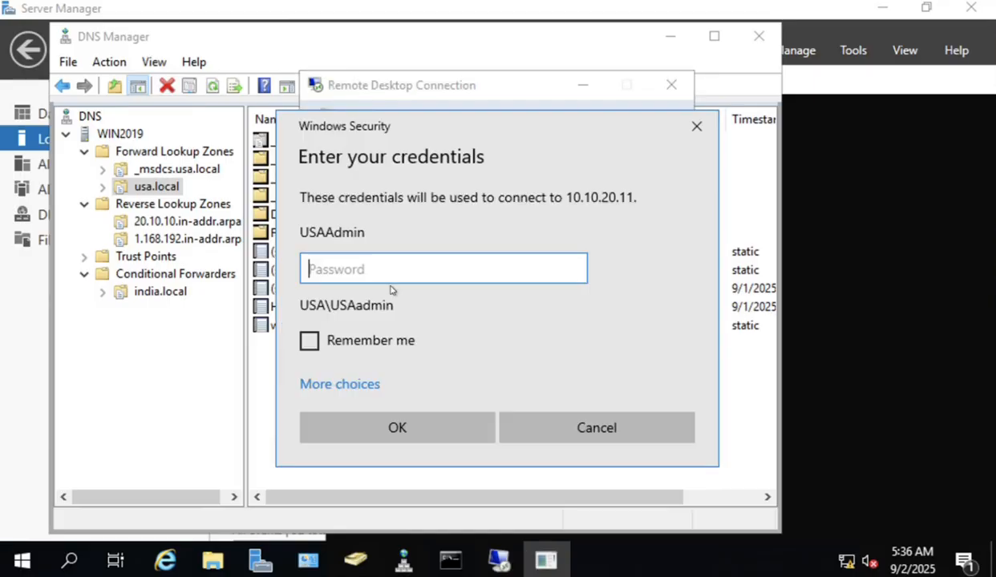
pyautogui.write('•••••')
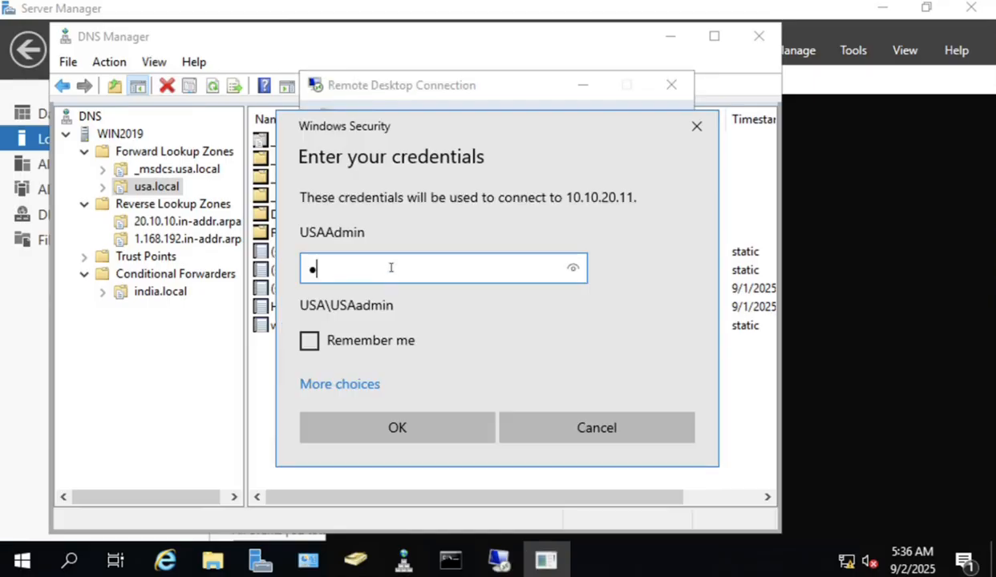
pyautogui.write('•••')
pyautogui.press('Return')
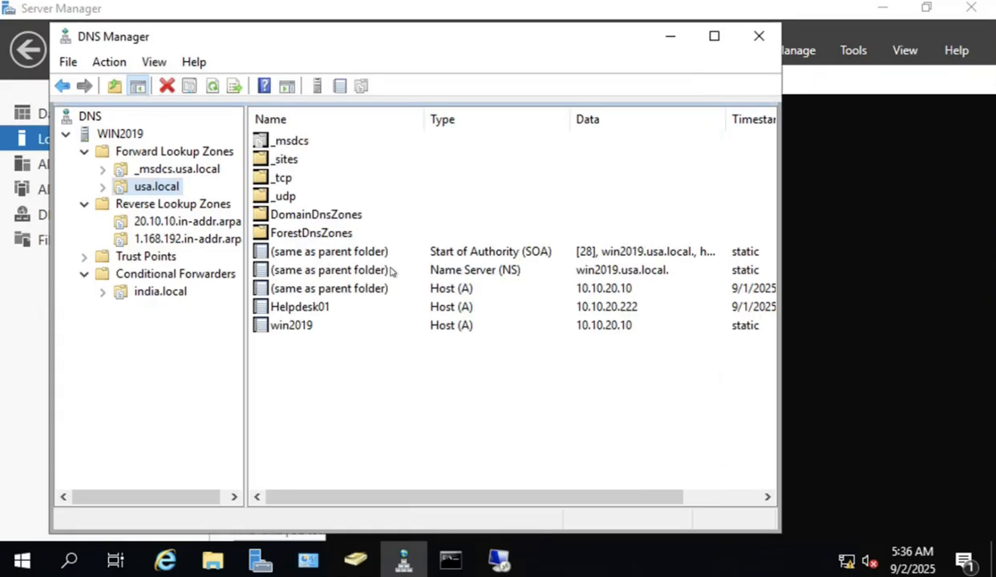
# Accept DC02's untrusted certificate, ticking 'Don't ask me again'.
pyautogui.click(497, 555)
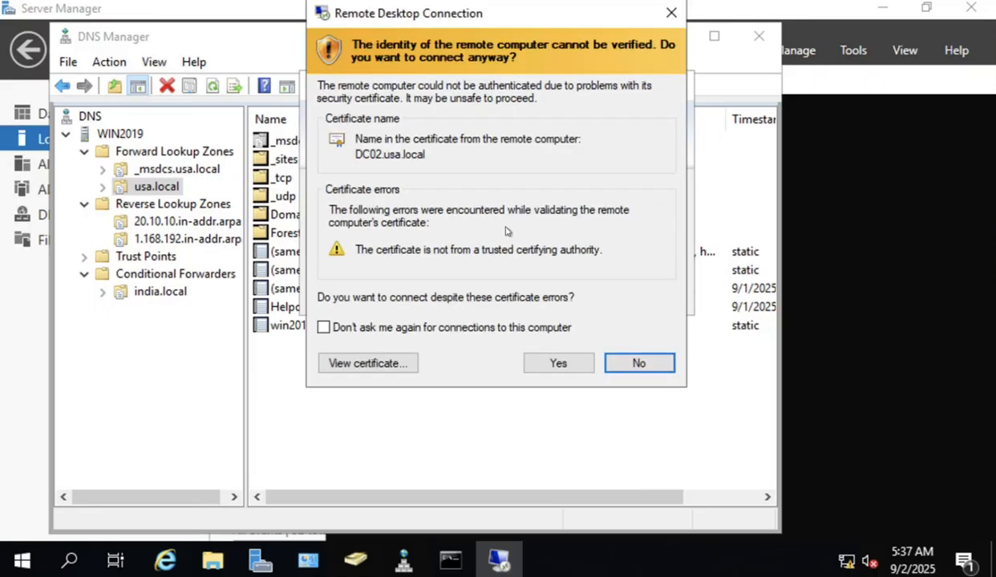
pyautogui.click(471, 328)
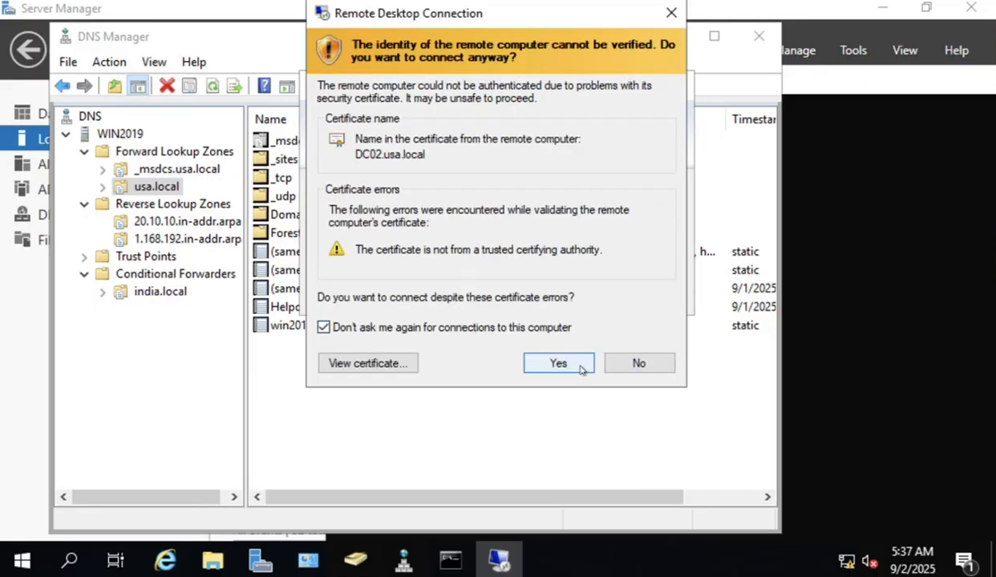
pyautogui.click(559, 364)
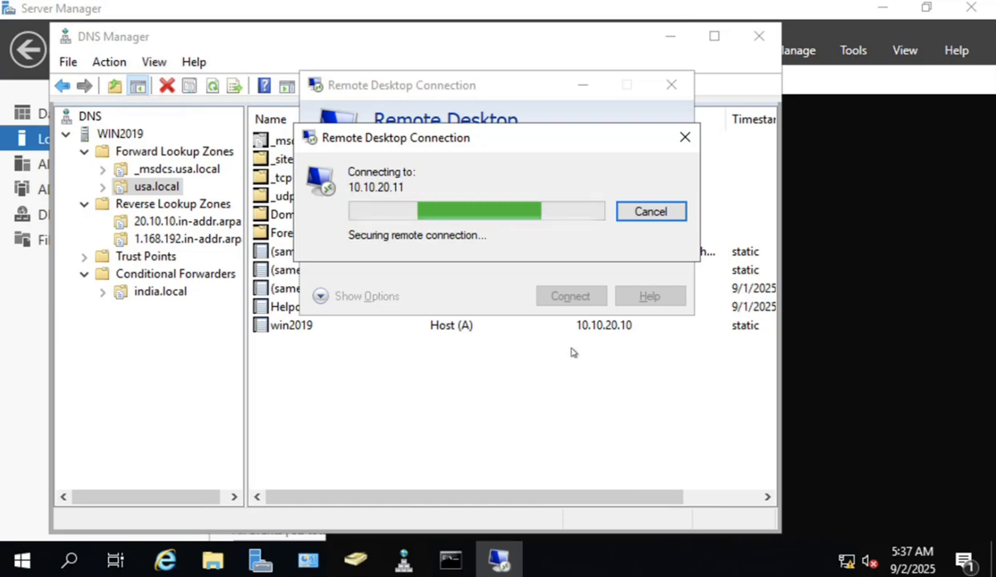
# Refresh the usa.local zone and select the new DC02 Host (A) record at 10.10.20.11.
pyautogui.click(452, 396)
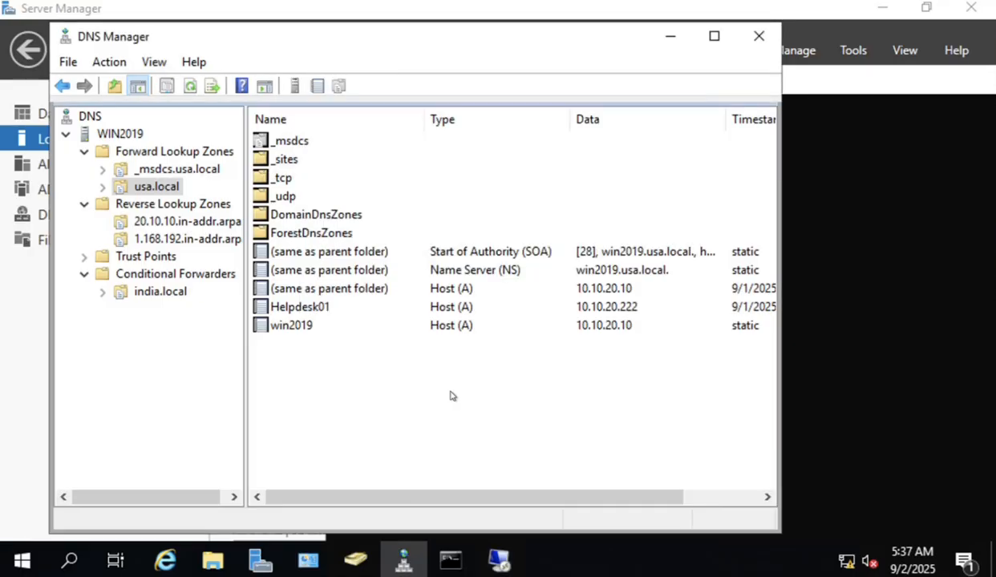
pyautogui.rightClick(451, 396)
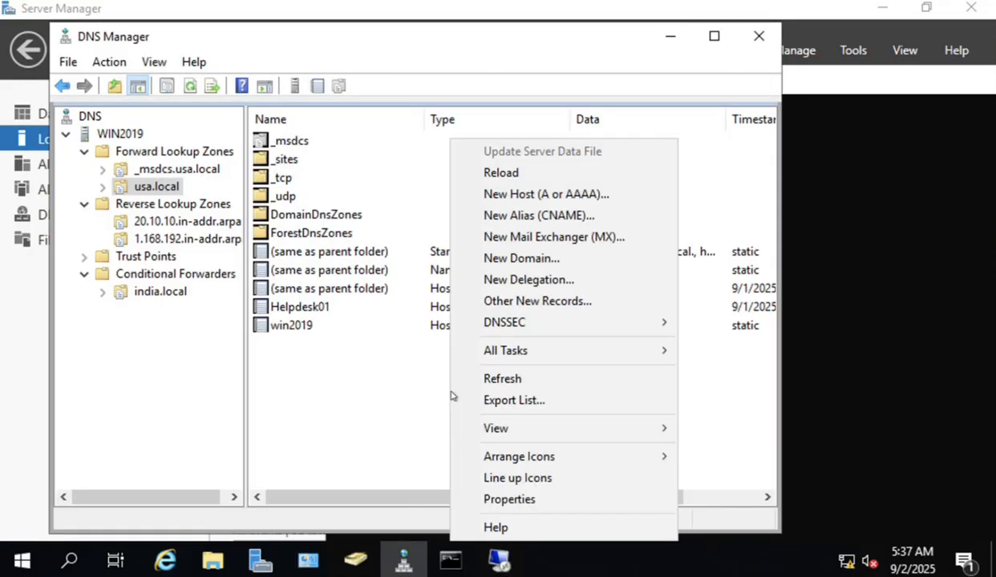
pyautogui.click(489, 365)
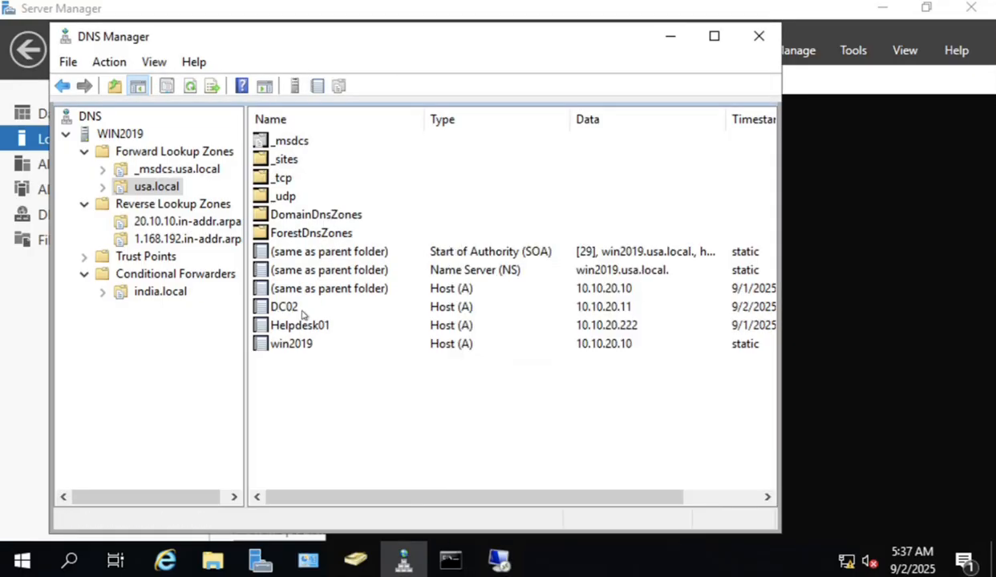
pyautogui.click(272, 307)
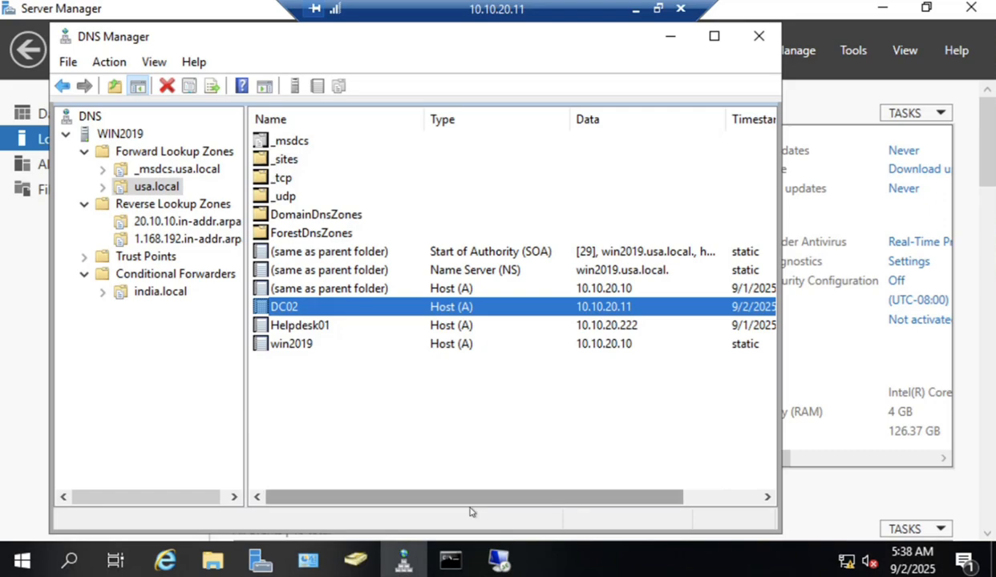
# Start the Add Roles and Features Wizard as role-based installation targeting DC02.usa.local.
pyautogui.click(505, 568)
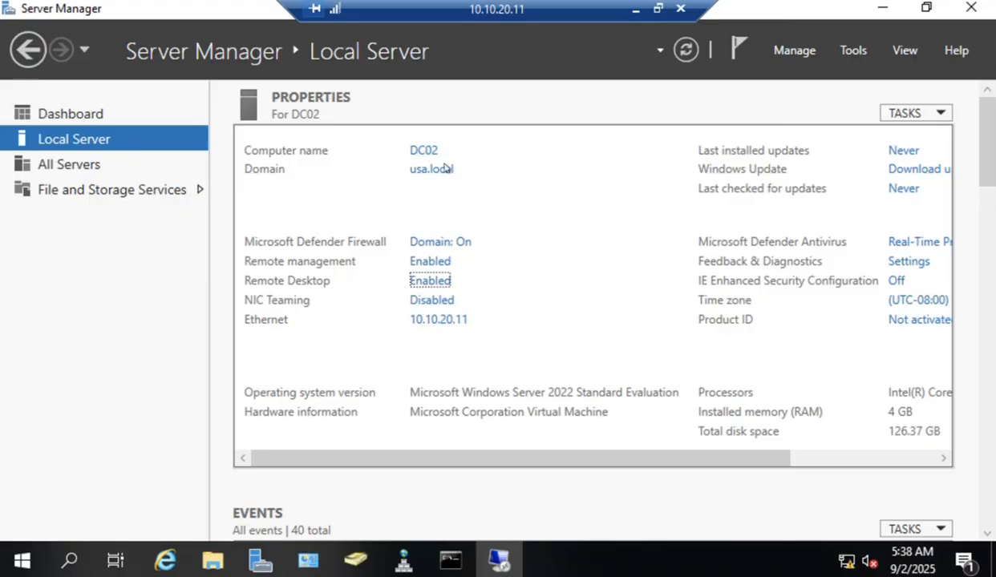
pyautogui.click(812, 51)
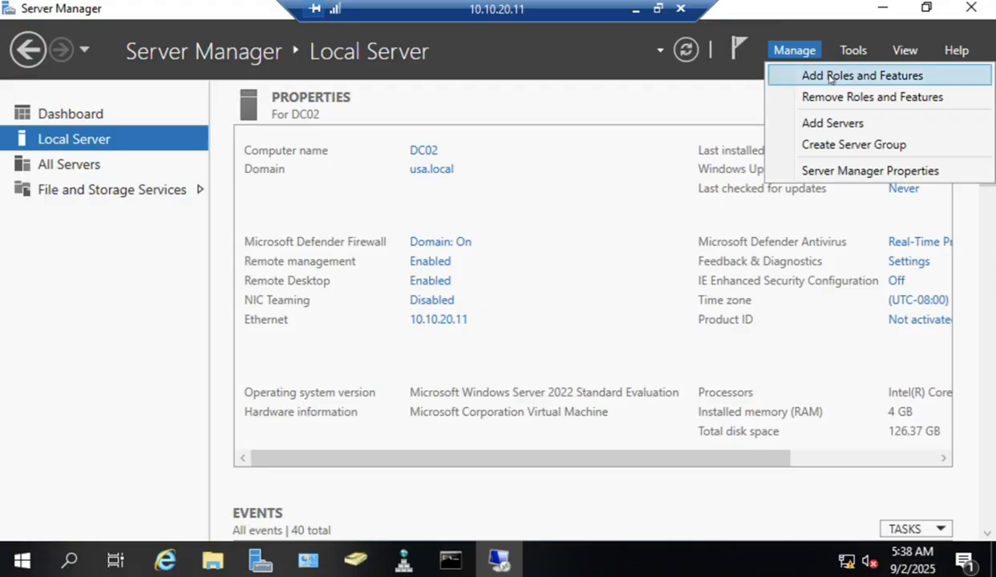
pyautogui.click(830, 78)
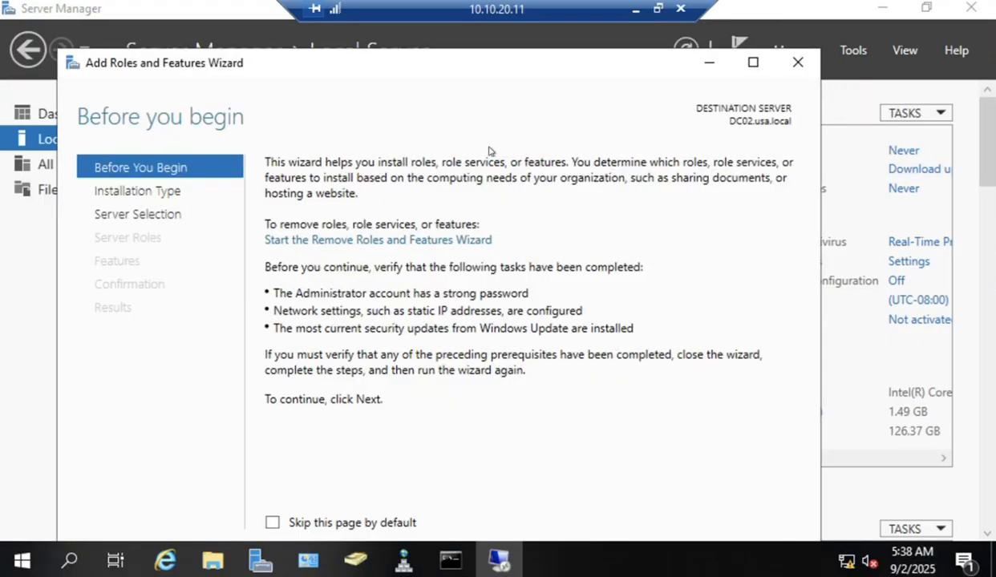
pyautogui.moveTo(449, 64); pyautogui.dragTo(456, 31)
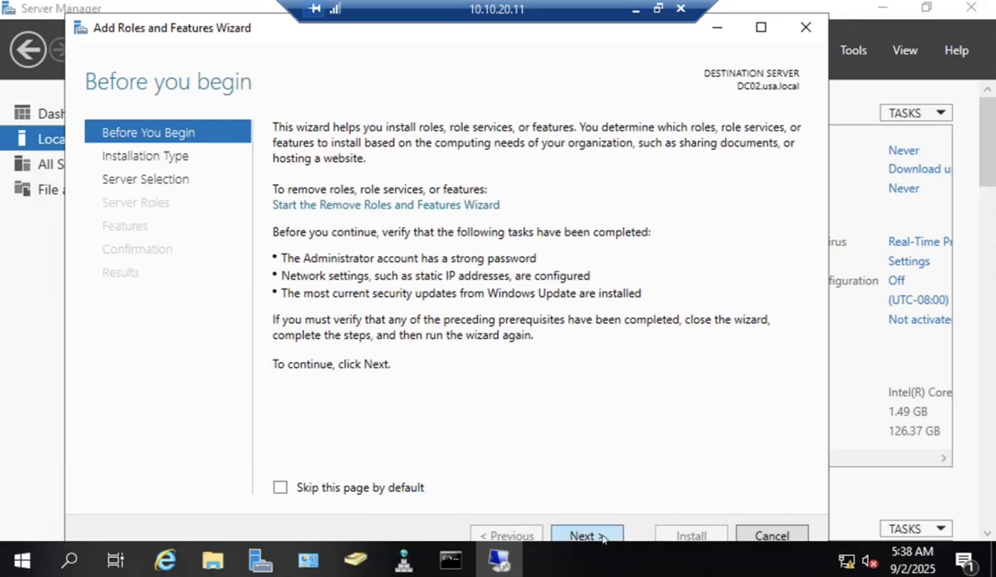
pyautogui.click(603, 537)
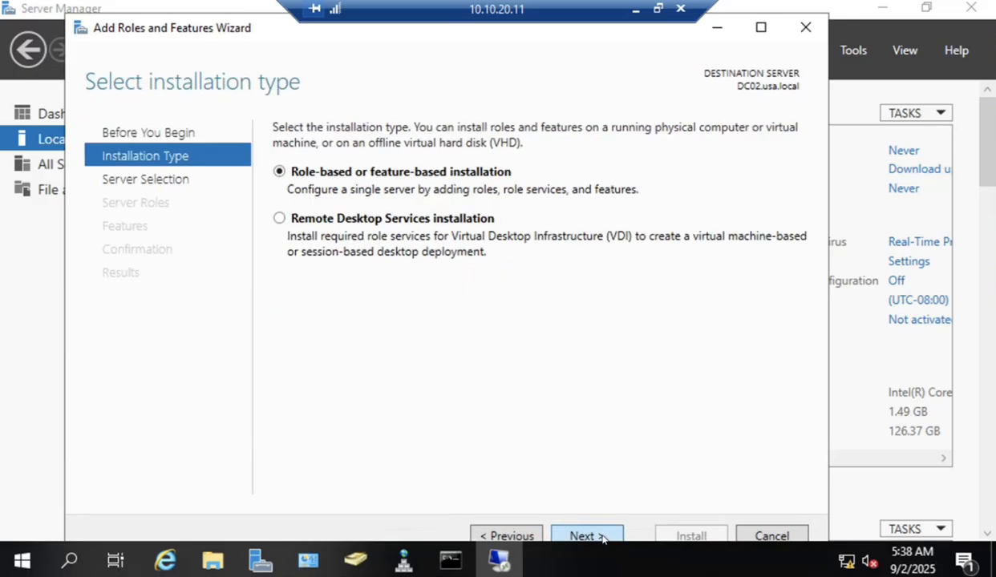
pyautogui.click(603, 537)
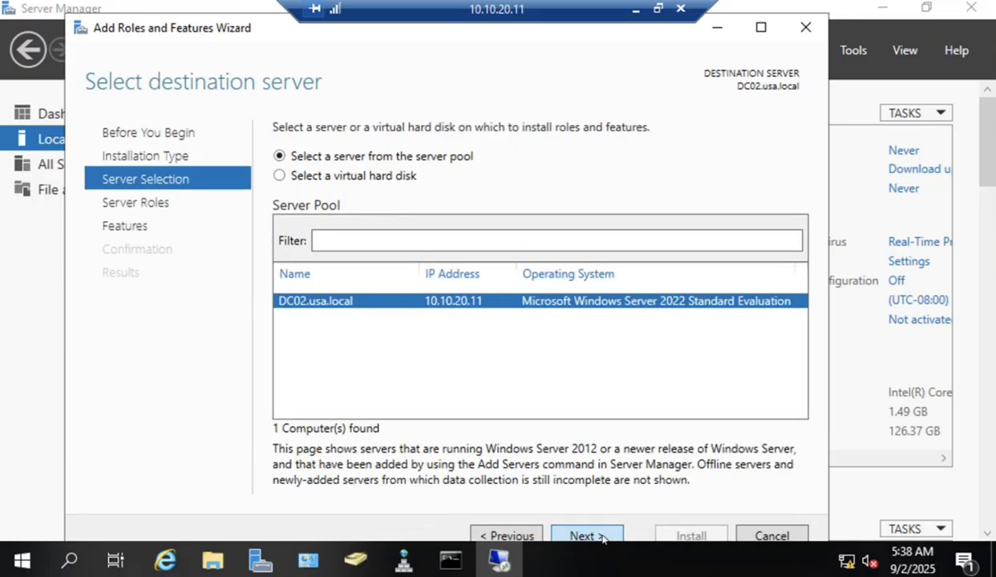
pyautogui.click(604, 537)
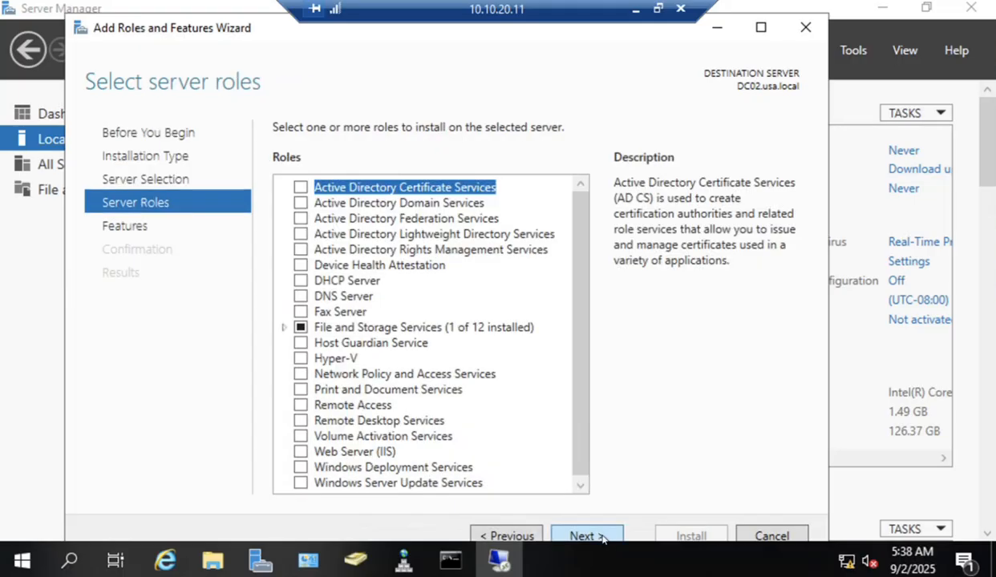
# Select Active Directory Domain Services with its required management features and install them.
pyautogui.click(301, 203)
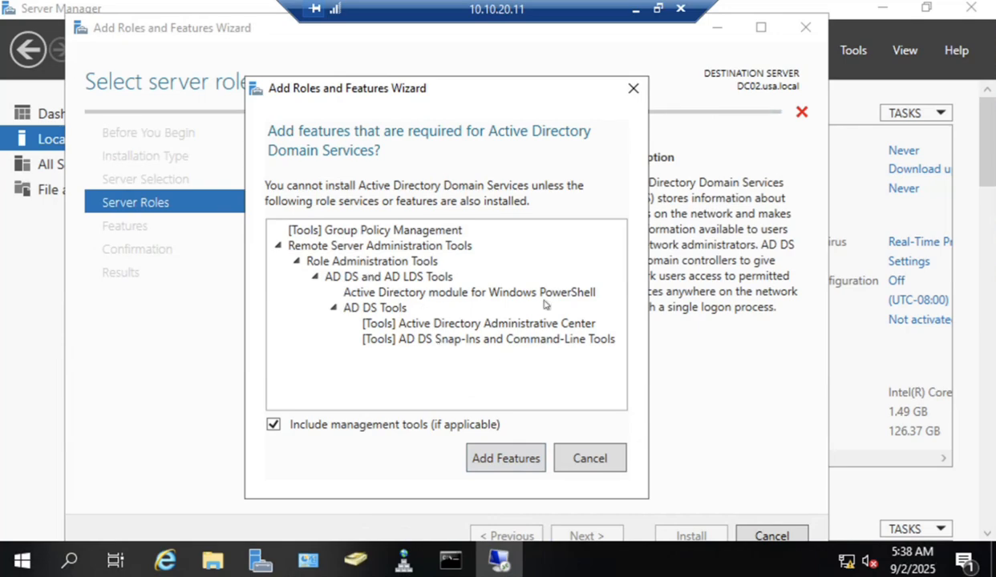
pyautogui.click(505, 459)
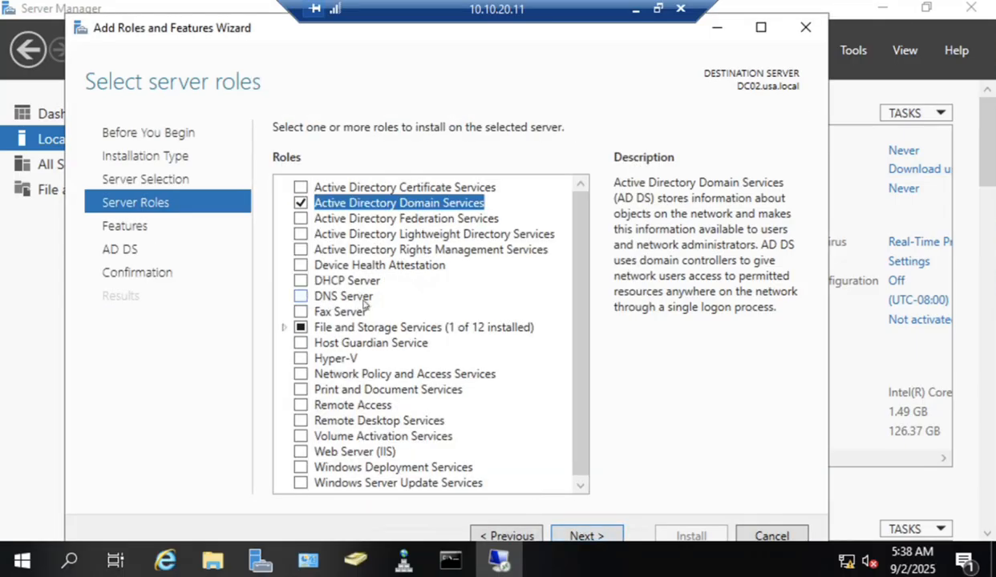
pyautogui.click(609, 539)
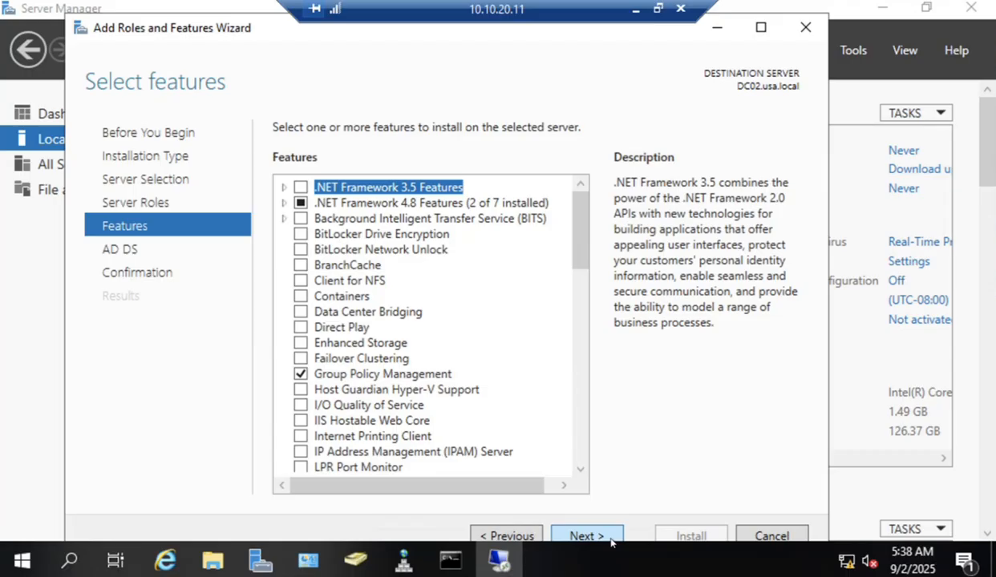
pyautogui.click(610, 539)
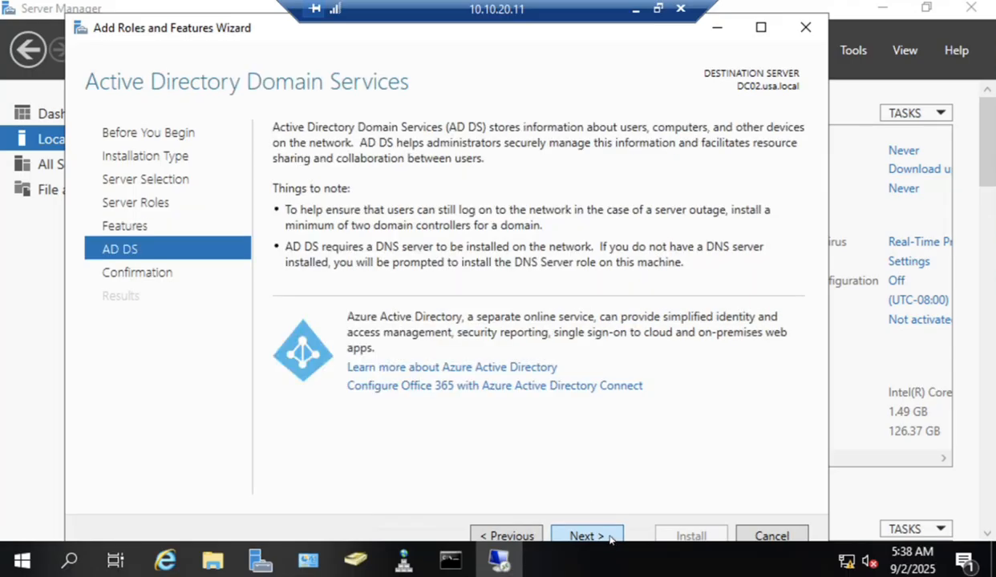
pyautogui.click(610, 539)
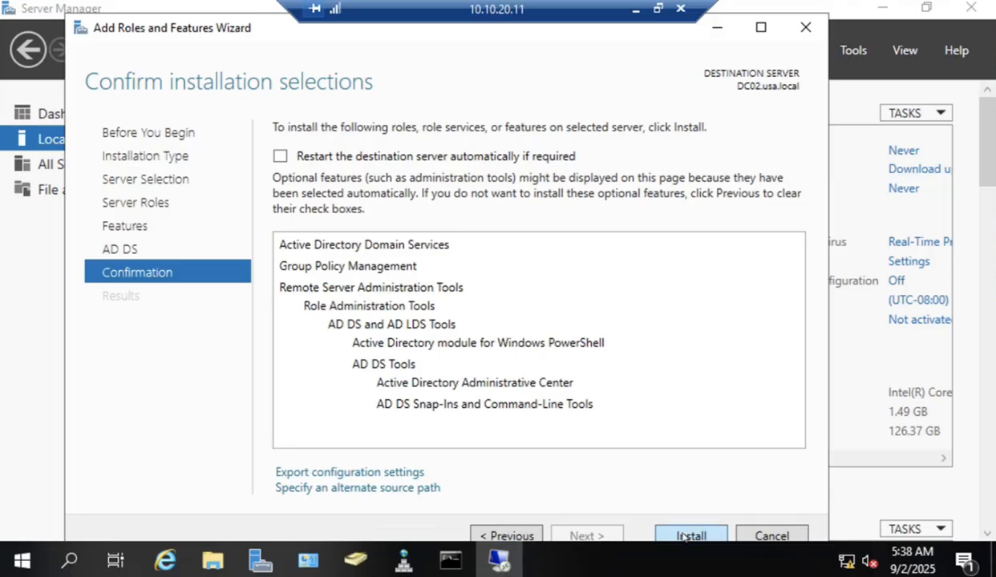
pyautogui.click(682, 537)
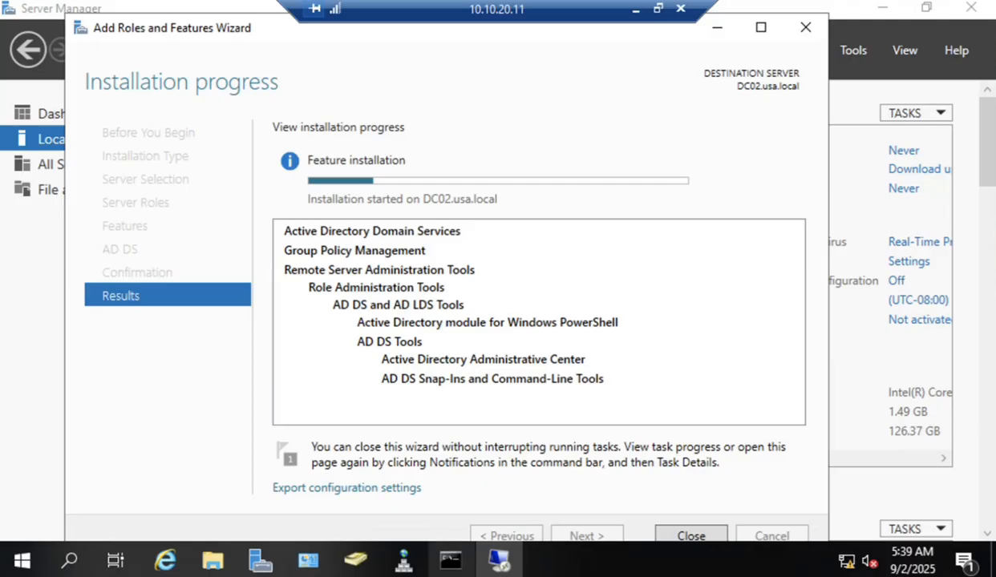
# In ADUC, refresh Computers to show DC02, then view the Domain Controllers OU.
pyautogui.click(355, 561)
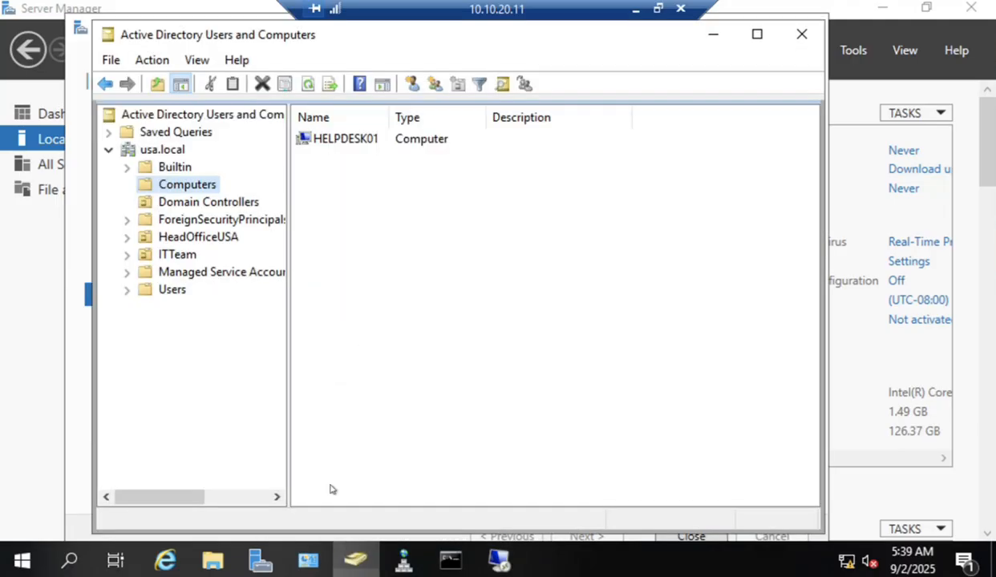
pyautogui.click(351, 174)
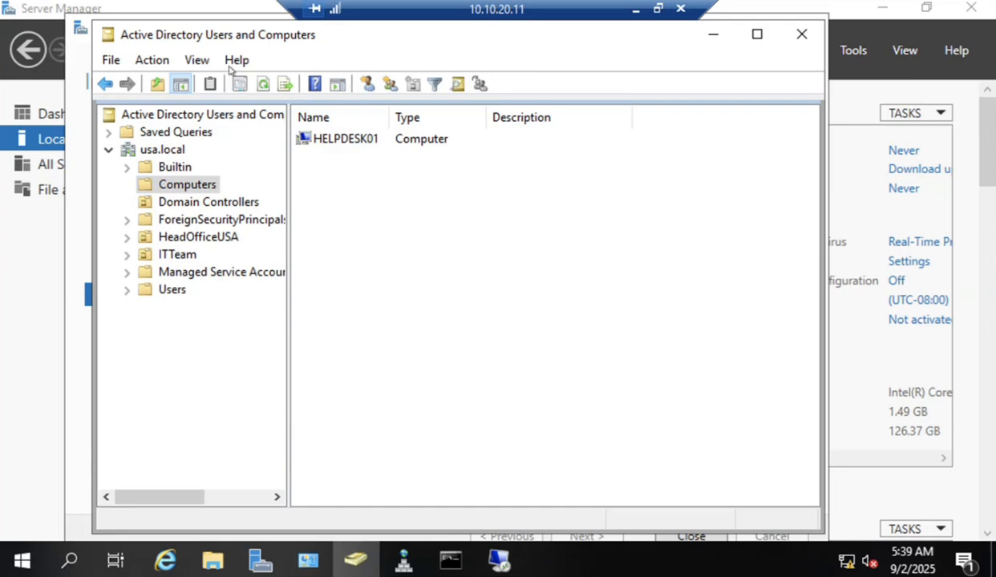
pyautogui.click(261, 89)
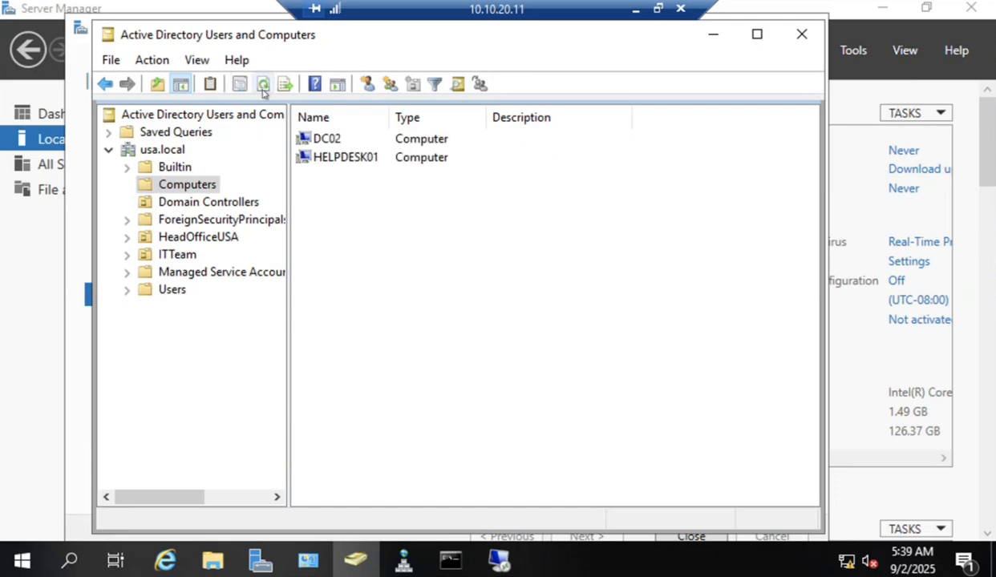
pyautogui.click(335, 144)
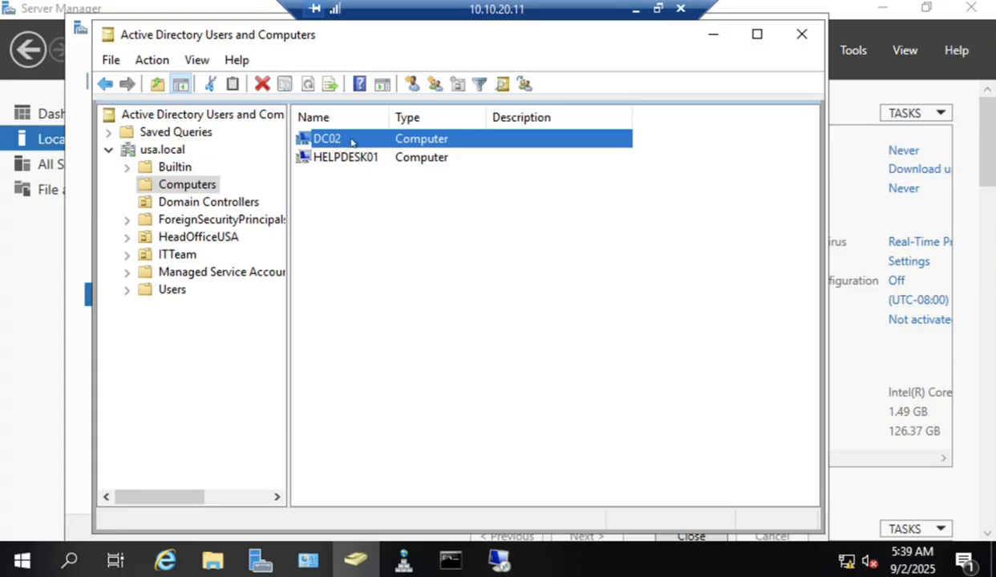
pyautogui.click(241, 203)
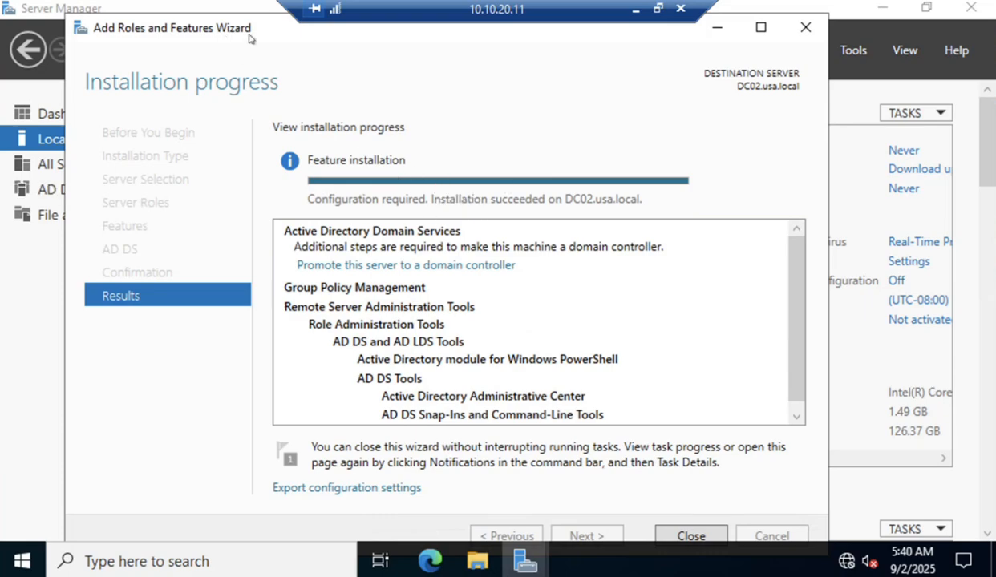
# Launch 'Promote this server to a domain controller', keeping 'Add a domain controller to an existing domain' with usa.local.
pyautogui.moveTo(248, 39); pyautogui.dragTo(383, 41)
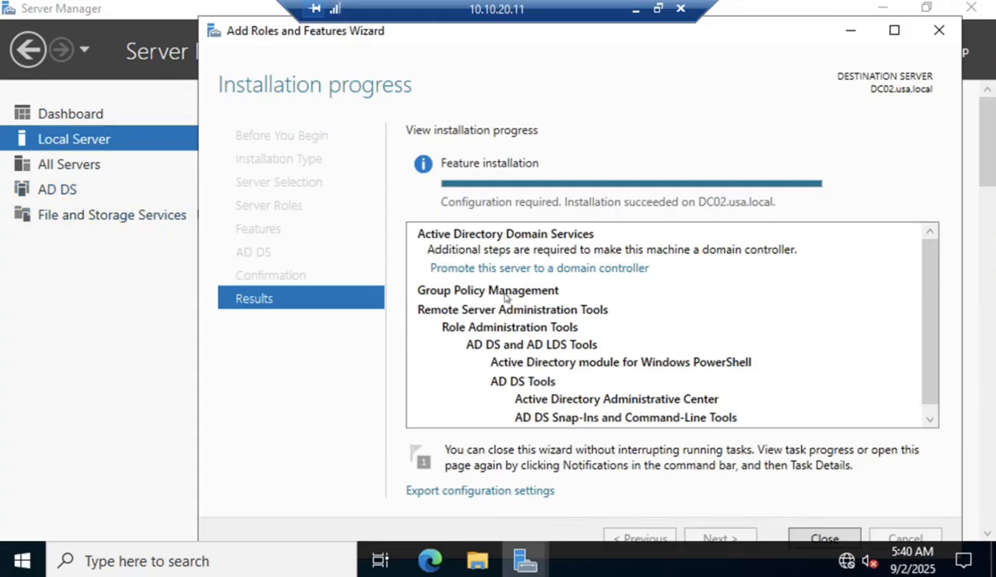
pyautogui.click(558, 269)
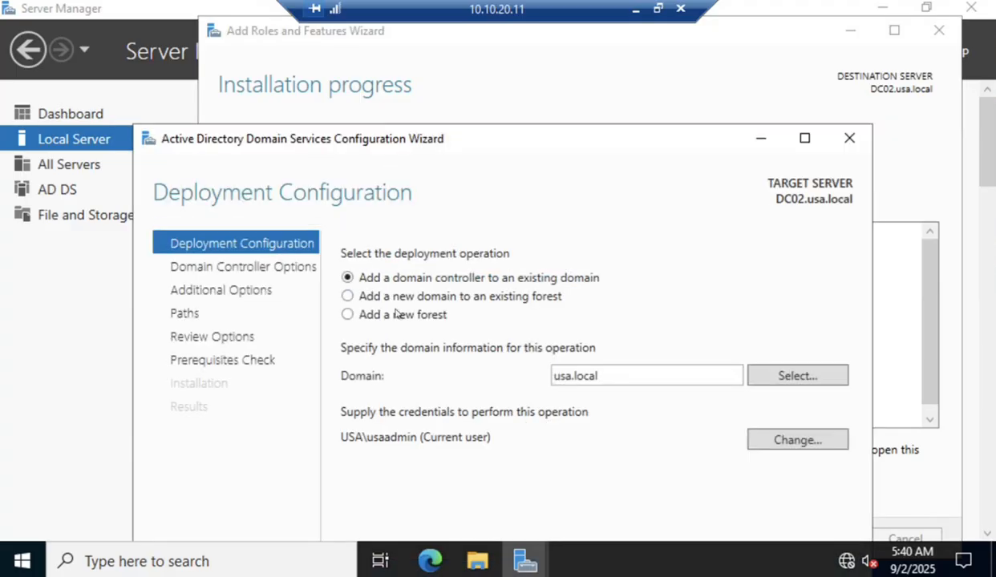
pyautogui.moveTo(445, 148); pyautogui.dragTo(376, 66)
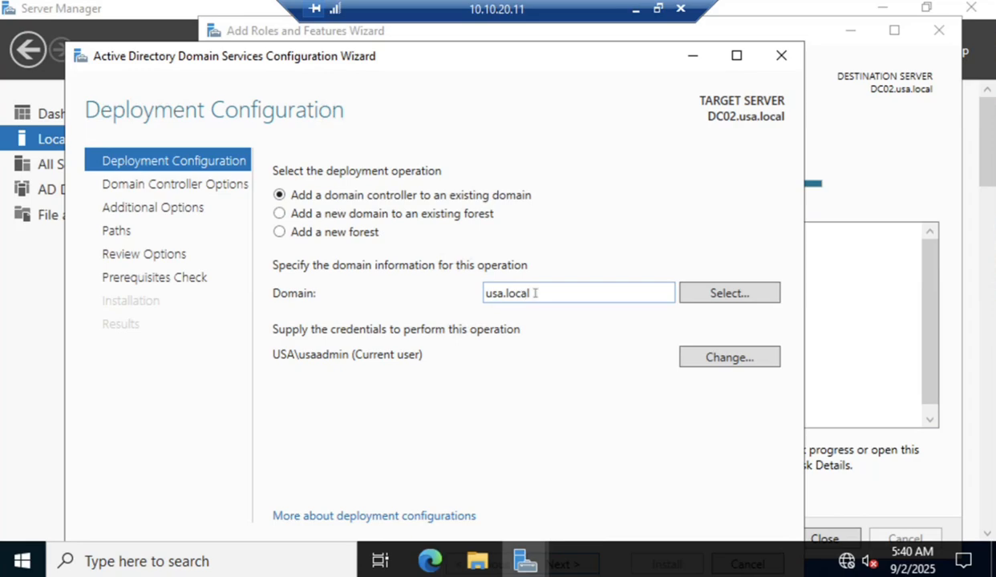
pyautogui.moveTo(535, 293); pyautogui.dragTo(480, 289)
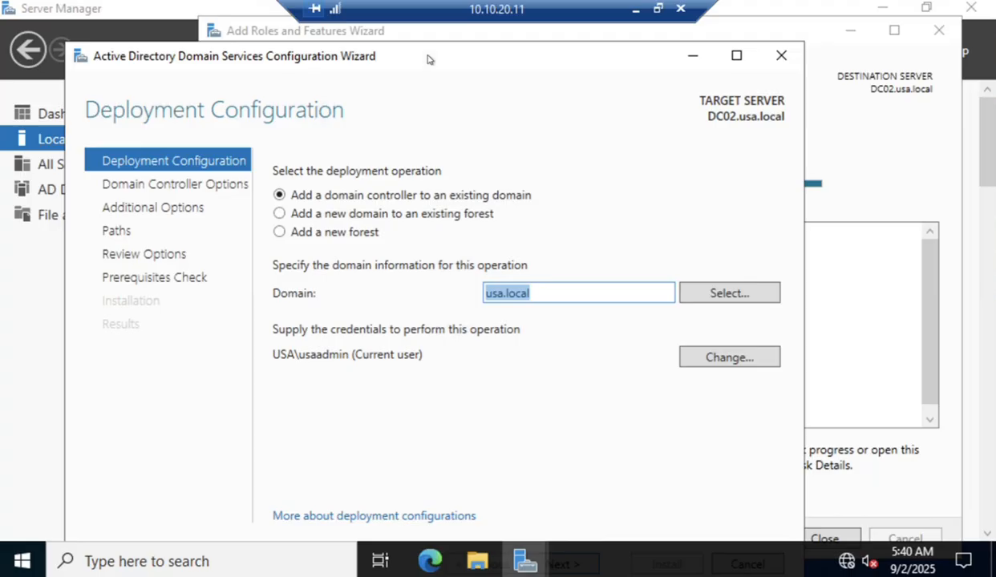
pyautogui.moveTo(427, 58); pyautogui.dragTo(411, 37)
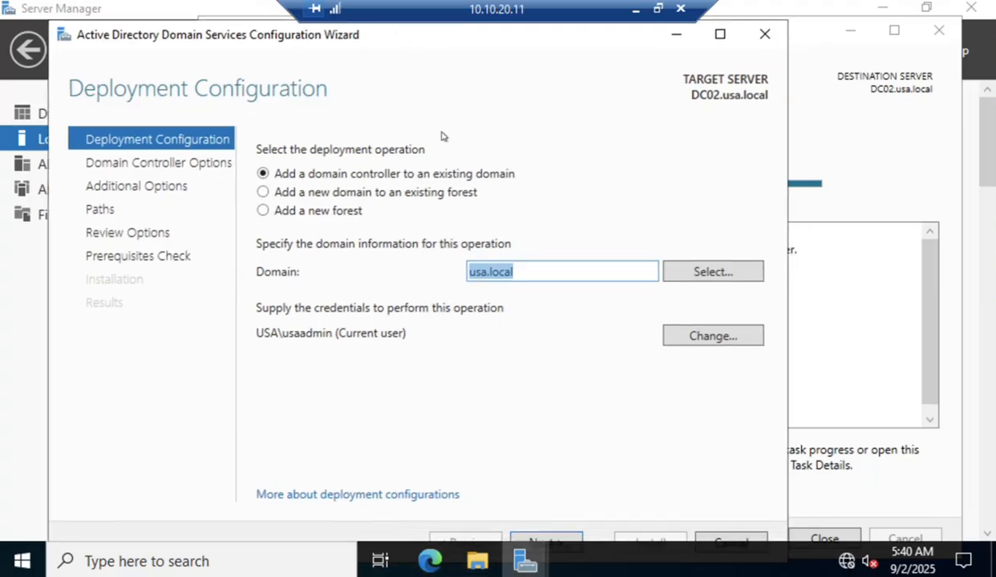
# Keep DNS and Global Catalog with site Default-First-Site-Name, enter and confirm the DSRM password, continue.
pyautogui.click(562, 538)
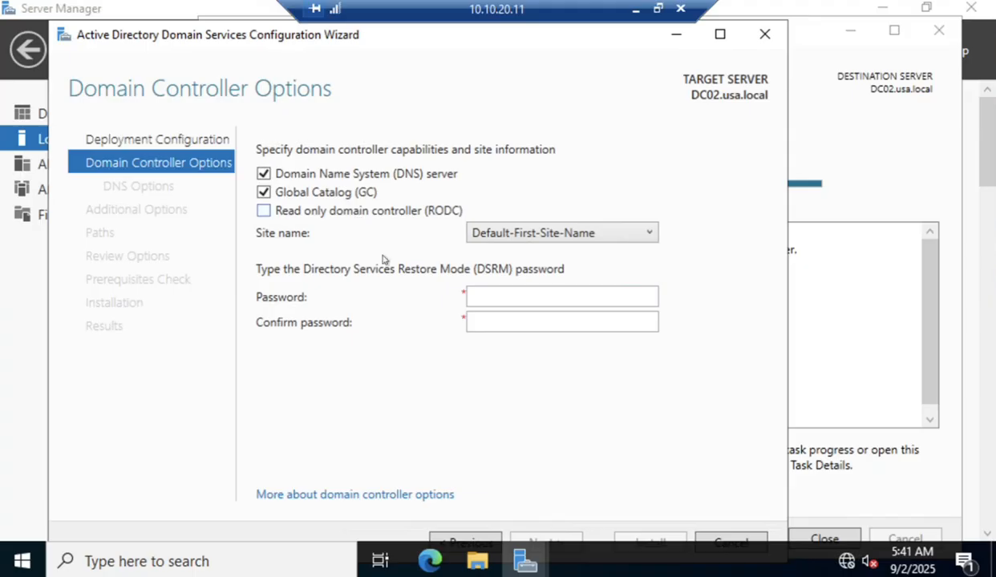
pyautogui.click(553, 232)
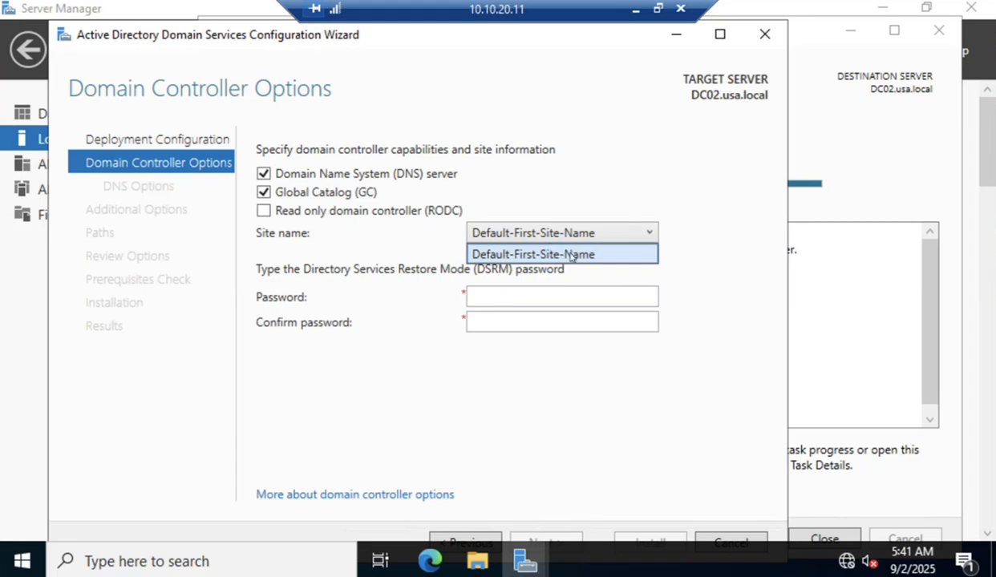
pyautogui.click(693, 254)
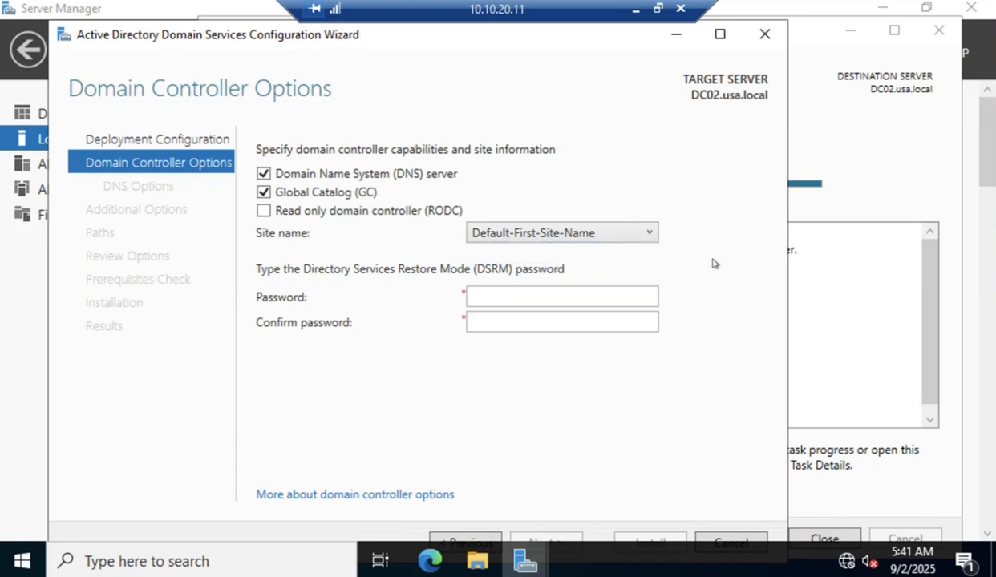
pyautogui.click(513, 294)
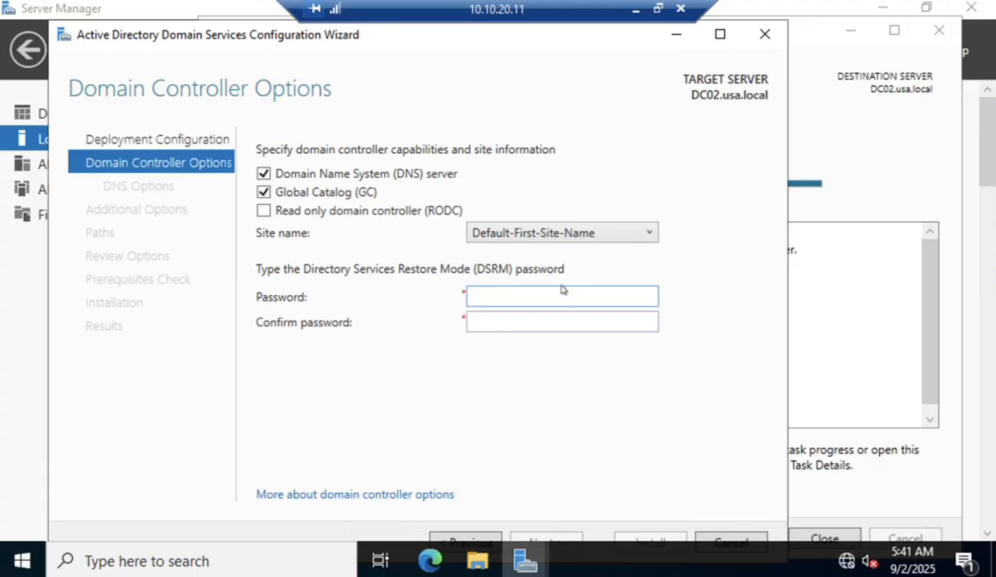
pyautogui.write('P@ssw0rd')
pyautogui.press('Tab')
pyautogui.write('P@ss')
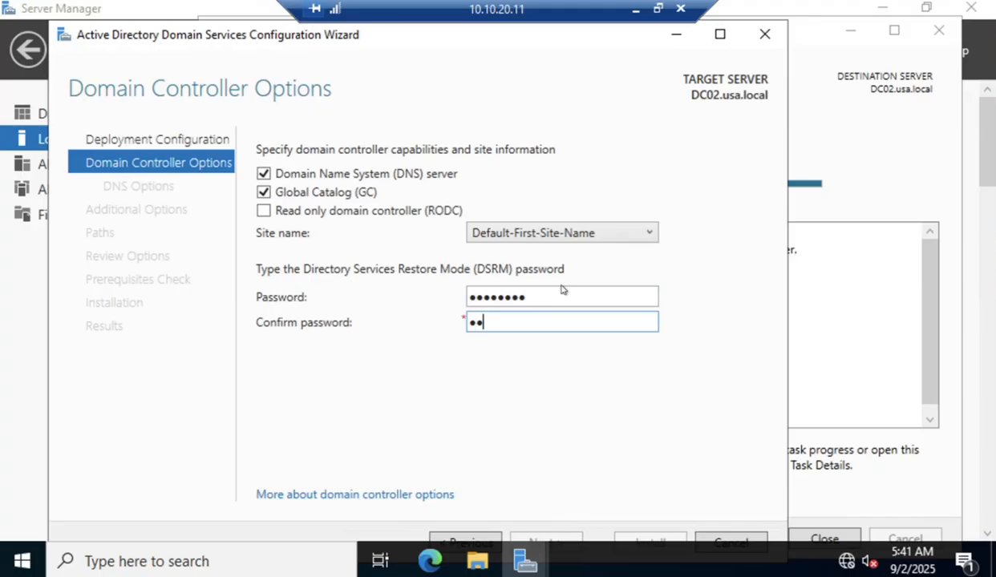
pyautogui.write('w0rd')
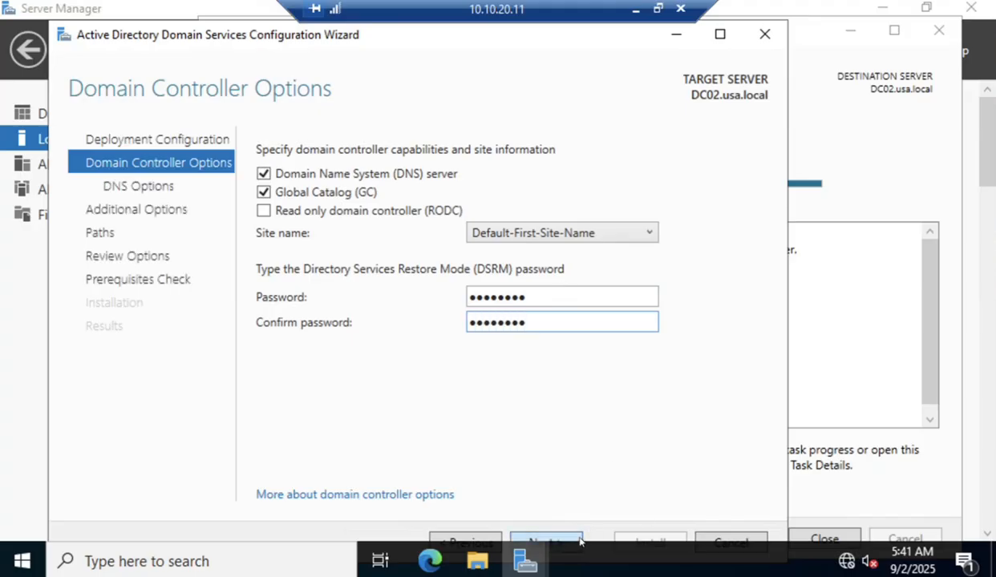
pyautogui.click(547, 542)
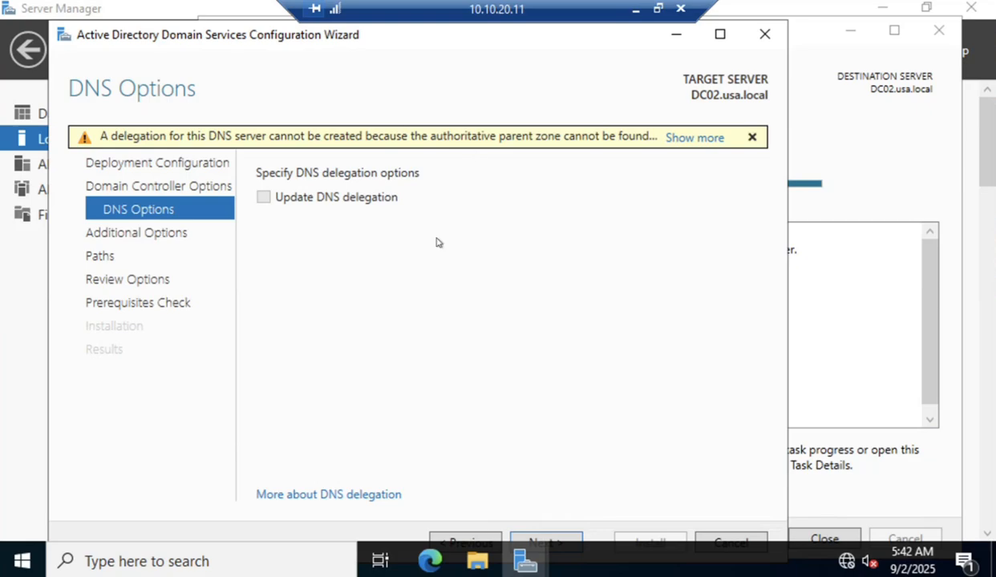
# Continue past DNS Options without creating a DNS delegation to reach Additional Options.
pyautogui.click(545, 541)
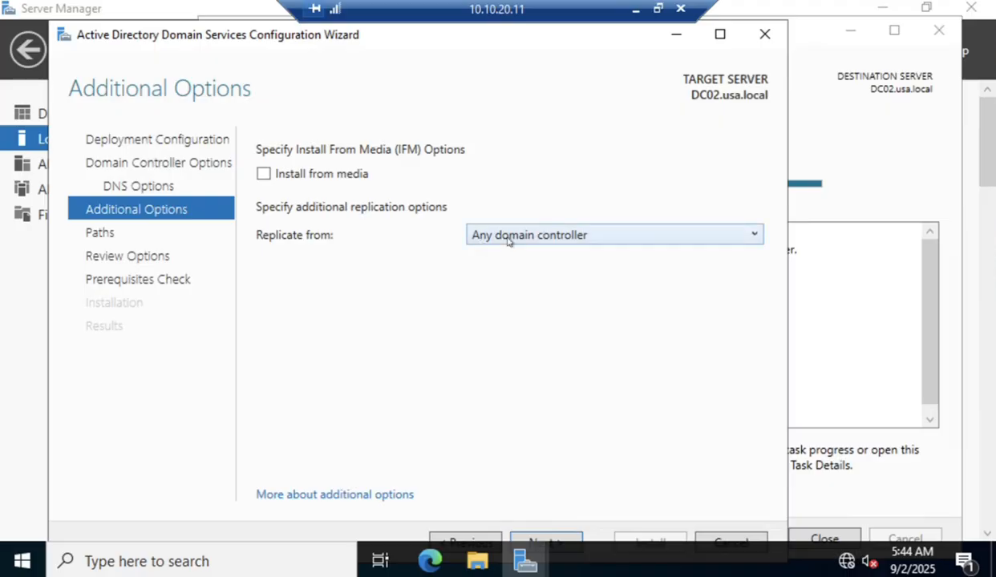
pyautogui.click(536, 237)
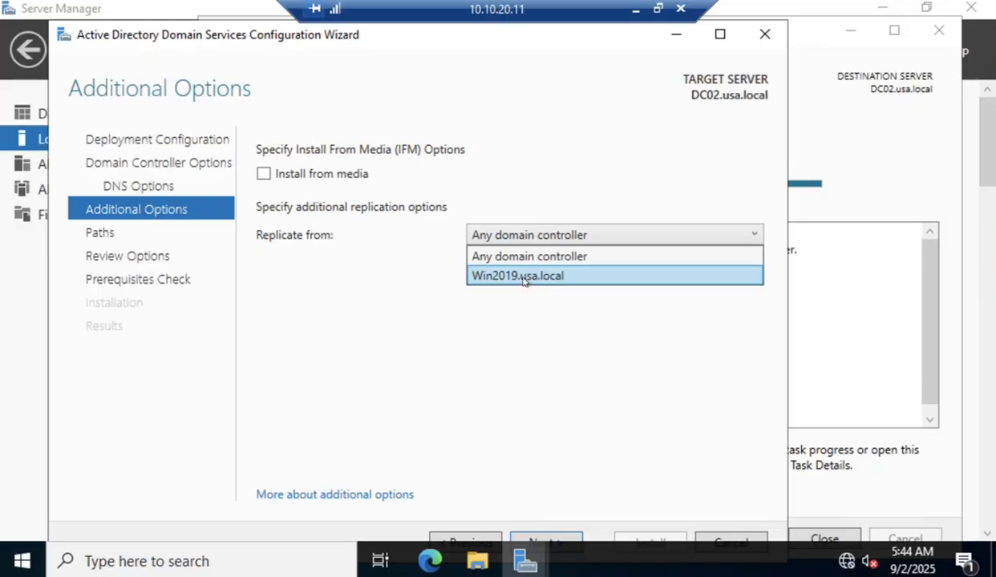
pyautogui.click(497, 393)
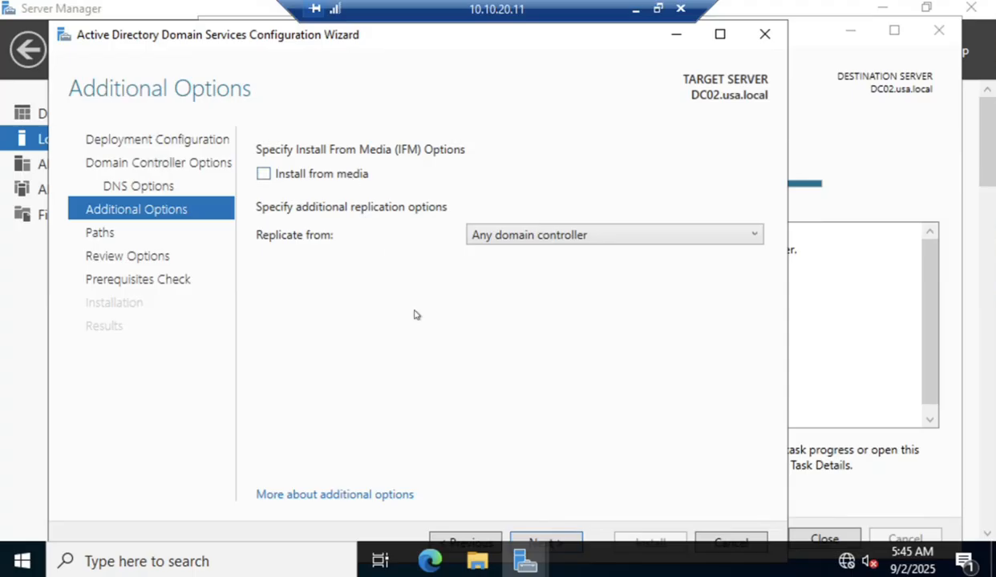
# Keep the default database, log and SYSVOL paths and advance past Review Options to the prerequisites check.
pyautogui.click(546, 542)
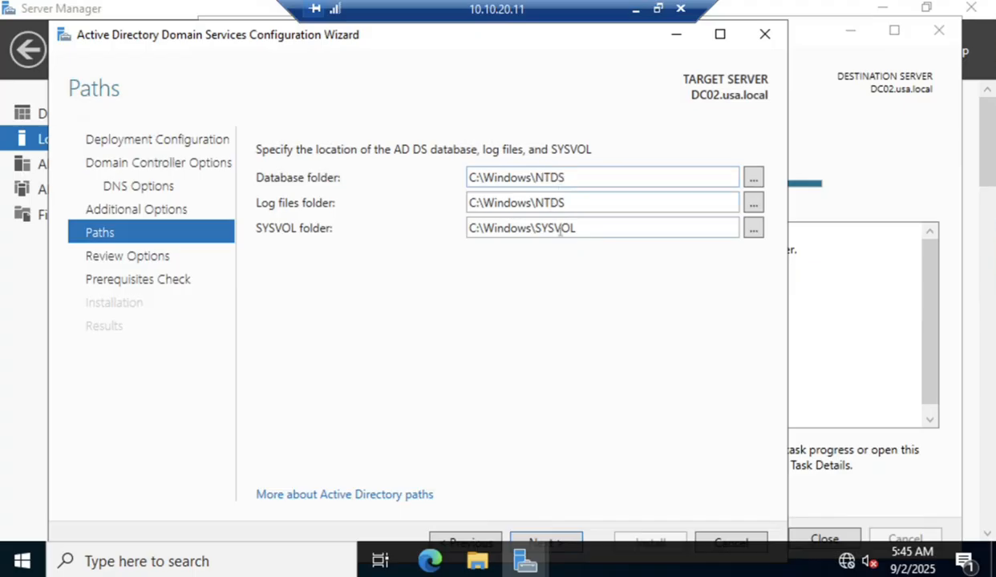
pyautogui.moveTo(469, 229); pyautogui.dragTo(590, 230)
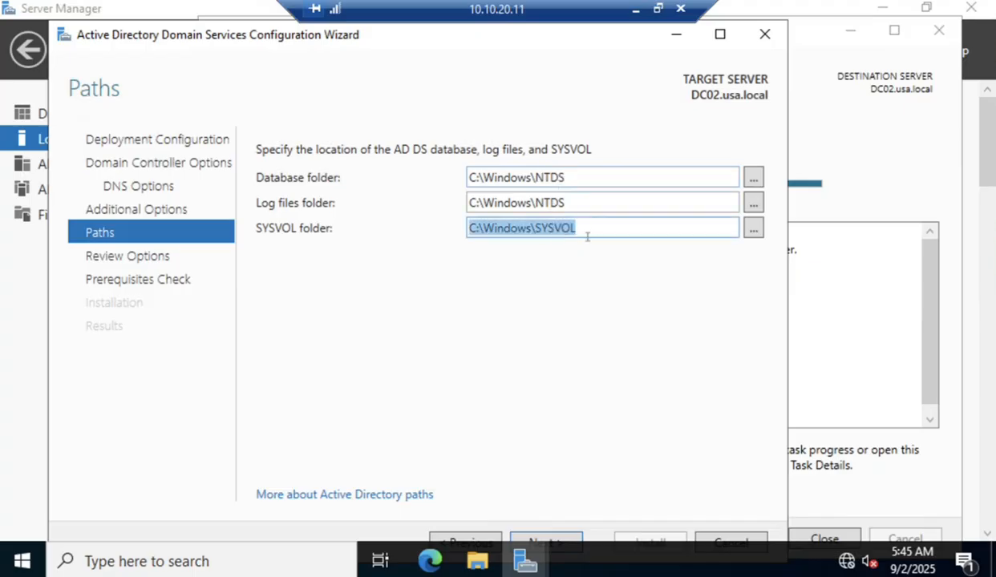
pyautogui.click(555, 544)
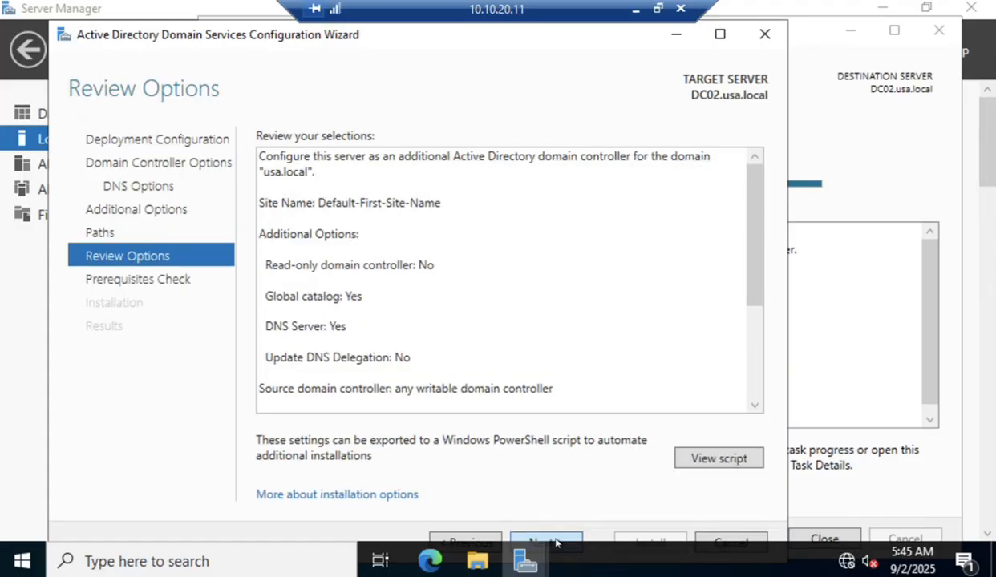
pyautogui.click(555, 544)
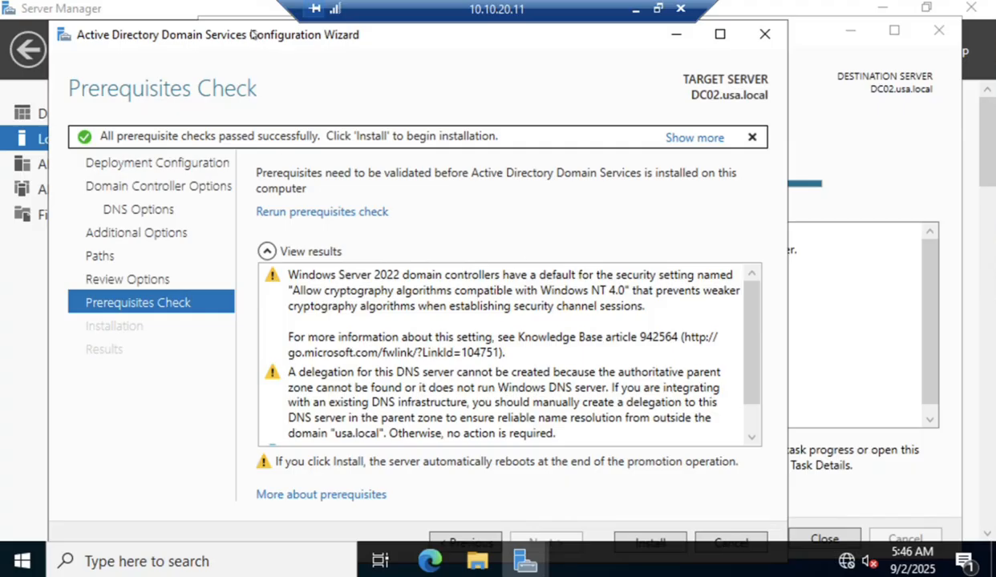
# Nudge the wizard up and start installing DC02 as a domain controller.
pyautogui.moveTo(252, 35); pyautogui.dragTo(249, 25)
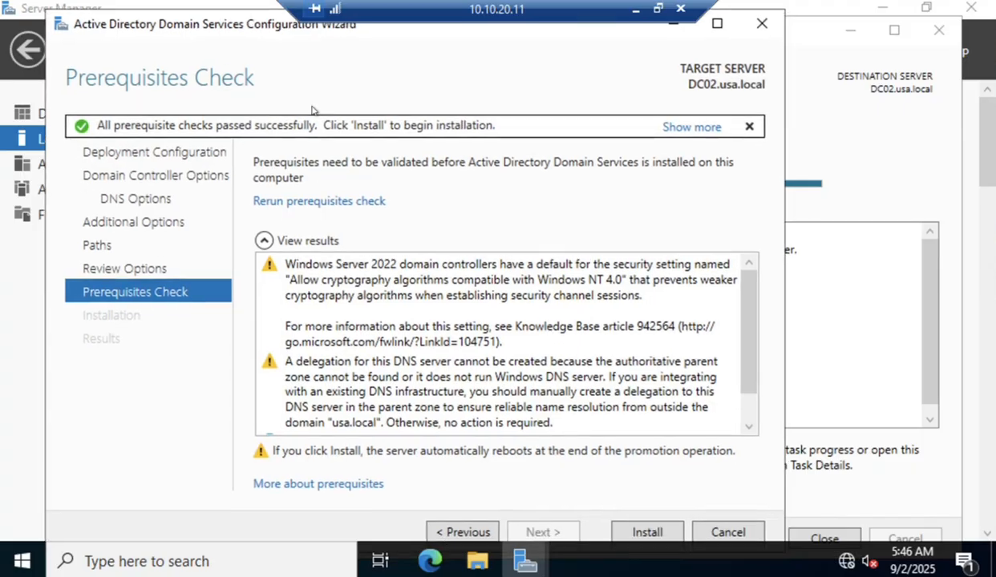
pyautogui.click(646, 533)
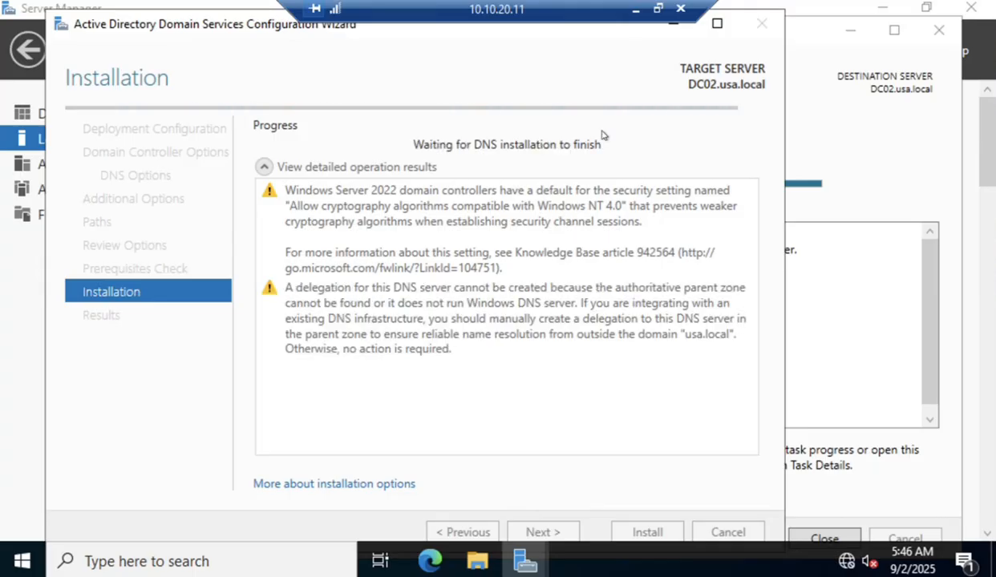
# Refresh the ADUC Domain Controllers list twice, then return to the DC02 remote session.
pyautogui.click(636, 9)
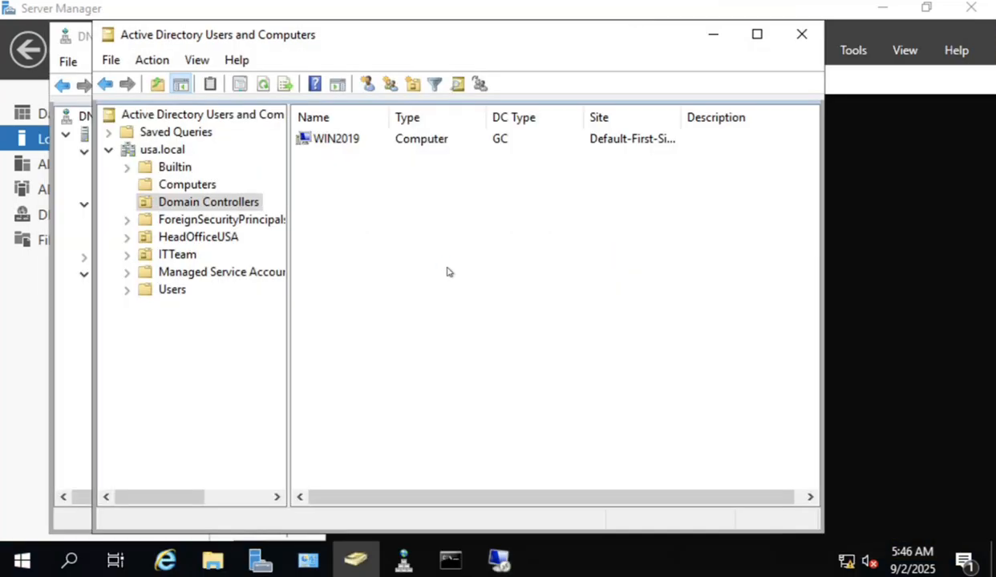
pyautogui.rightClick(447, 246)
pyautogui.click(508, 389)
pyautogui.rightClick(438, 296)
pyautogui.click(509, 380)
pyautogui.click(499, 565)
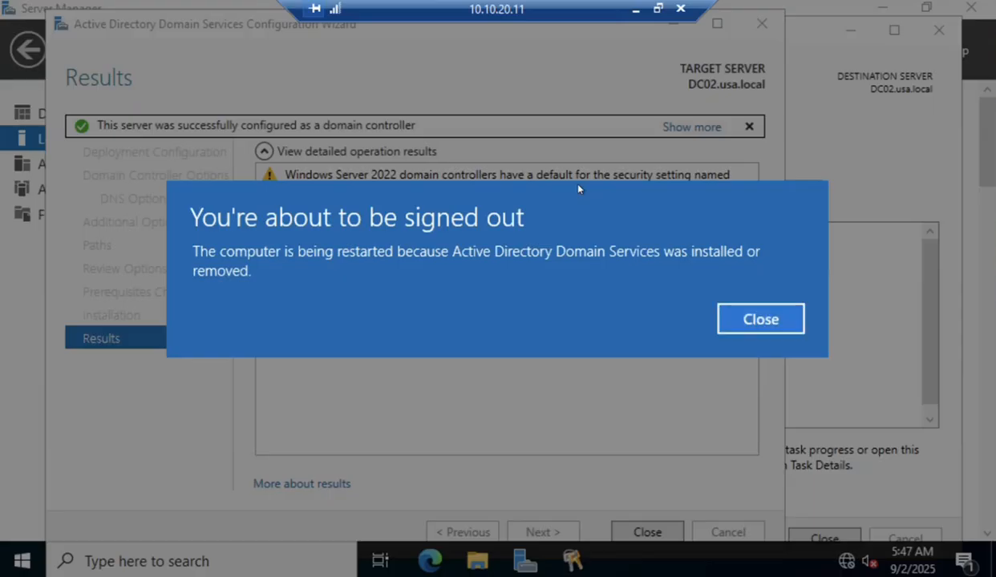
# Dismiss the sign-out notice, close both wizards, acknowledge the ended session, and minimize Remote Desktop.
pyautogui.click(762, 319)
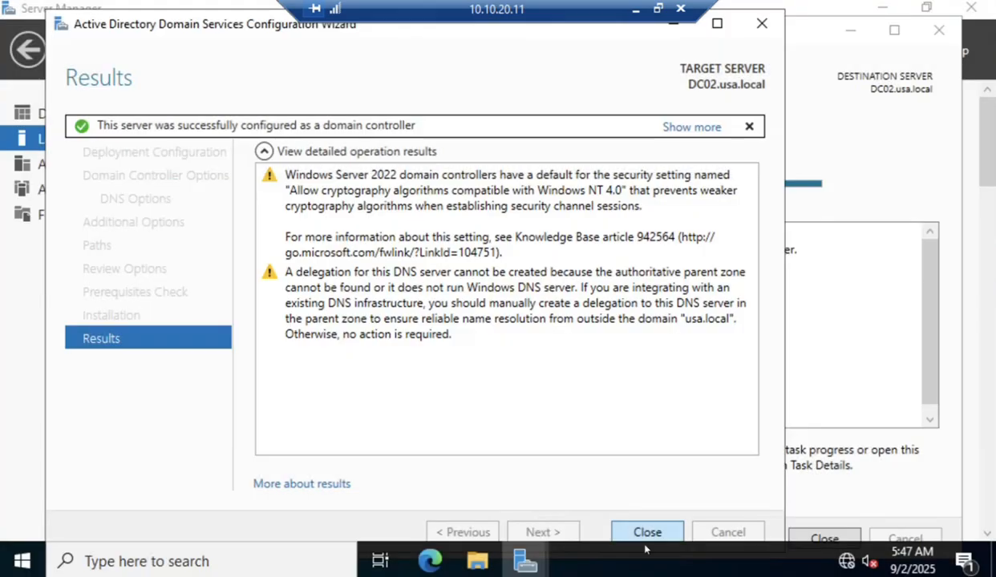
pyautogui.click(648, 535)
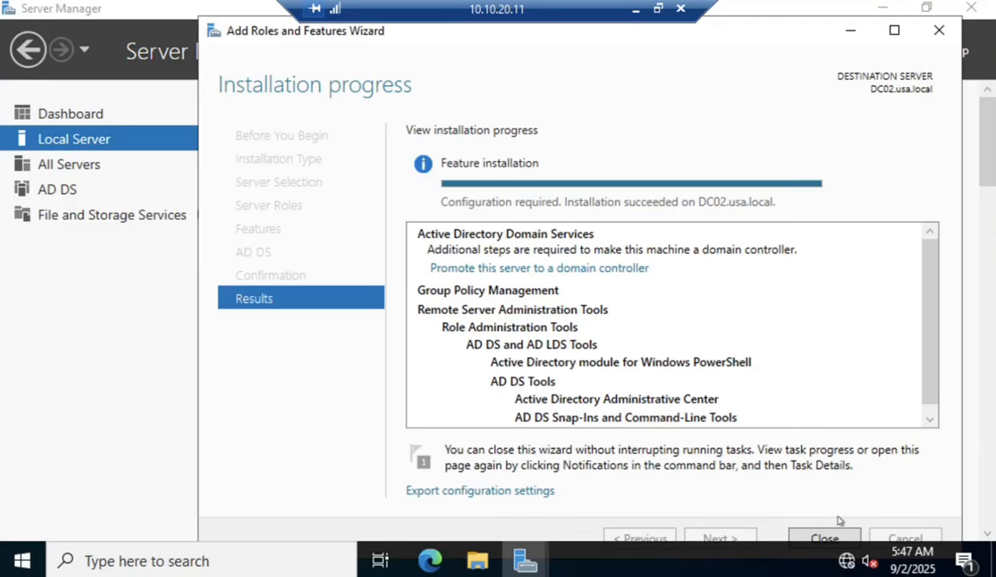
pyautogui.click(847, 541)
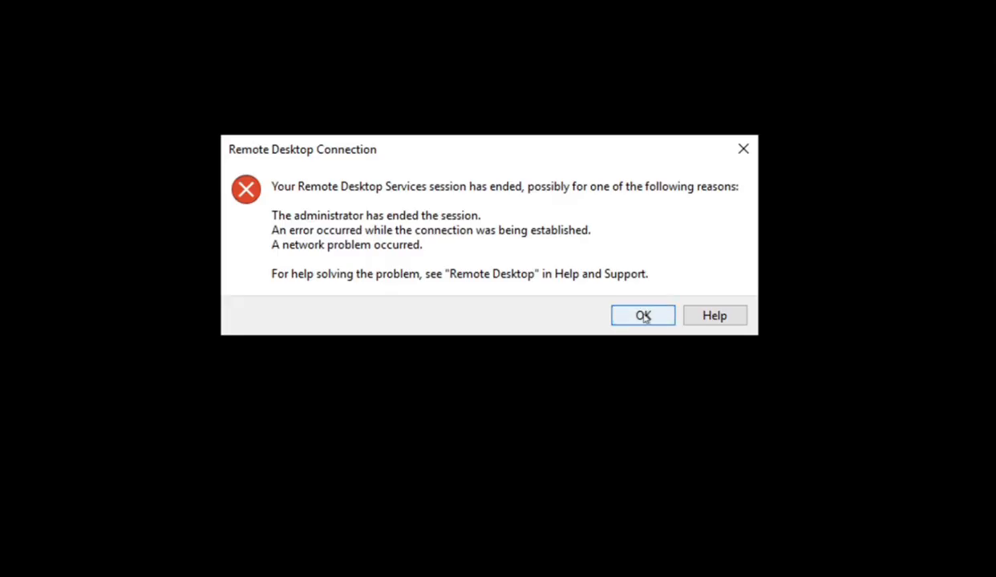
pyautogui.click(643, 315)
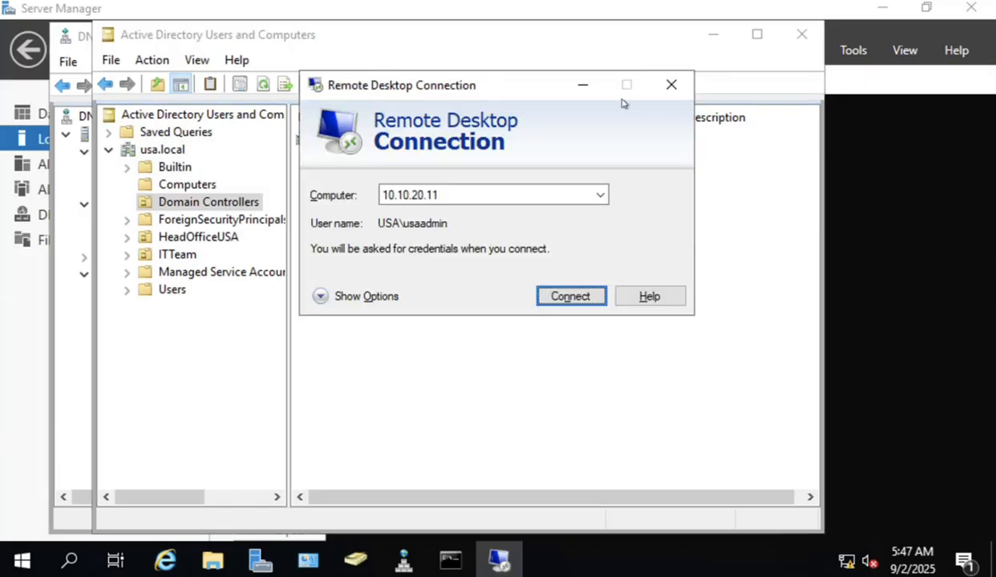
pyautogui.click(582, 84)
# Refresh Domain Controllers to show DC02 beside WIN2019, and refresh Computers to confirm DC02 is gone.
pyautogui.rightClick(453, 277)
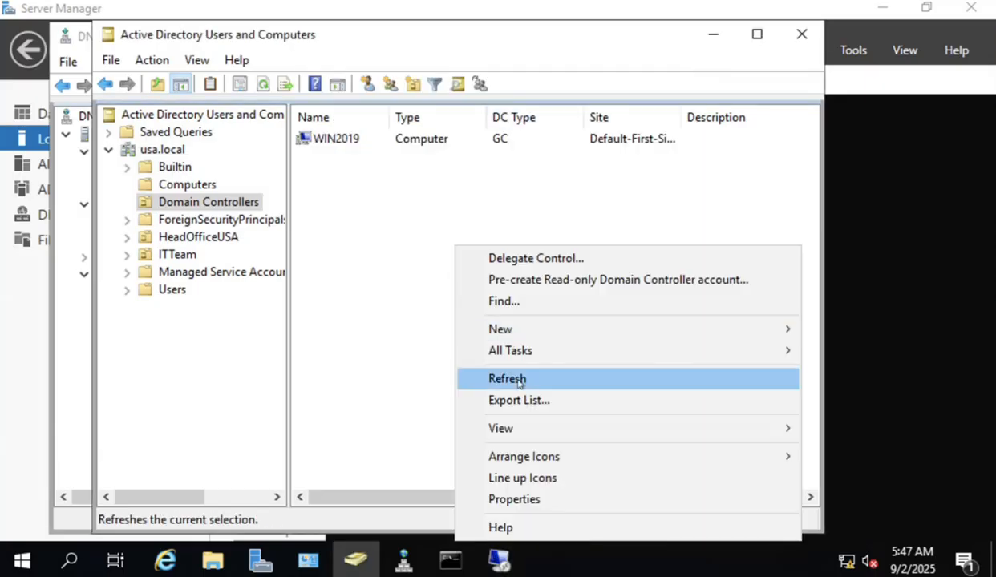
pyautogui.click(506, 375)
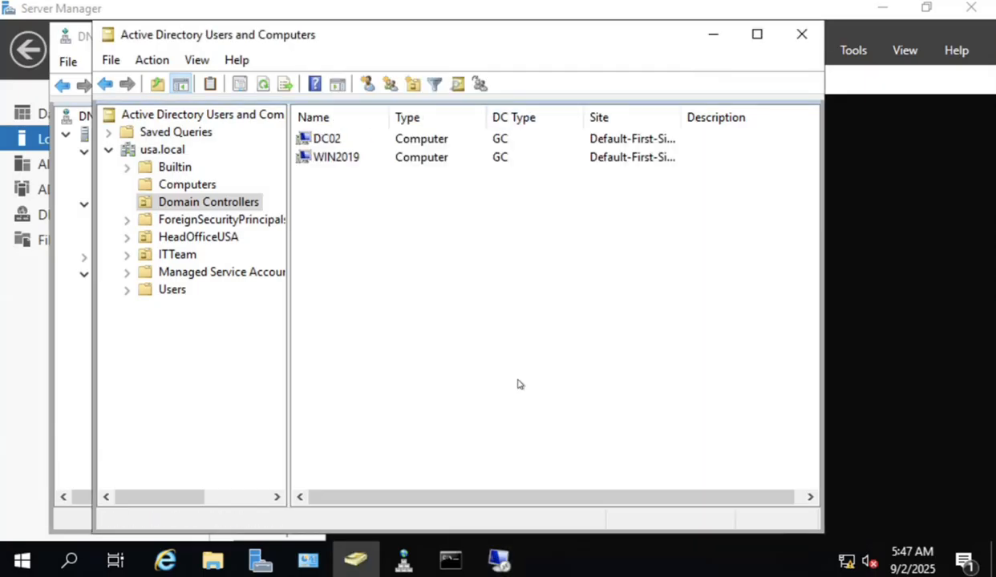
pyautogui.click(333, 142)
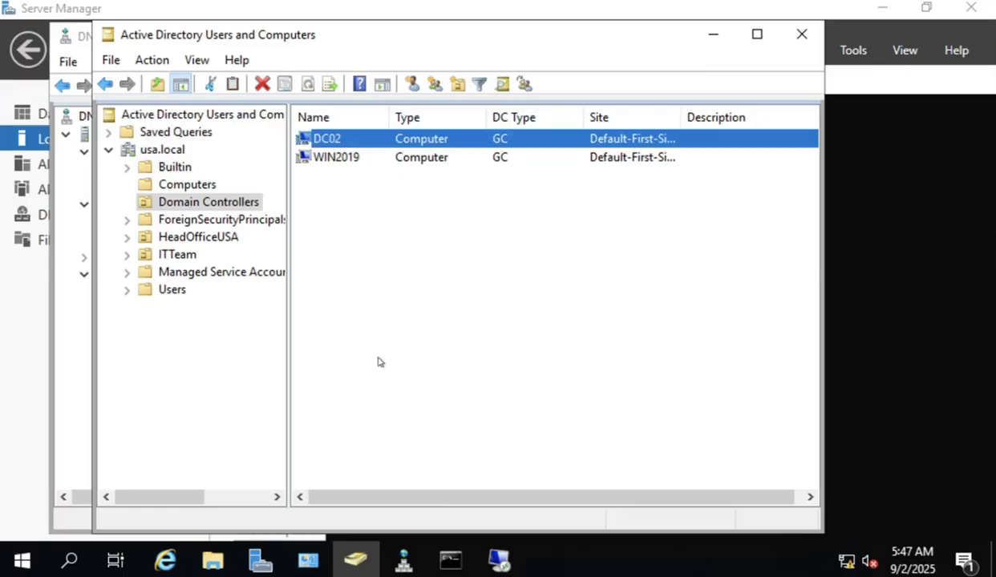
pyautogui.click(183, 186)
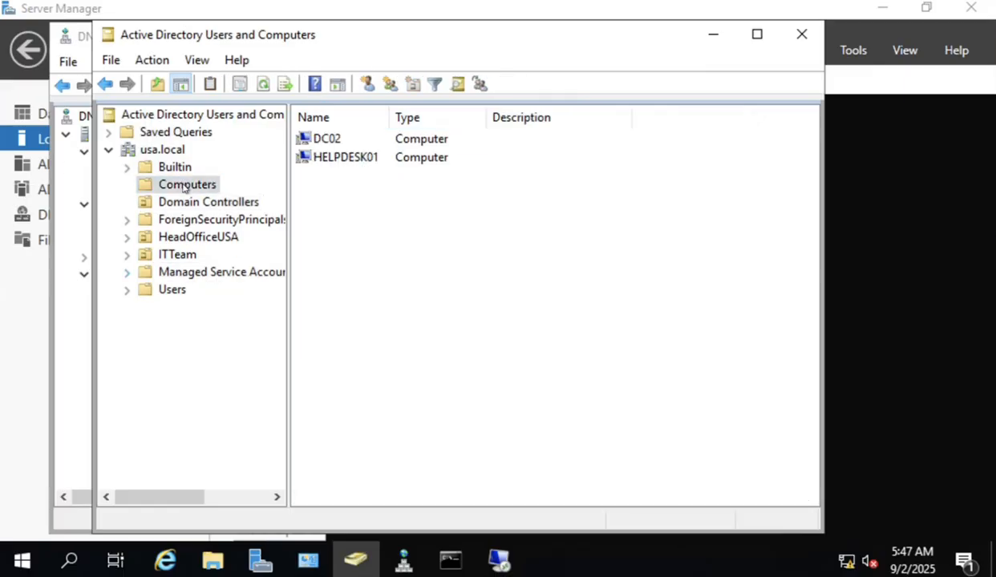
pyautogui.rightClick(372, 236)
pyautogui.click(422, 345)
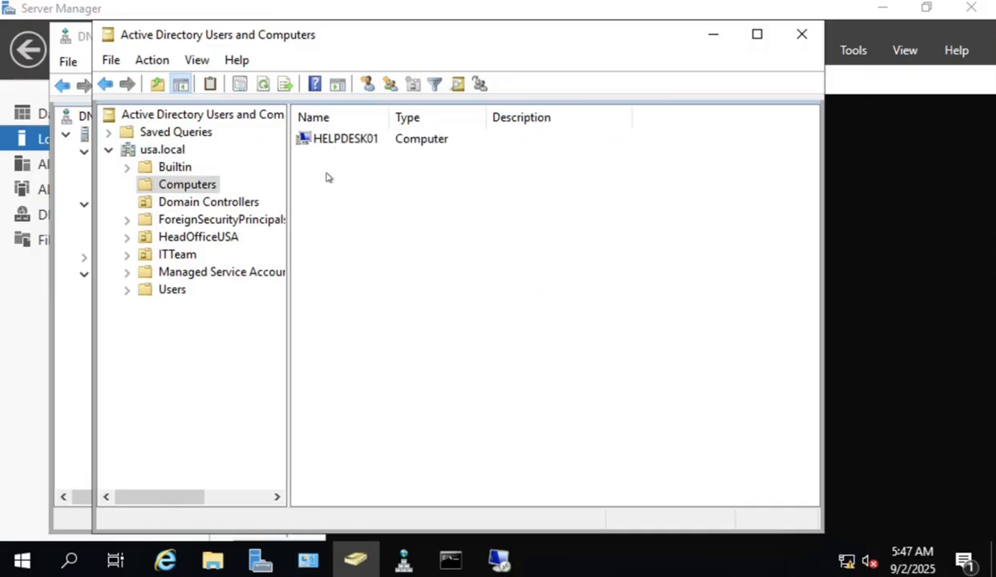
pyautogui.click(194, 202)
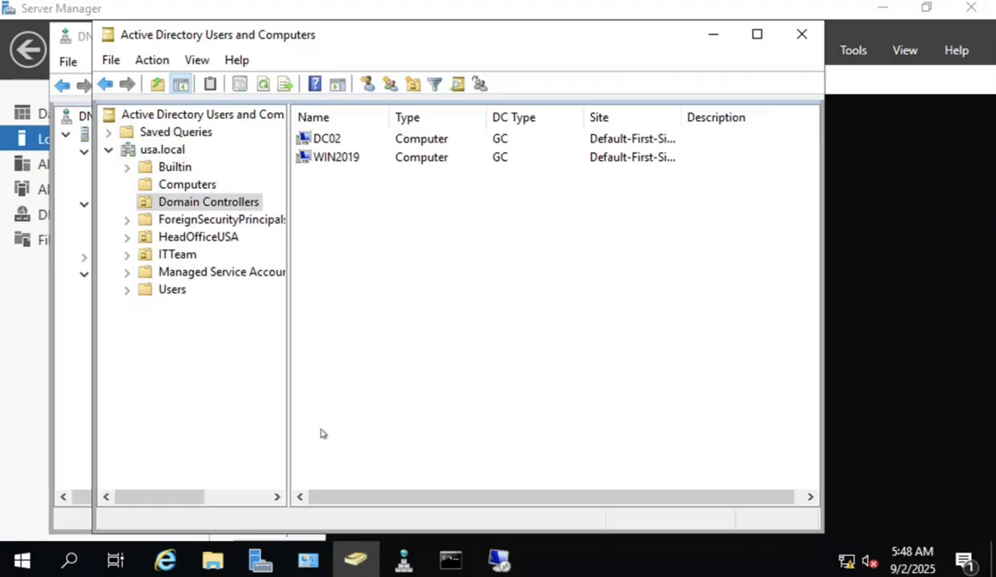
# Browse in File Explorer to C:\Windows\NTDS to view ntds.dit and its log files.
pyautogui.click(215, 561)
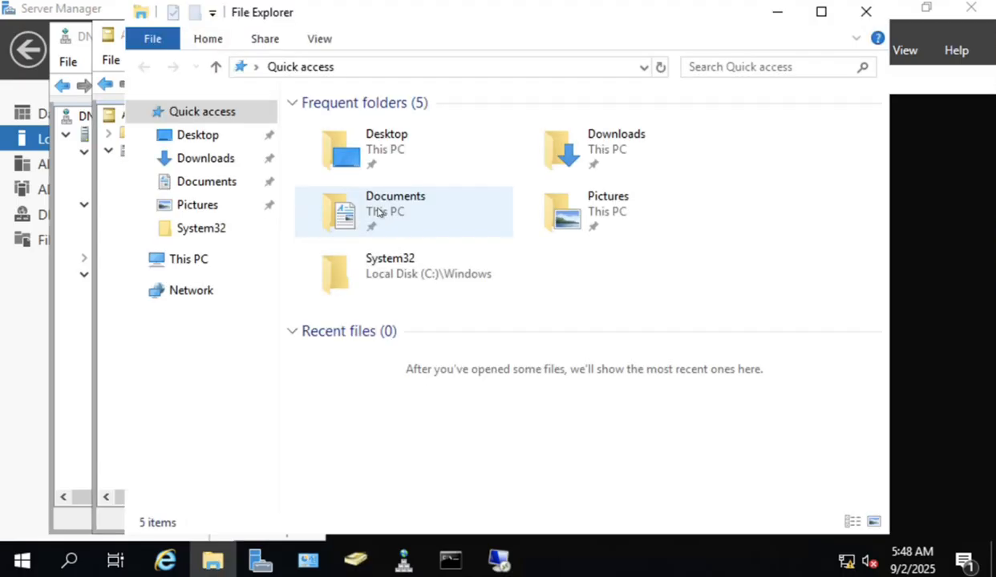
pyautogui.click(190, 263)
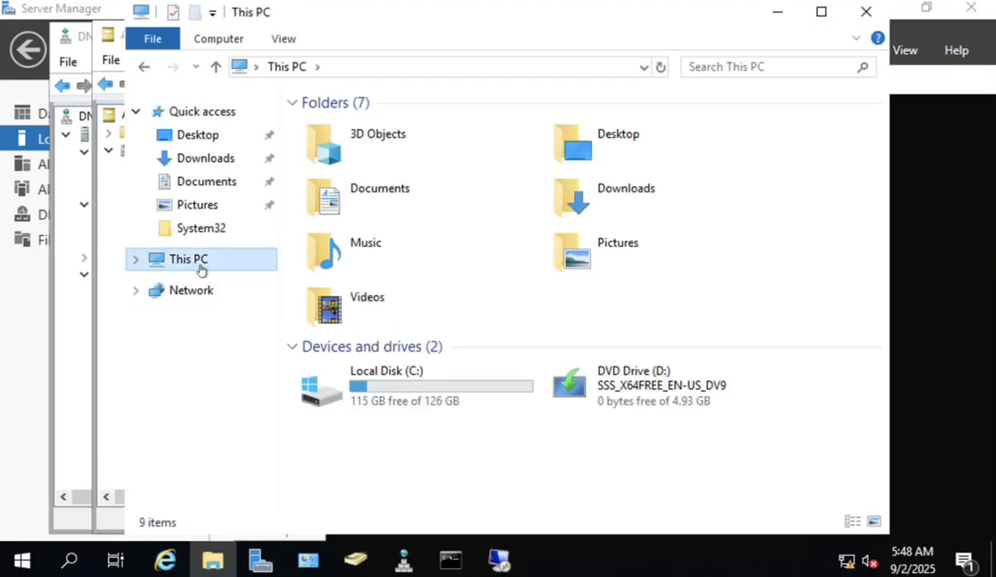
pyautogui.doubleClick(433, 393)
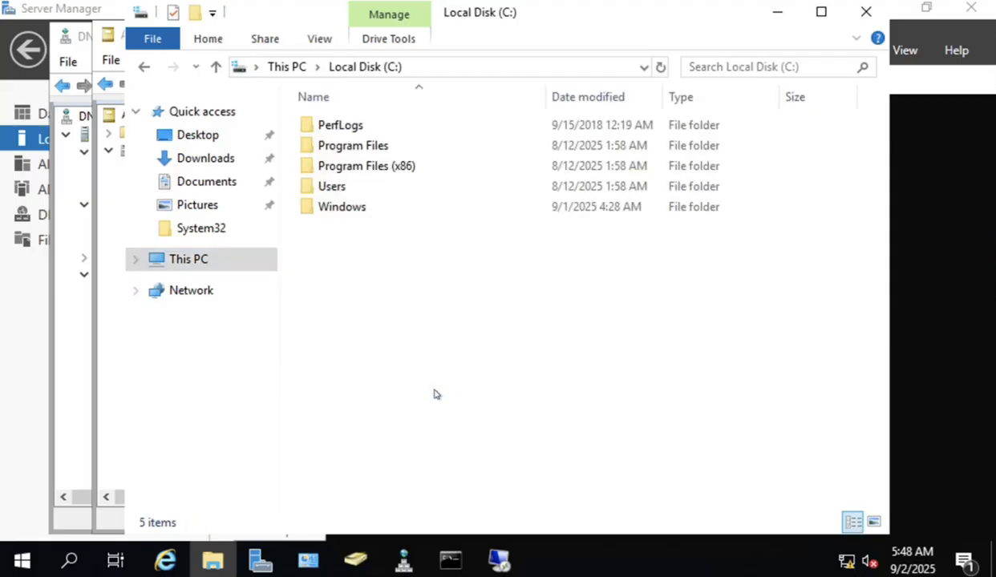
pyautogui.doubleClick(359, 208)
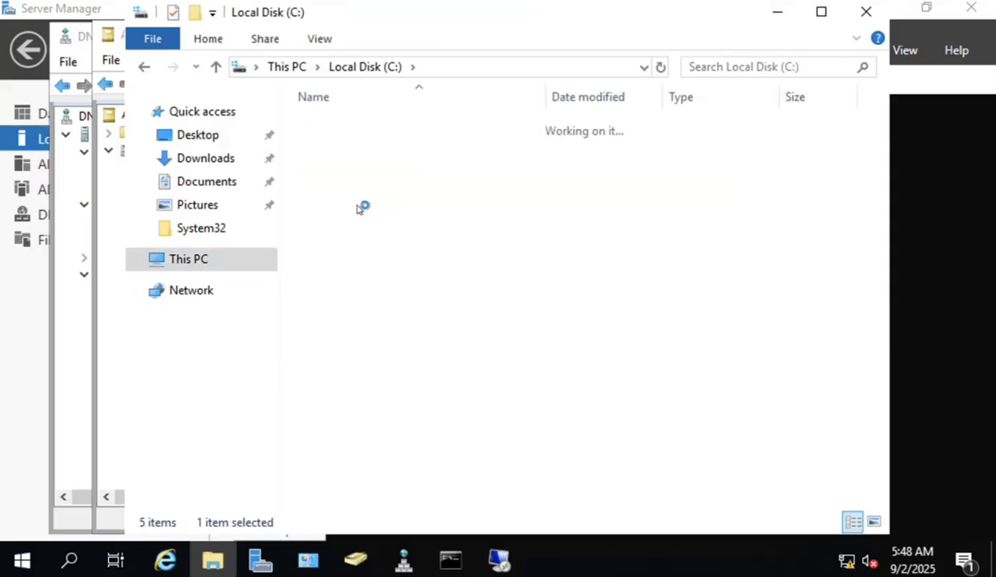
pyautogui.click(376, 330)
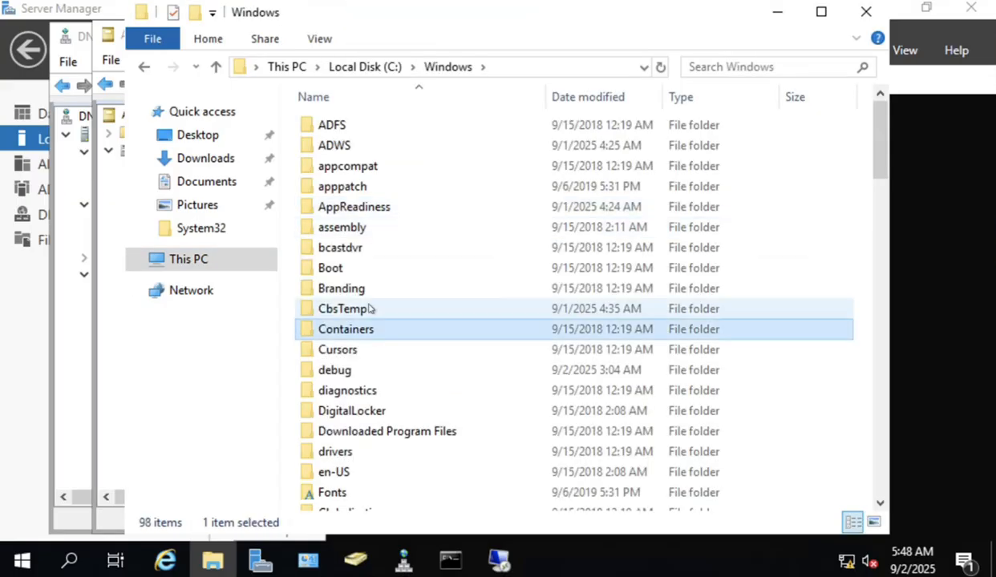
pyautogui.write('ntds')
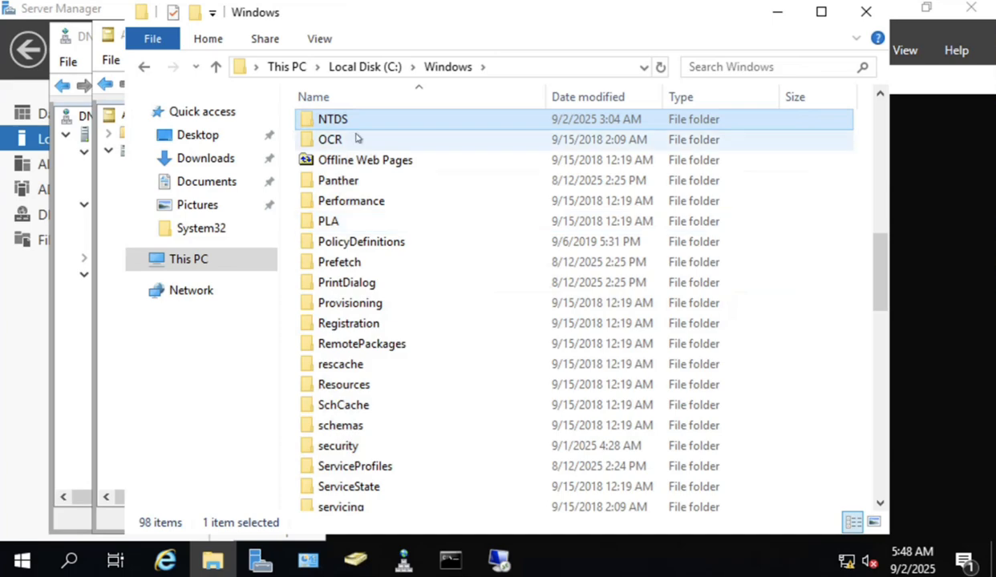
pyautogui.doubleClick(341, 120)
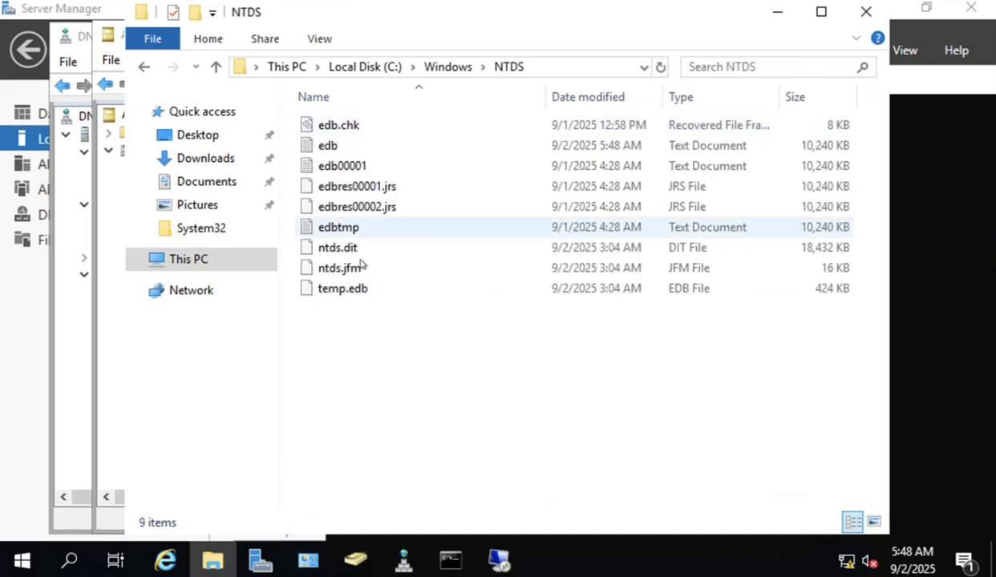
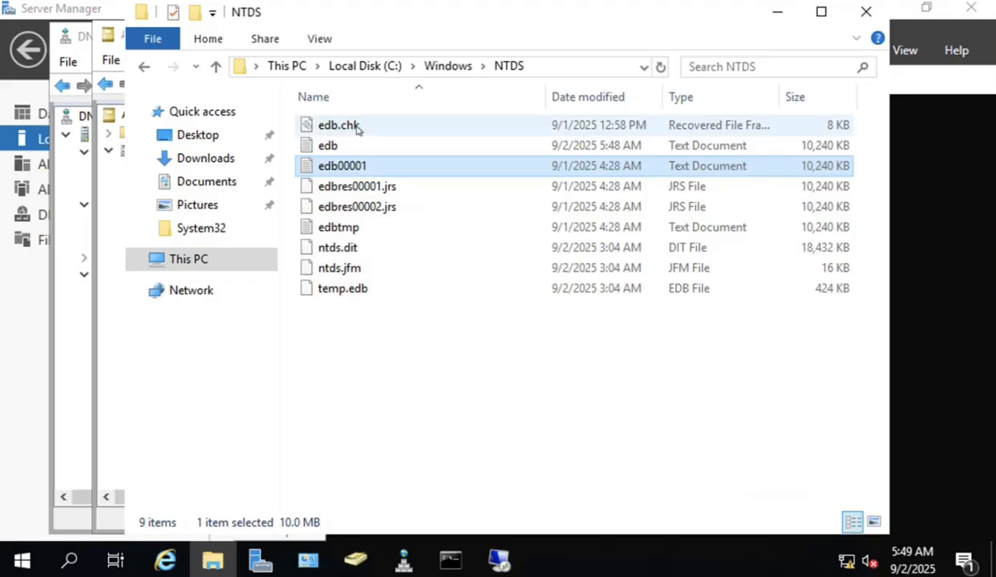
pyautogui.click(357, 126)
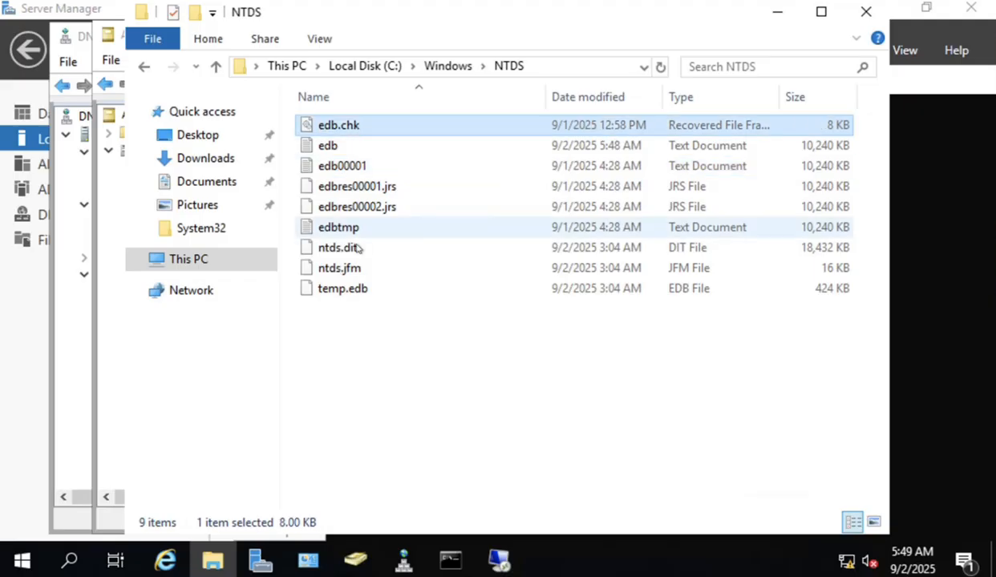
pyautogui.click(371, 294)
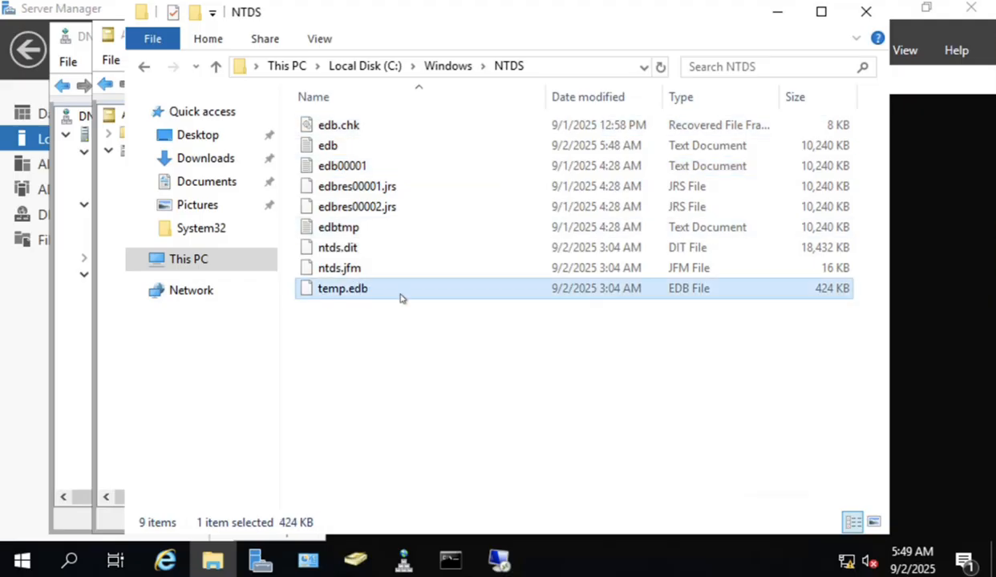
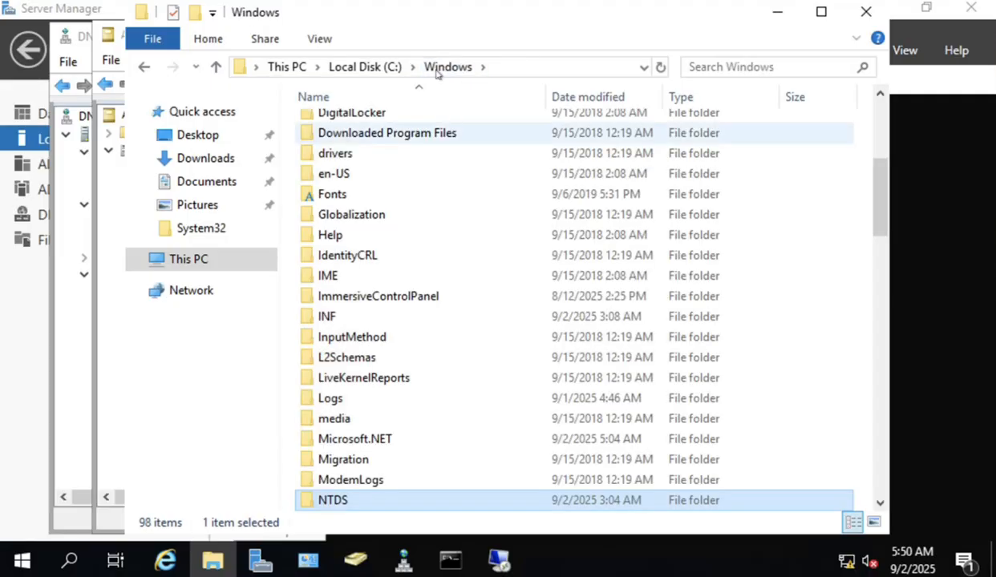
# Browse into SYSVOL\domain\Policies and box-select the three GUID-named Group Policy folders.
pyautogui.click(377, 377)
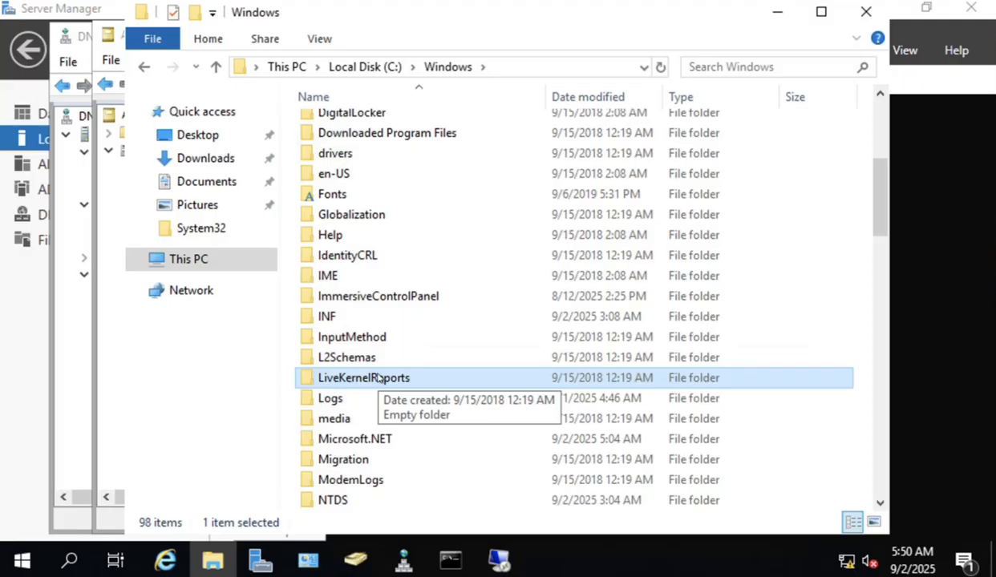
pyautogui.scroll(-11, 377, 378)
pyautogui.click(379, 384)
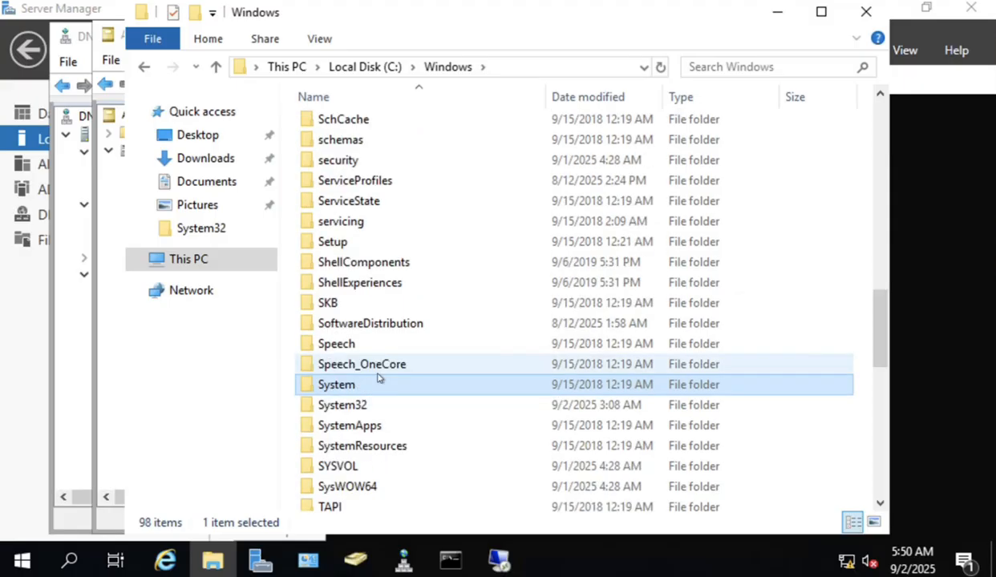
pyautogui.doubleClick(358, 465)
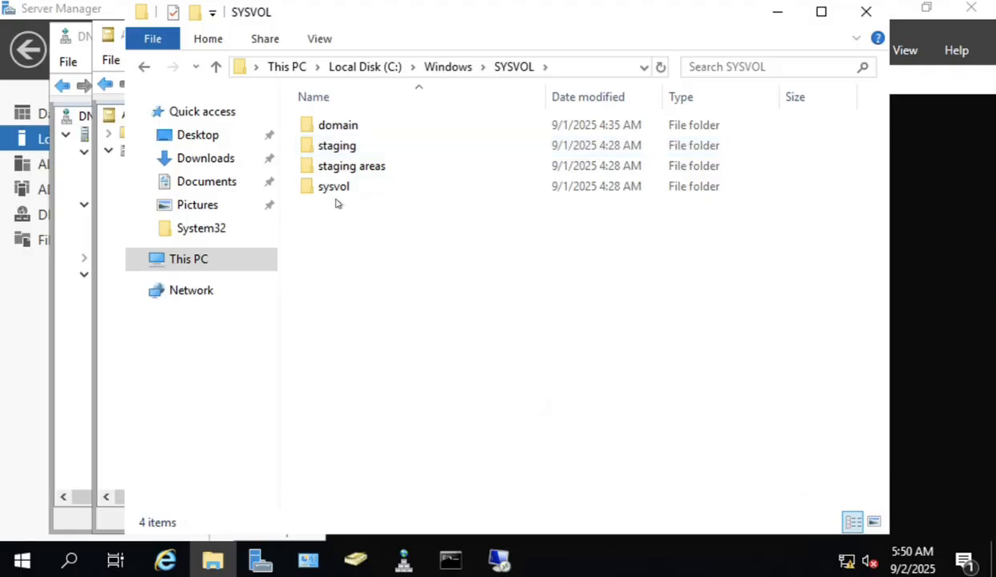
pyautogui.doubleClick(345, 127)
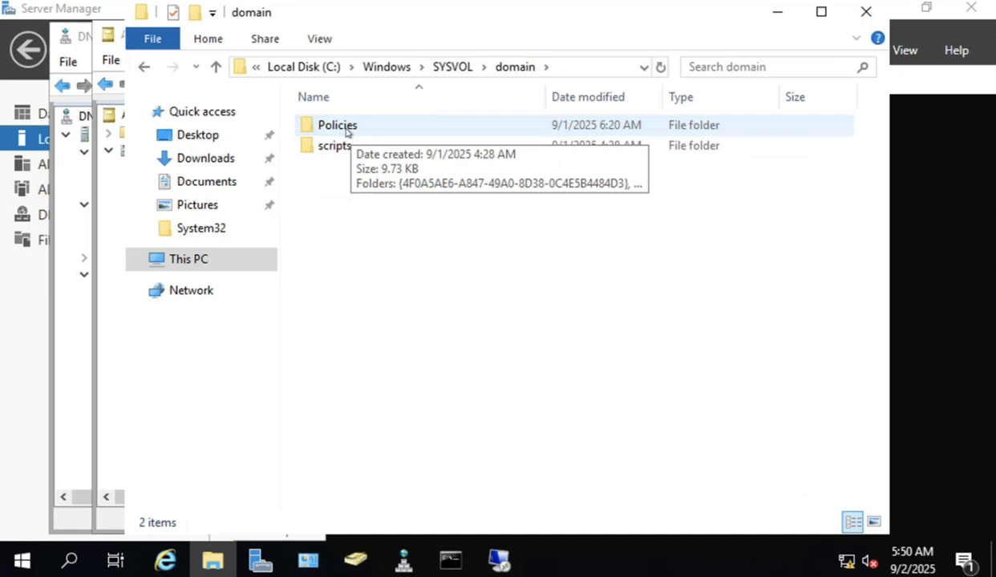
pyautogui.doubleClick(346, 128)
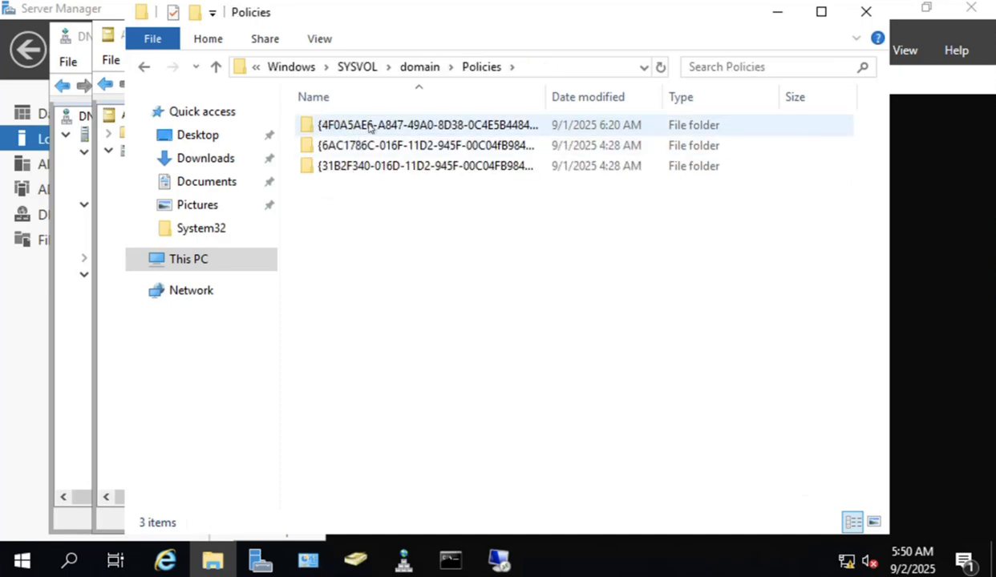
pyautogui.moveTo(499, 243); pyautogui.dragTo(345, 120)
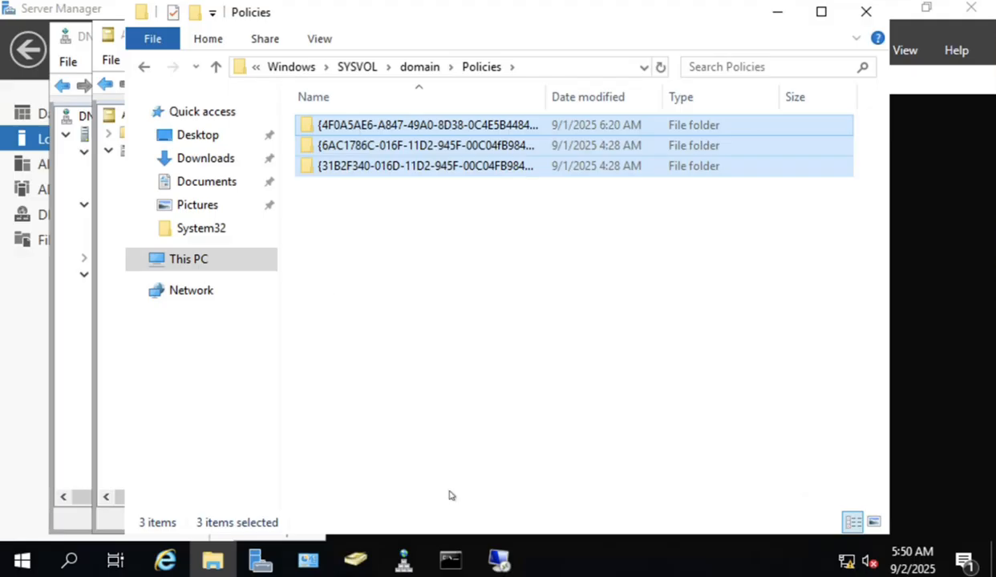
# Connect via Remote Desktop to 10.10.20.11, entering the administrator account password.
pyautogui.click(493, 553)
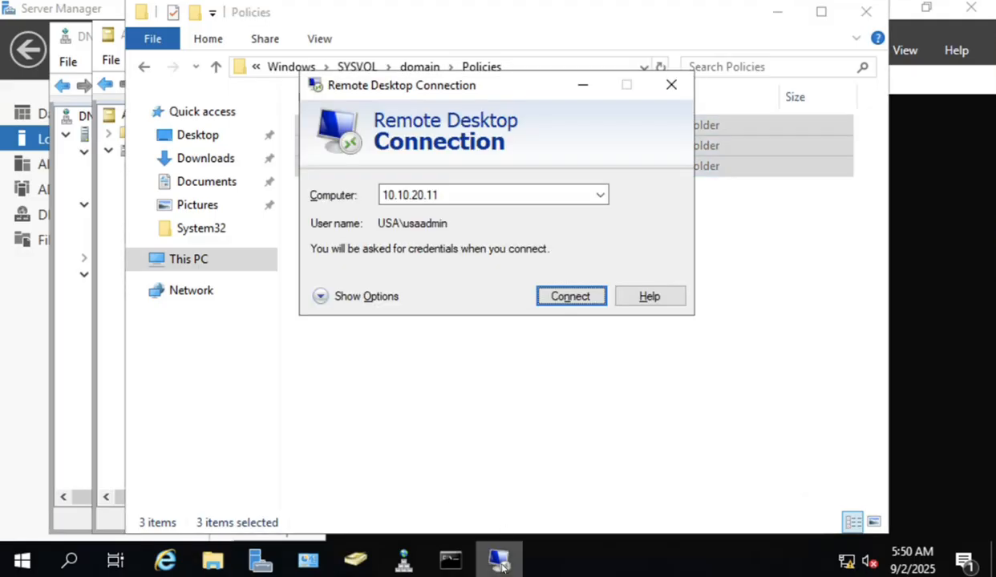
pyautogui.click(578, 296)
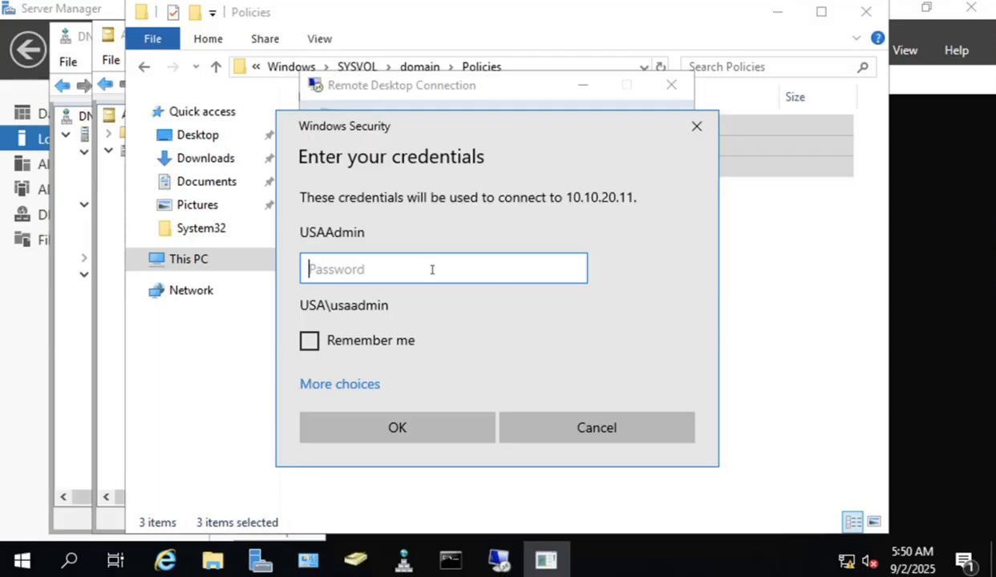
pyautogui.write('••••••')
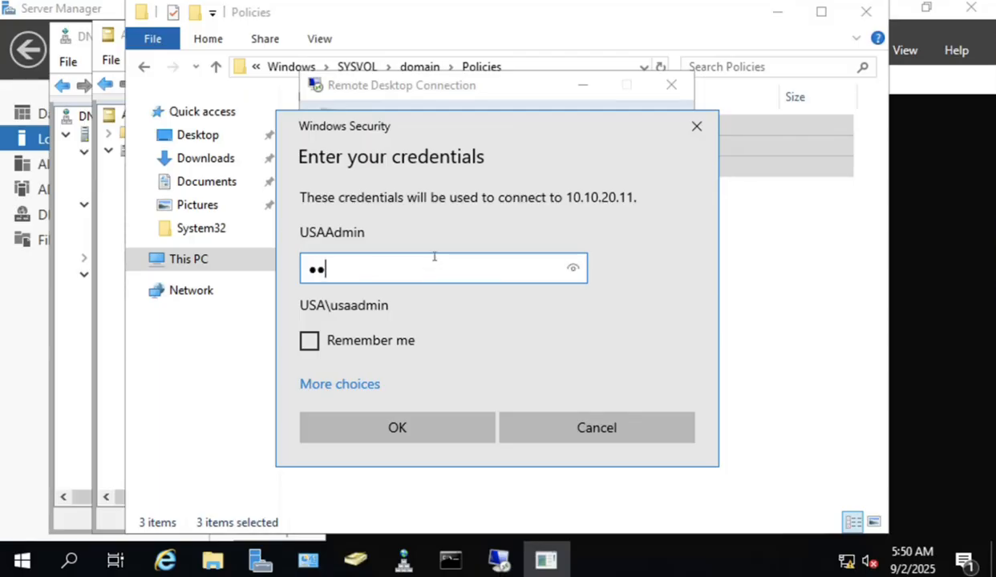
pyautogui.write('•••')
pyautogui.press('Return')
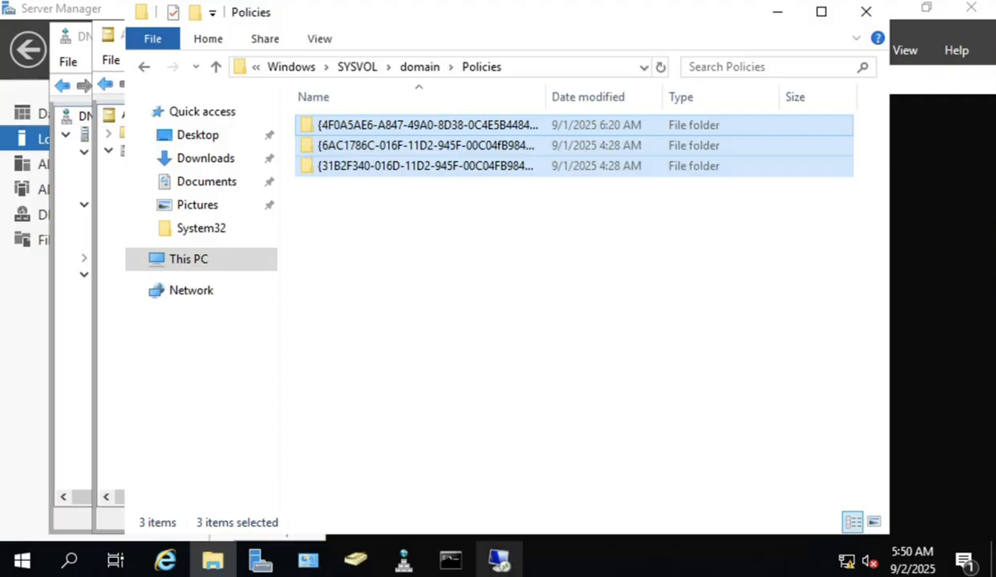
pyautogui.click(500, 562)
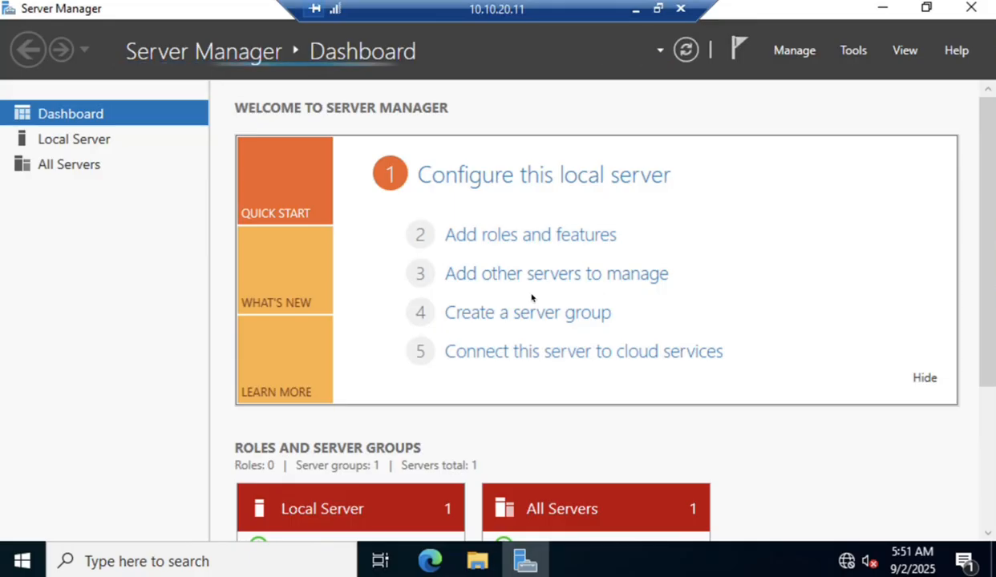
# Launch cmd through the Start button's Run box on the remote server.
pyautogui.click(32, 567)
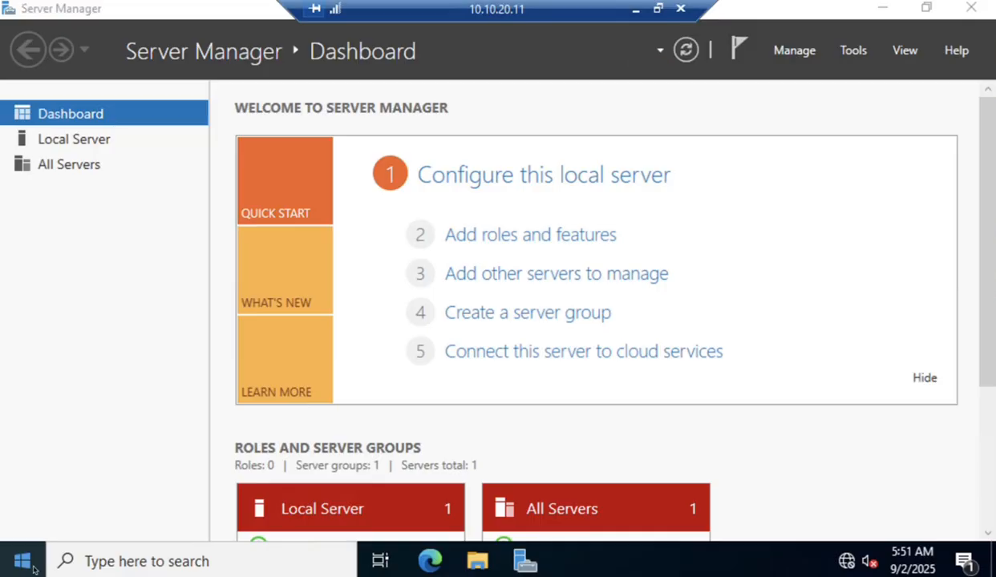
pyautogui.rightClick(32, 567)
pyautogui.click(77, 469)
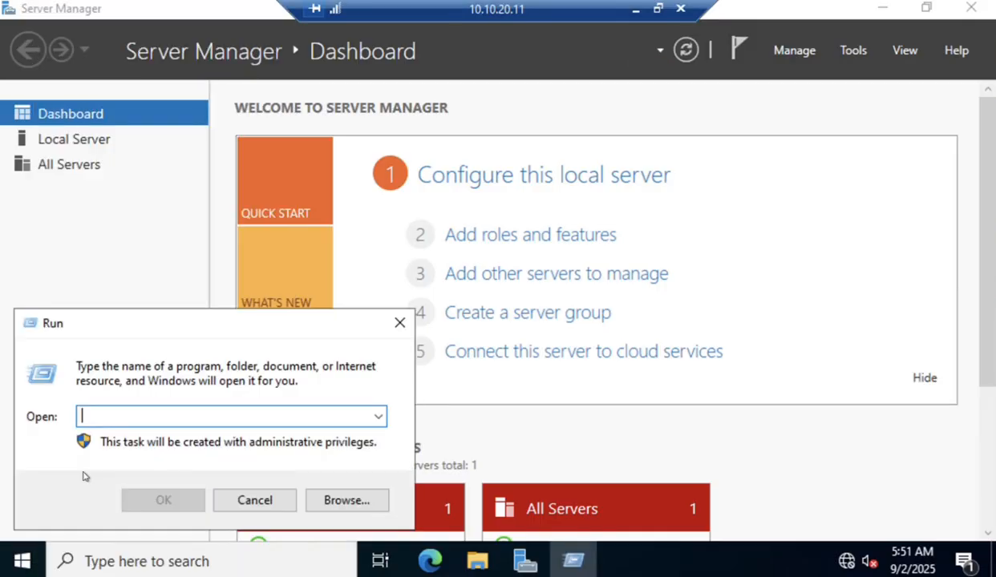
pyautogui.write('cmd')
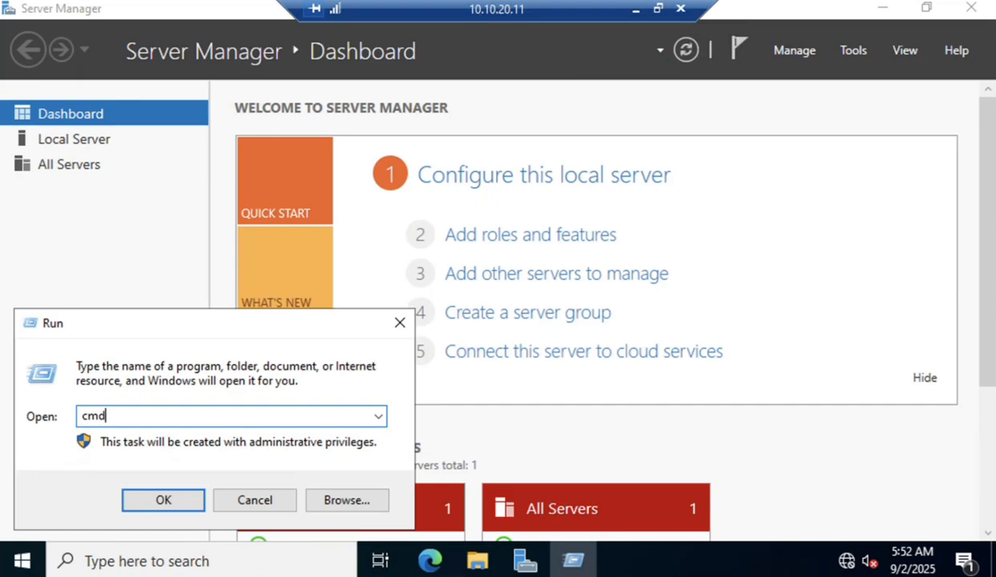
pyautogui.press('Return')
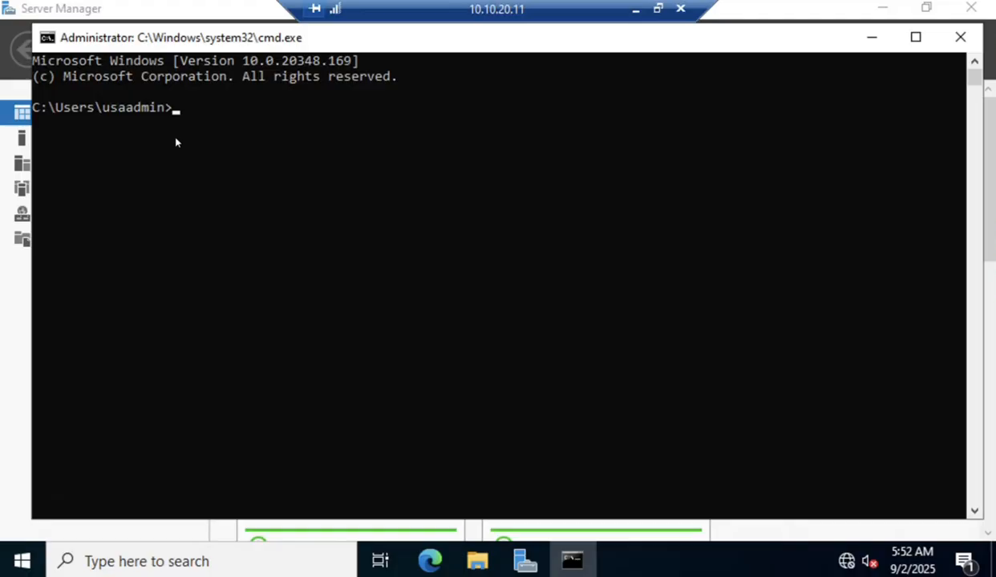
# Run netdom query dc and highlight the two controllers, DC02 and WIN2019.
pyautogui.write('netdom query dc')
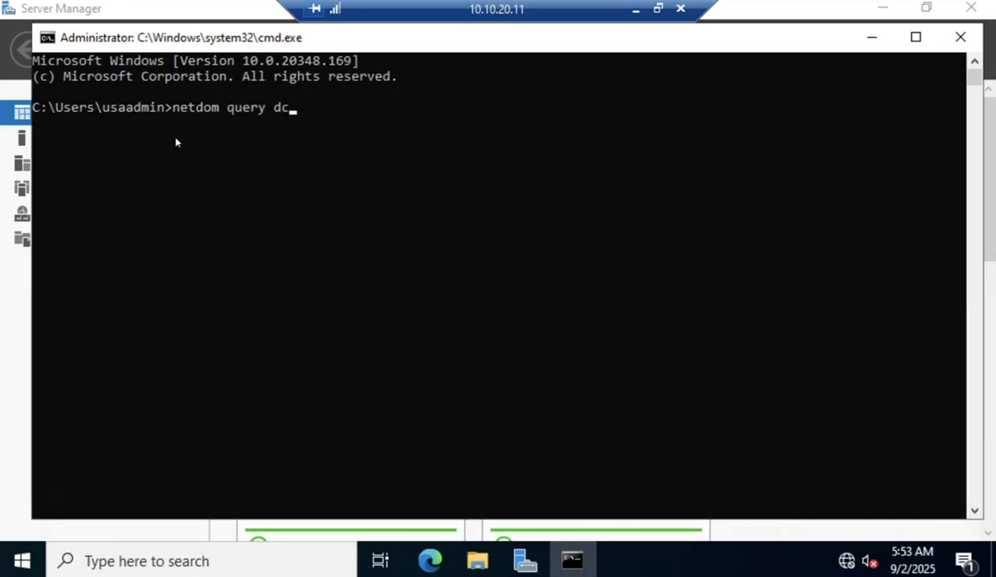
pyautogui.press('Return')
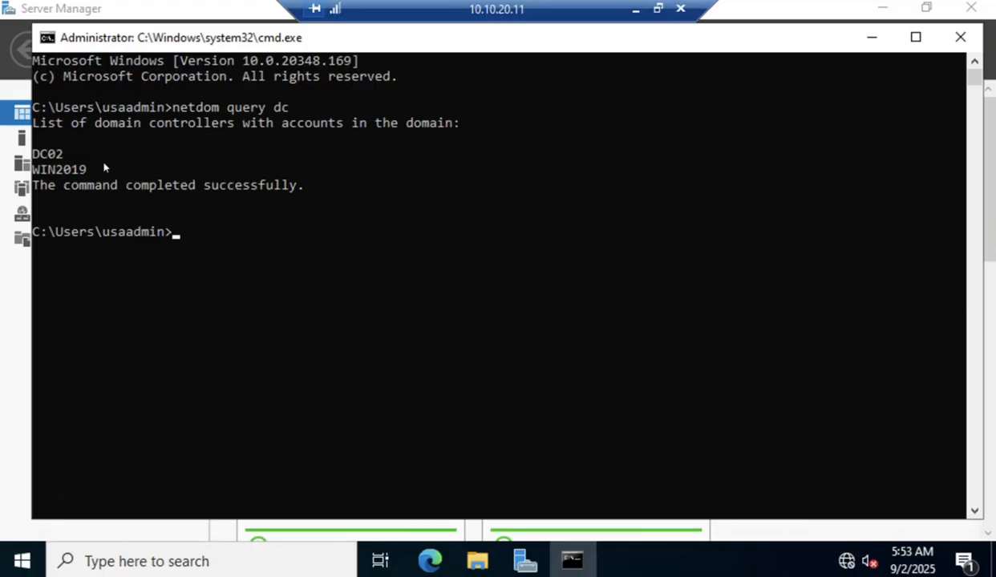
pyautogui.moveTo(97, 167); pyautogui.dragTo(54, 157)
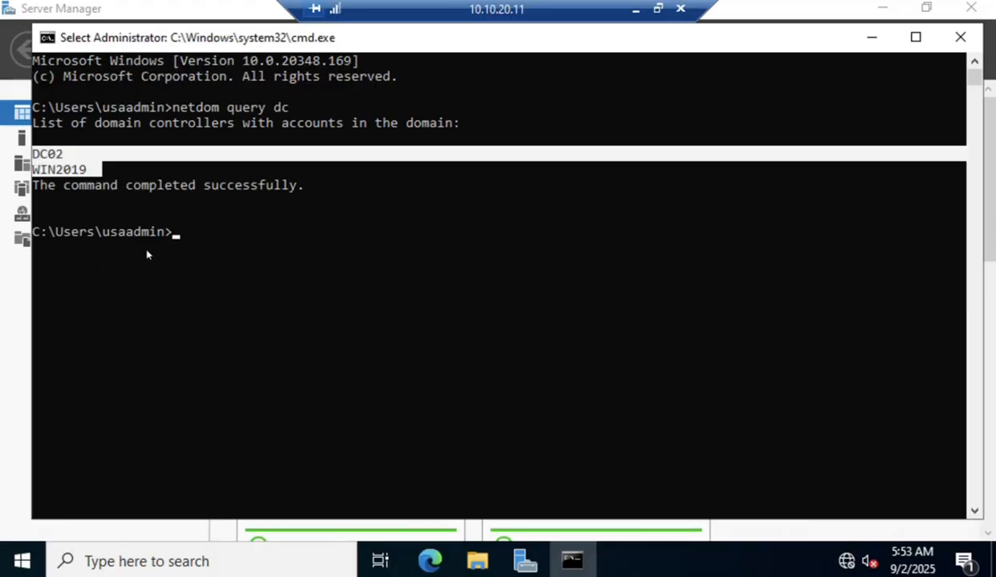
# Run netdom query fsmo and highlight the five roles held by Win2019.usa.local.
pyautogui.press('Up')
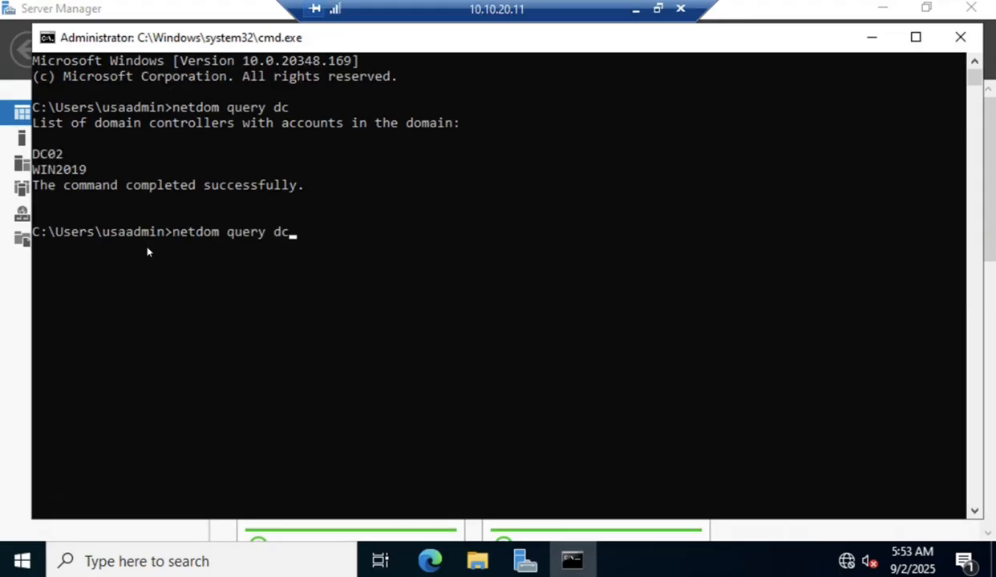
pyautogui.press('BackSpace')
pyautogui.press('BackSpace')
pyautogui.write('fsmo')
pyautogui.press('Return')
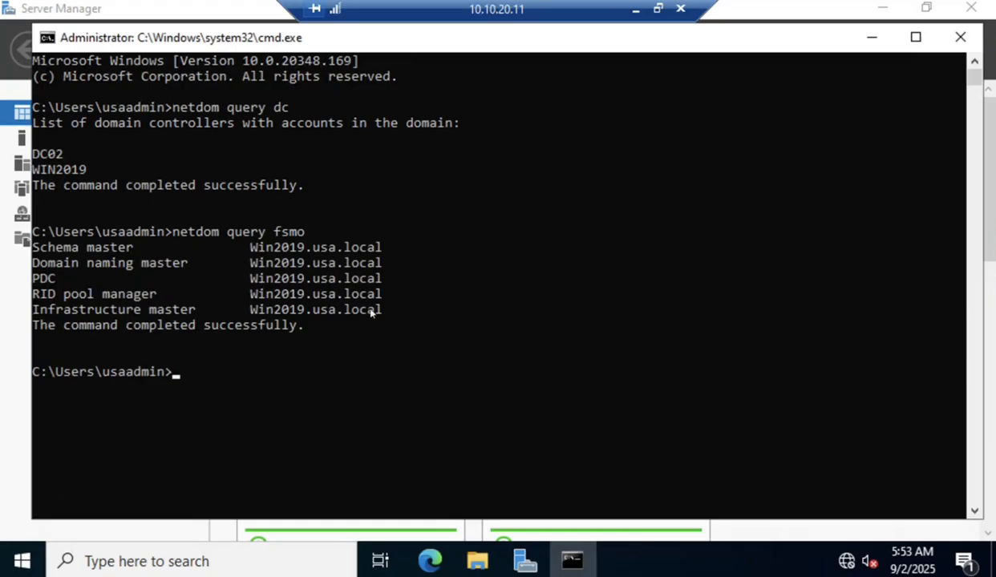
pyautogui.moveTo(385, 310); pyautogui.dragTo(251, 249)
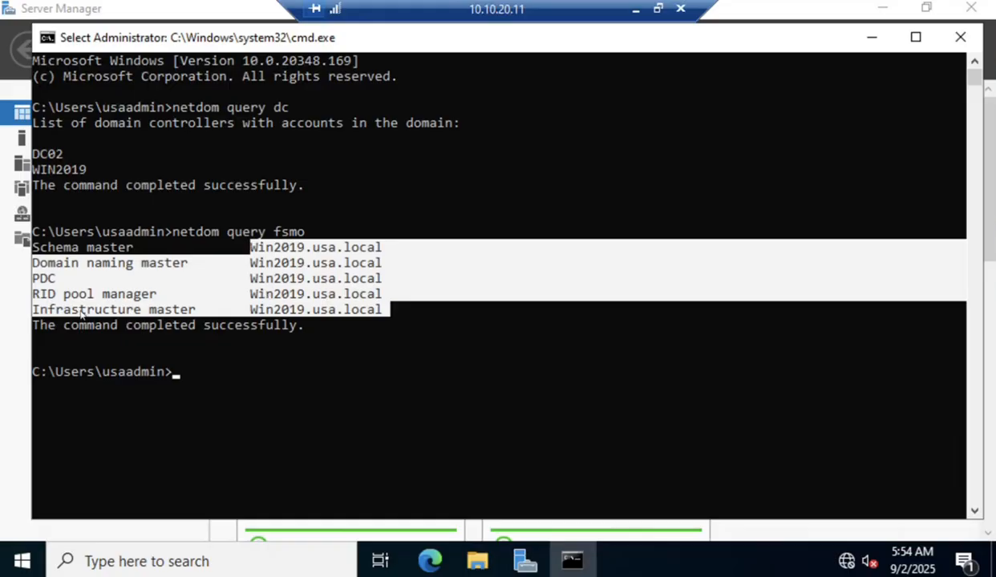
# Launch Active Directory Users and Computers and open Operations Masters for usa.local.
pyautogui.click(20, 369)
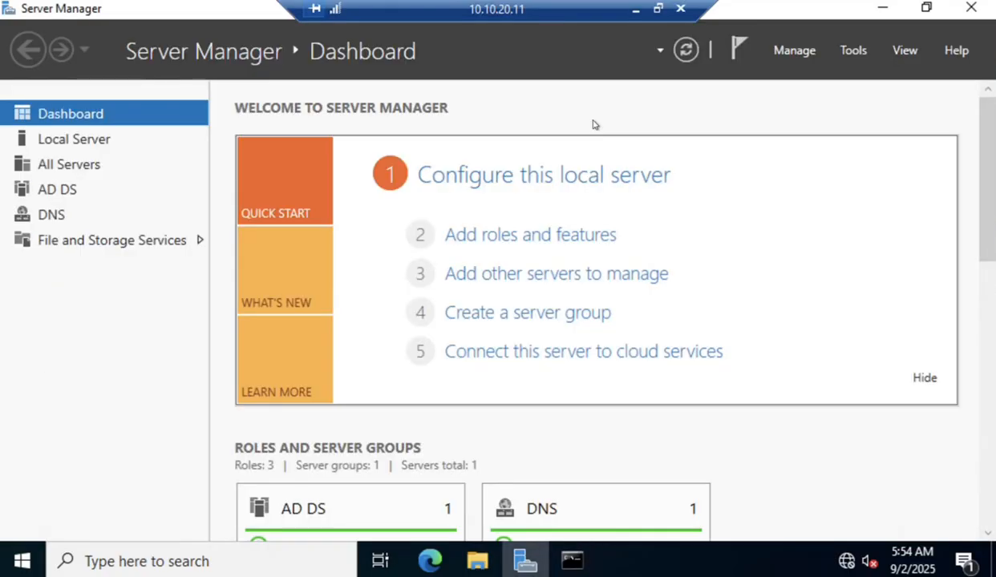
pyautogui.click(855, 51)
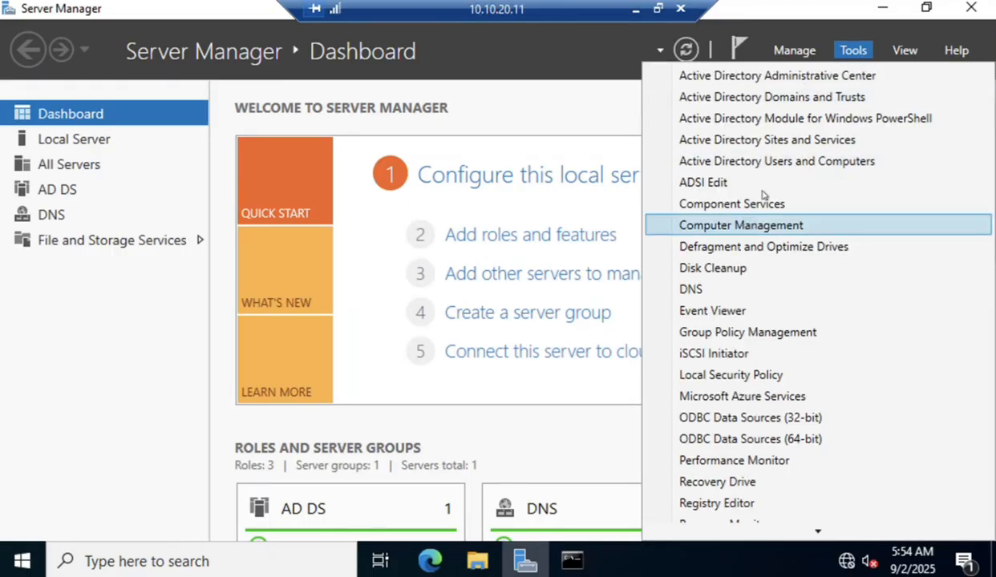
pyautogui.click(770, 167)
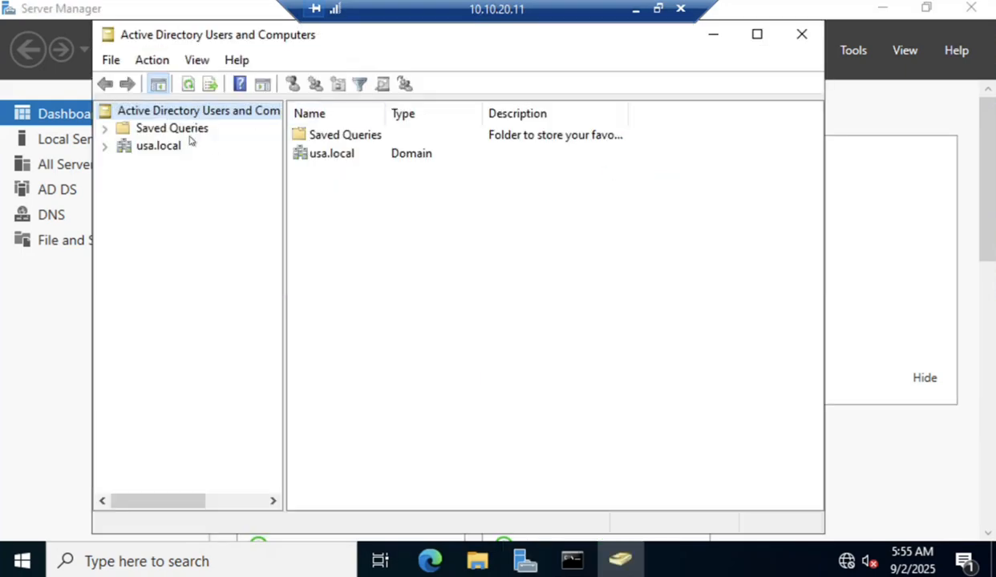
pyautogui.click(161, 147)
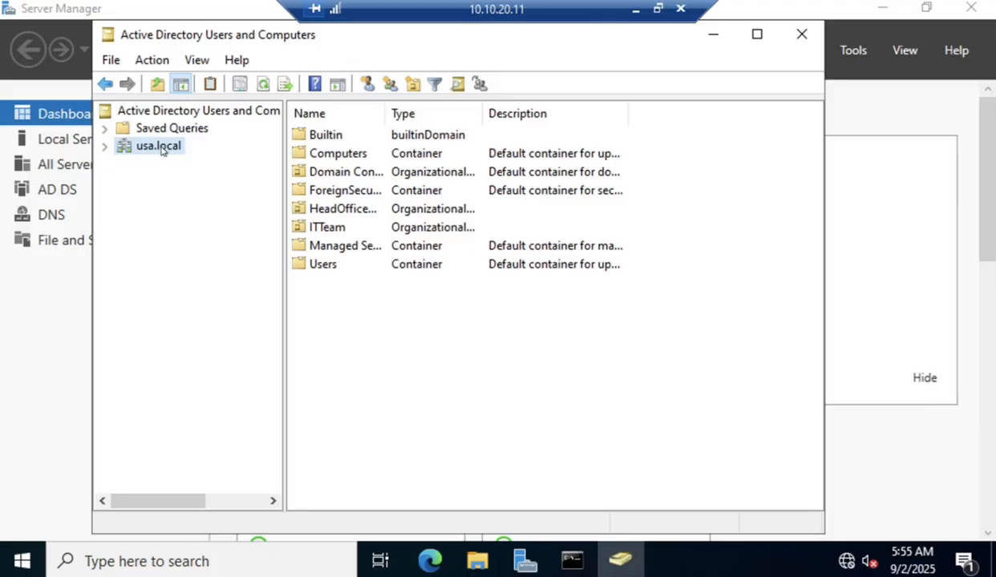
pyautogui.rightClick(163, 151)
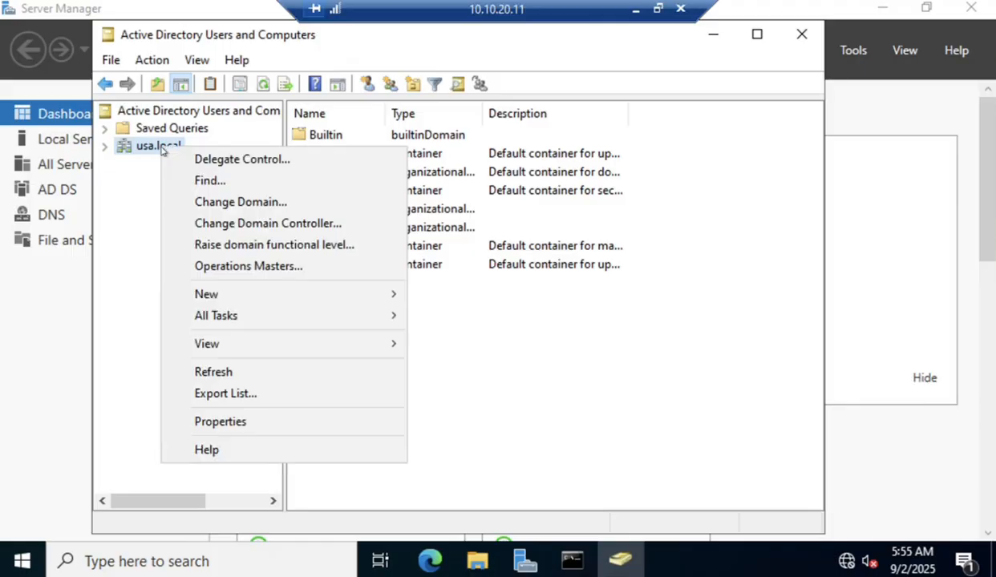
pyautogui.click(251, 267)
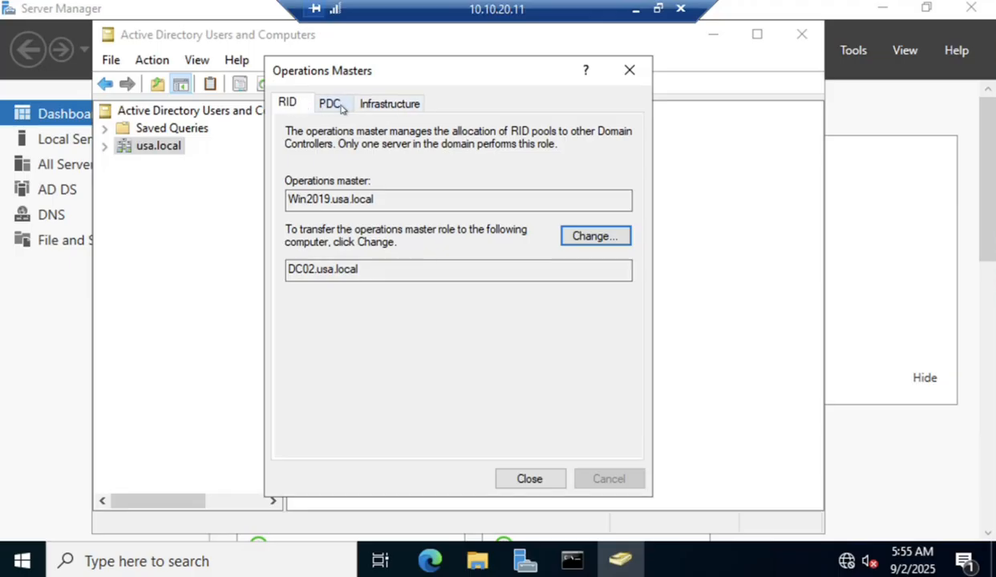
# Review the PDC and Infrastructure tabs, then change the RID master to DC02.usa.local.
pyautogui.click(336, 103)
pyautogui.click(386, 104)
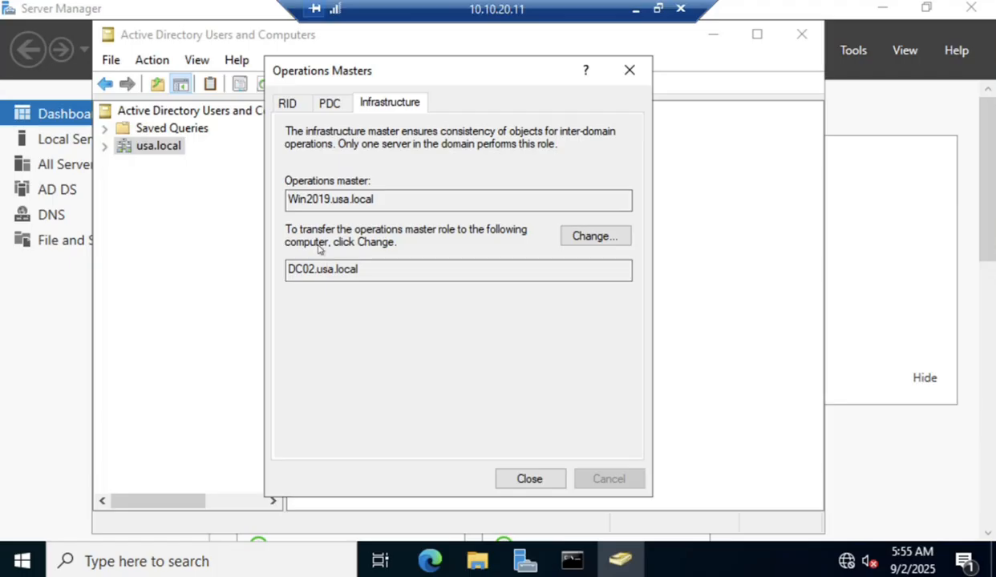
pyautogui.click(287, 105)
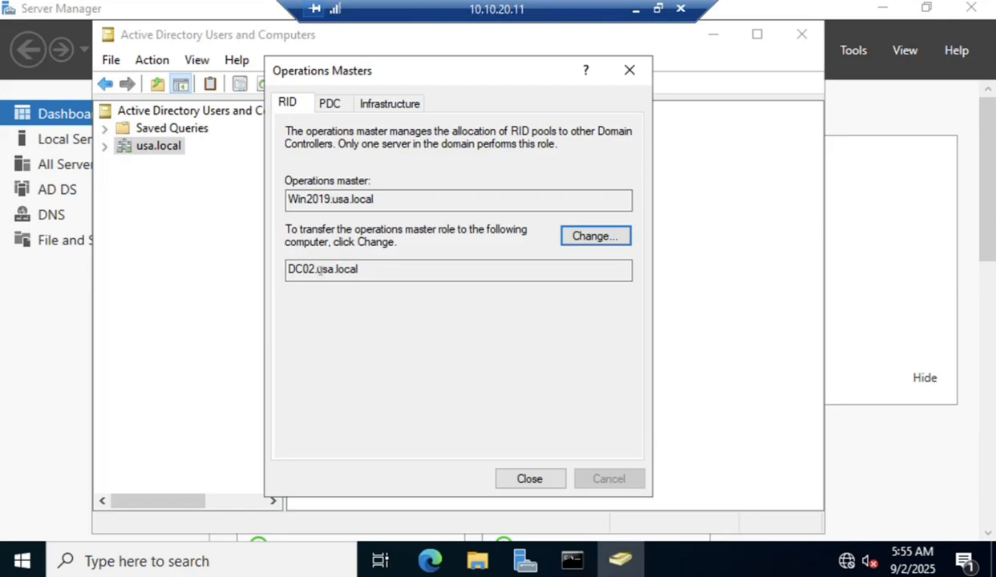
pyautogui.click(582, 238)
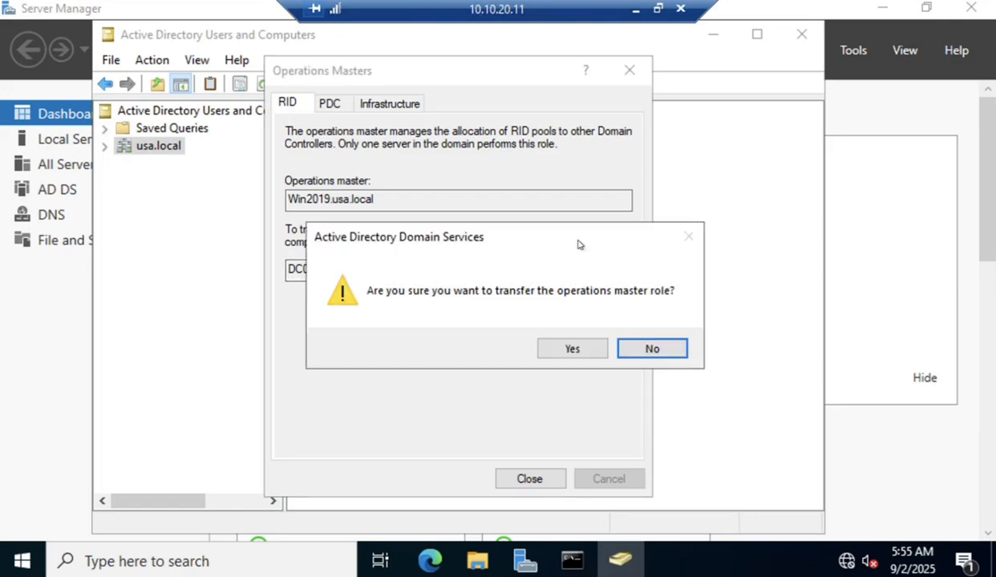
pyautogui.click(574, 348)
pyautogui.click(656, 350)
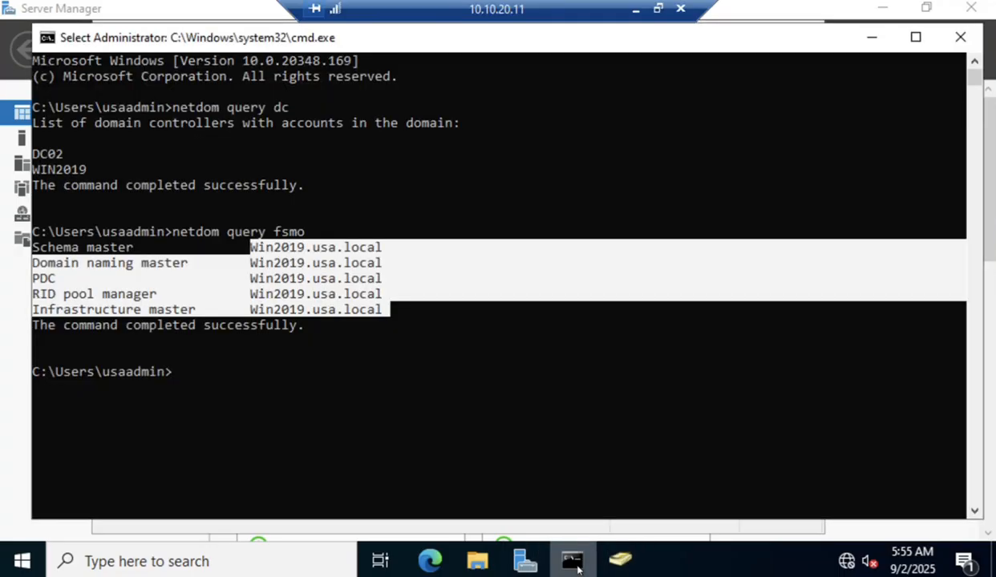
# Rerun netdom query fsmo and highlight DC02.usa.local on the RID pool manager line.
pyautogui.click(570, 557)
pyautogui.press('Up')
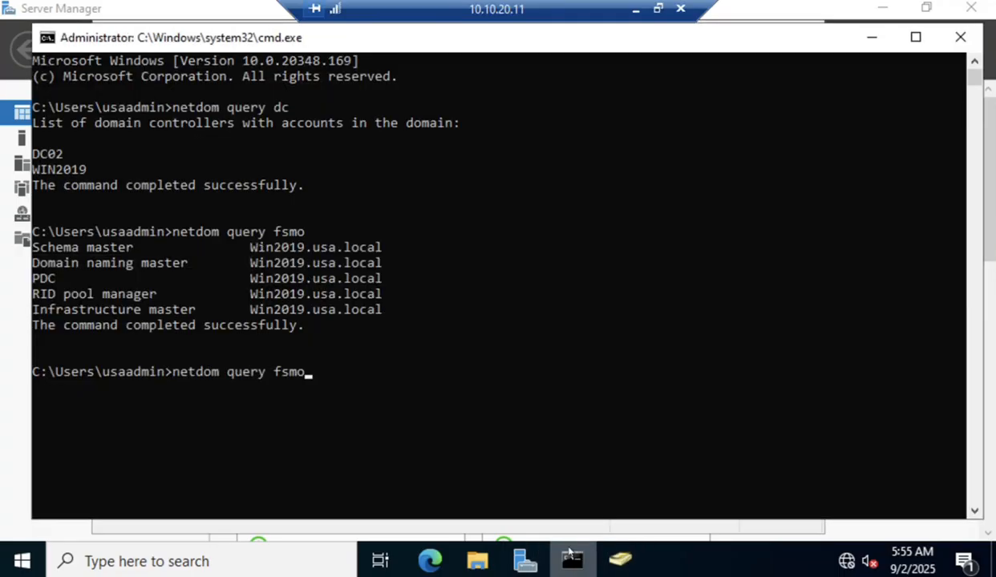
pyautogui.press('Return')
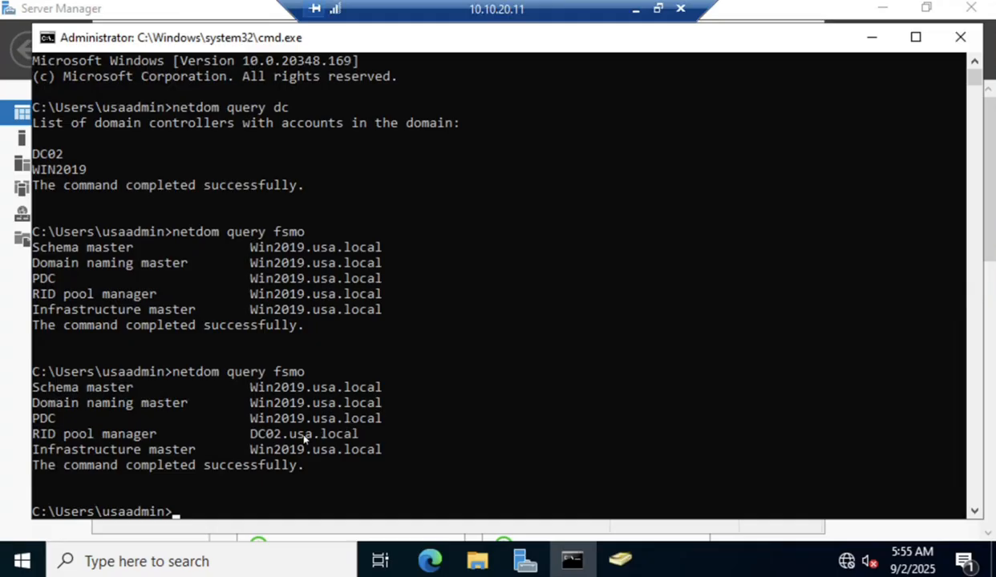
pyautogui.moveTo(255, 438); pyautogui.dragTo(335, 443)
pyautogui.moveTo(244, 438); pyautogui.dragTo(356, 441)
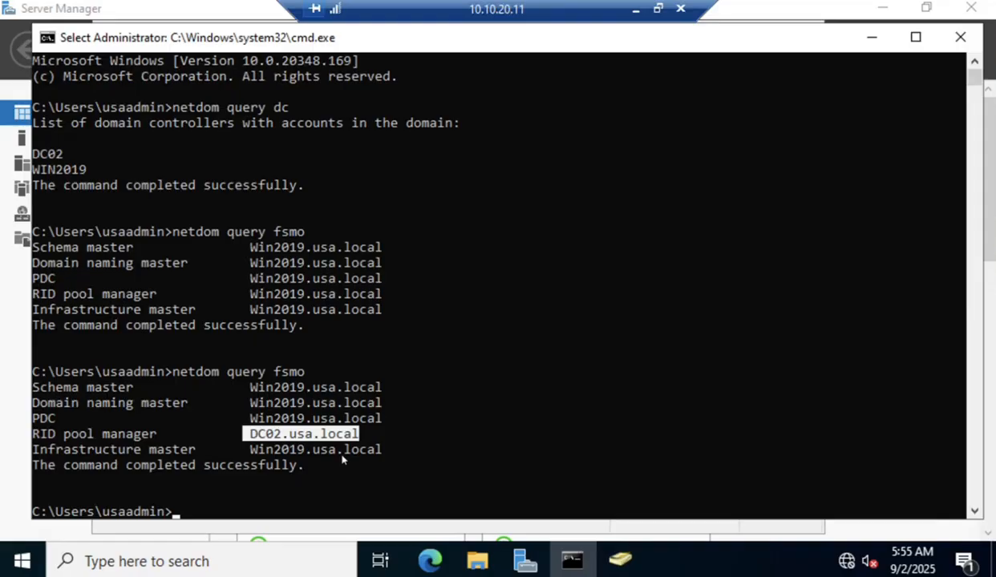
# Transfer the PDC role to DC02.usa.local in Operations Masters.
pyautogui.click(620, 560)
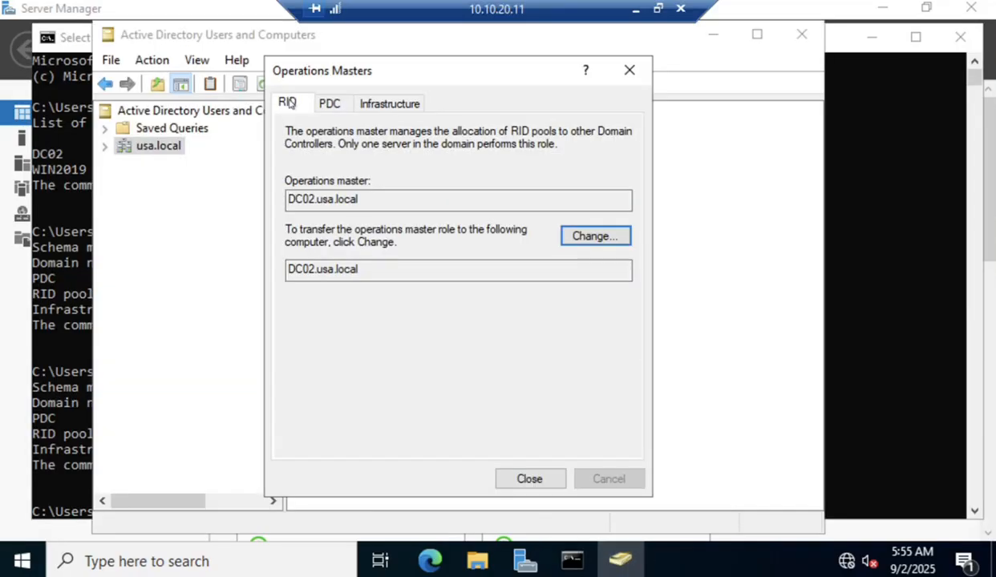
pyautogui.click(323, 102)
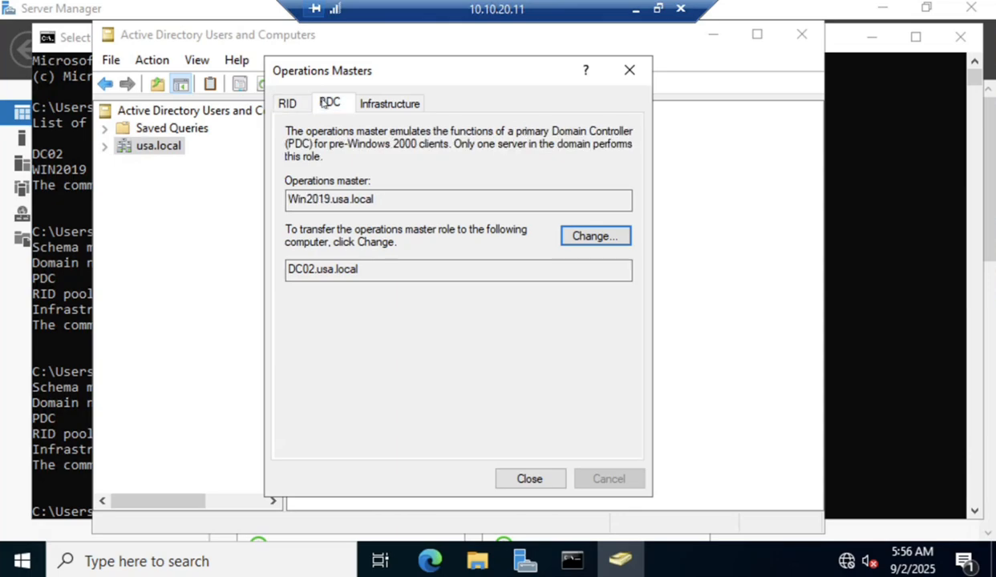
pyautogui.click(575, 234)
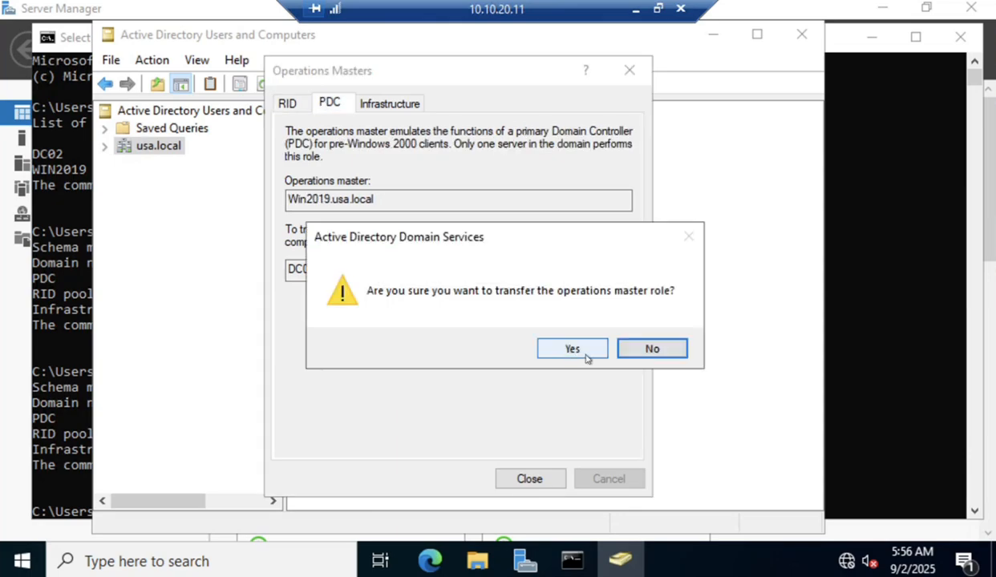
pyautogui.click(572, 349)
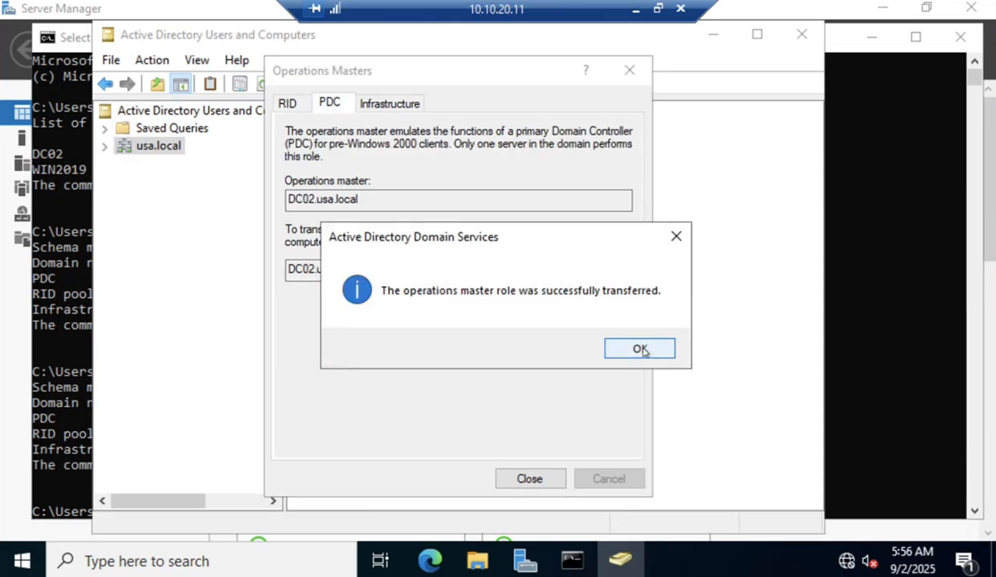
pyautogui.click(641, 349)
# Transfer the Infrastructure role to DC02.usa.local, recheck PDC and RID tabs, and close.
pyautogui.click(383, 102)
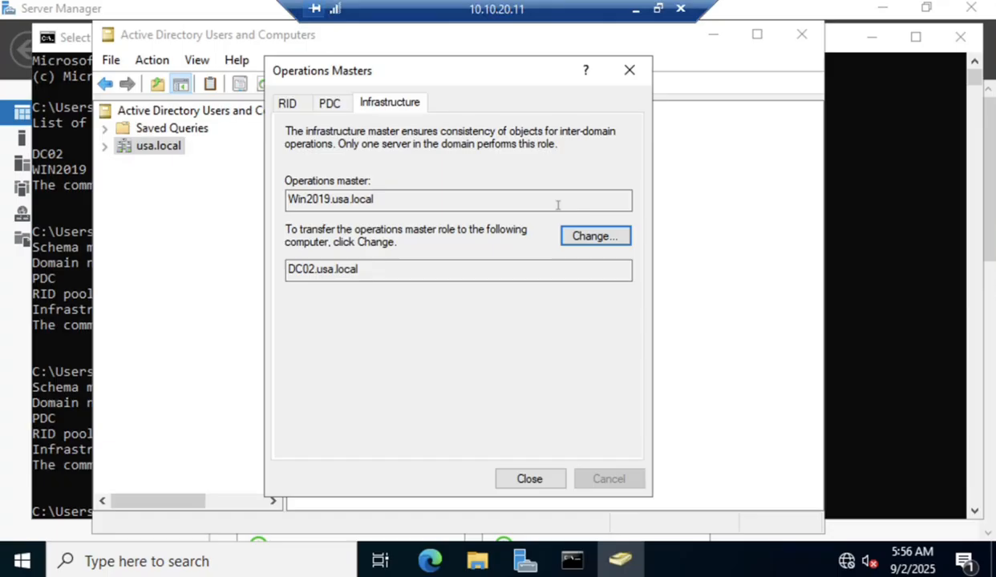
pyautogui.click(608, 242)
pyautogui.click(585, 346)
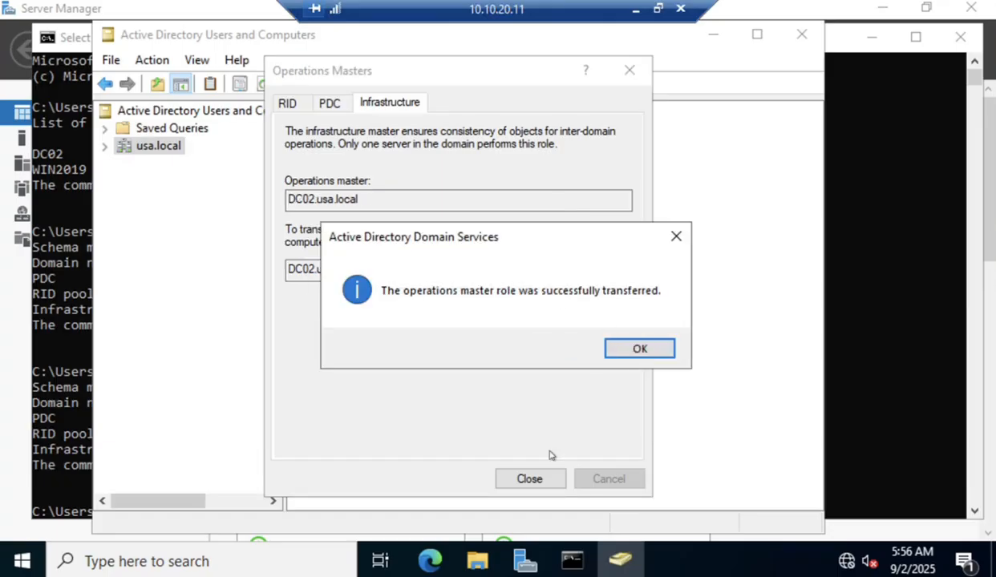
pyautogui.click(620, 347)
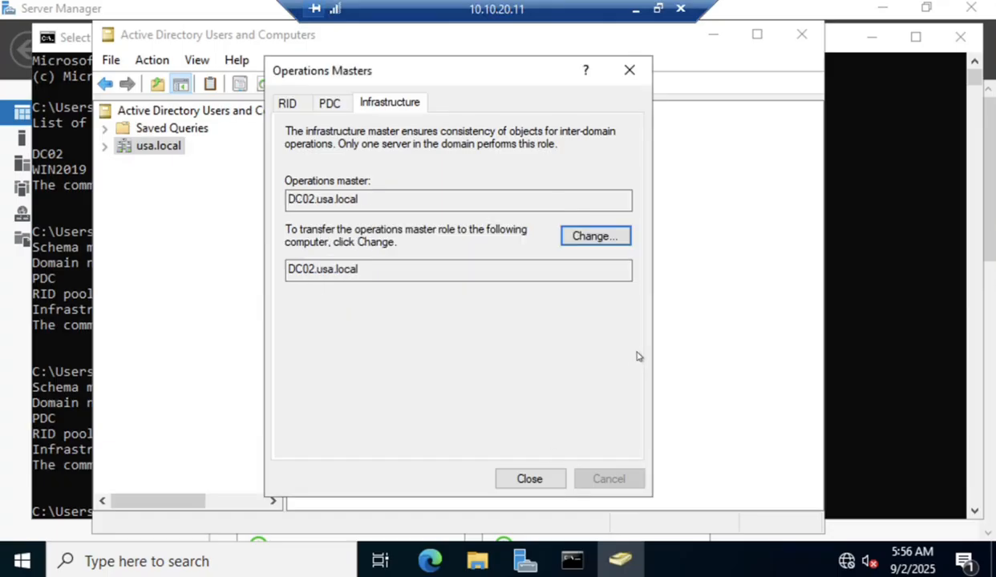
pyautogui.click(340, 108)
pyautogui.click(290, 105)
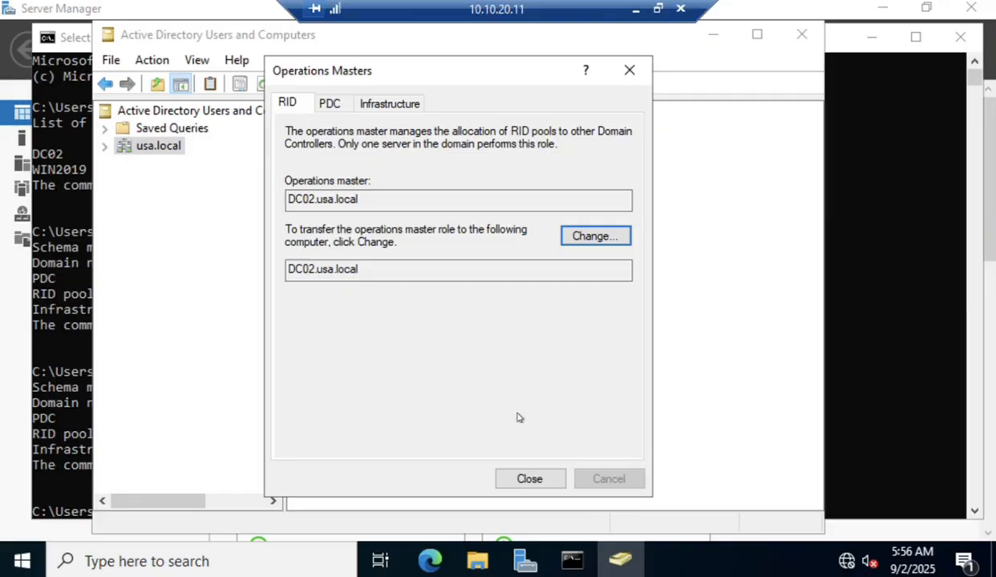
pyautogui.click(528, 478)
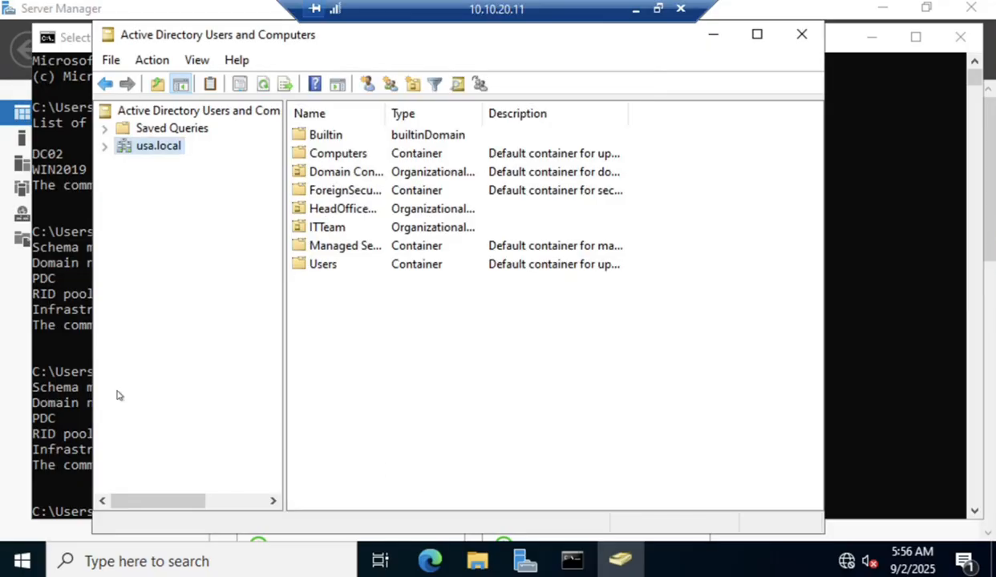
pyautogui.click(70, 409)
# Rerun netdom query fsmo and highlight the PDC, RID and Infrastructure rows on DC02.
pyautogui.press('Up')
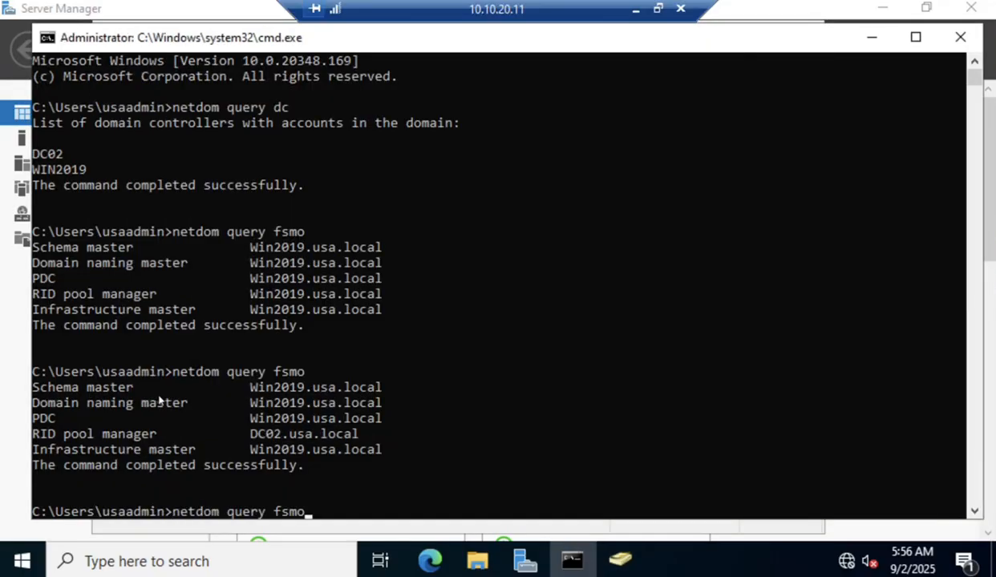
pyautogui.press('Return')
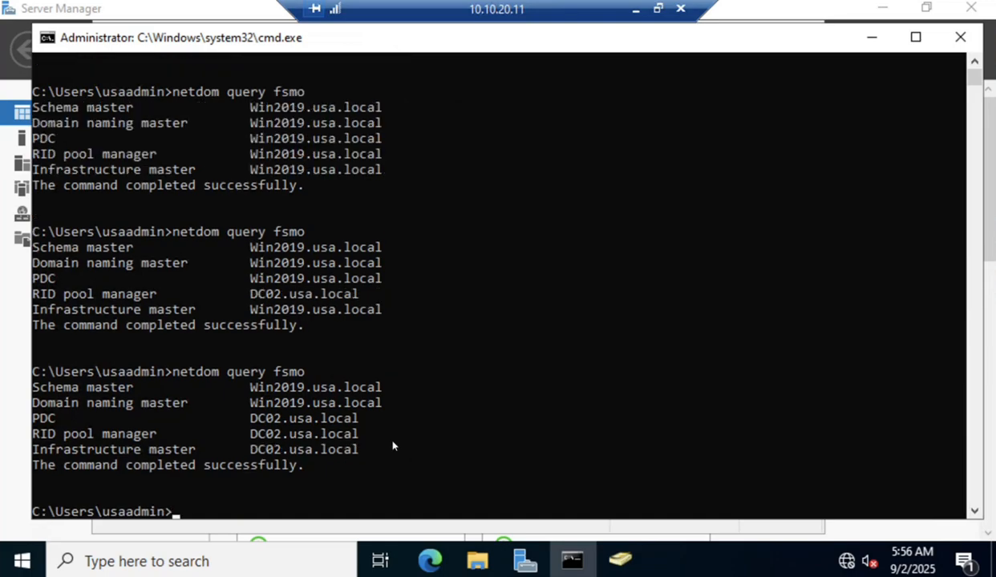
pyautogui.moveTo(381, 461); pyautogui.dragTo(242, 428)
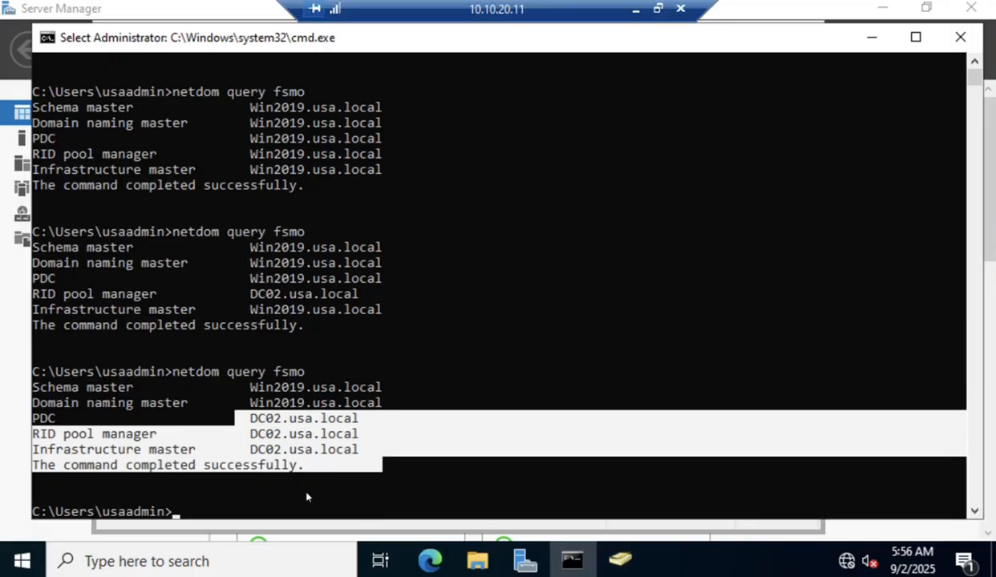
# Return to Server Manager and show its administrative Tools list.
pyautogui.click(621, 561)
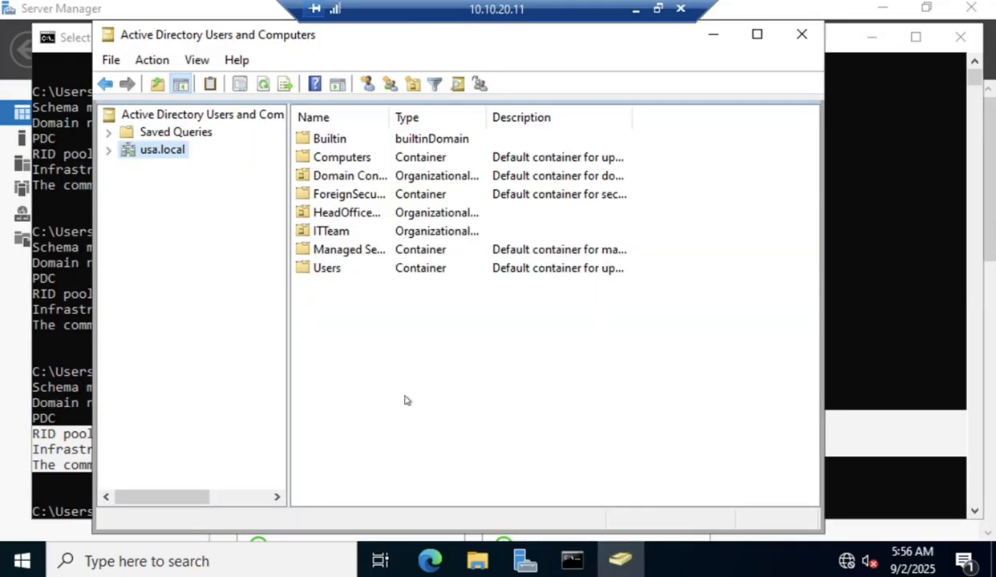
pyautogui.click(809, 10)
pyautogui.click(852, 50)
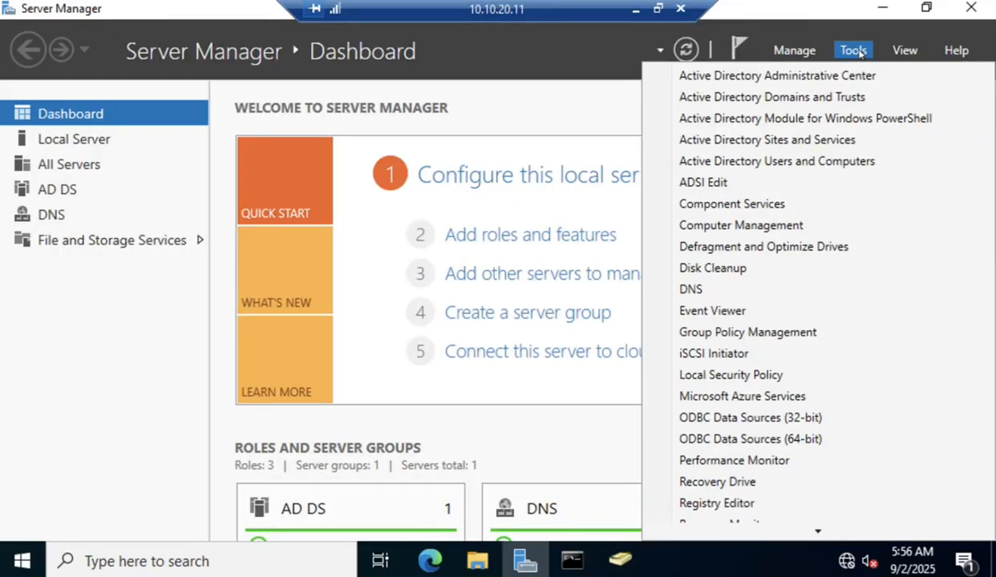
# In Domains and Trusts, change the domain naming Operations Master to DC02.usa.local and close.
pyautogui.click(814, 98)
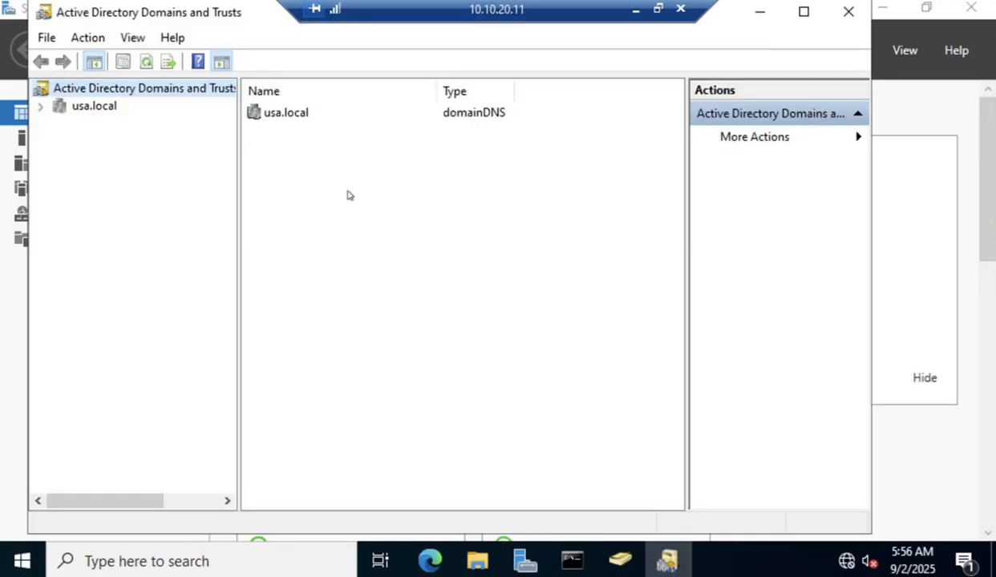
pyautogui.rightClick(102, 91)
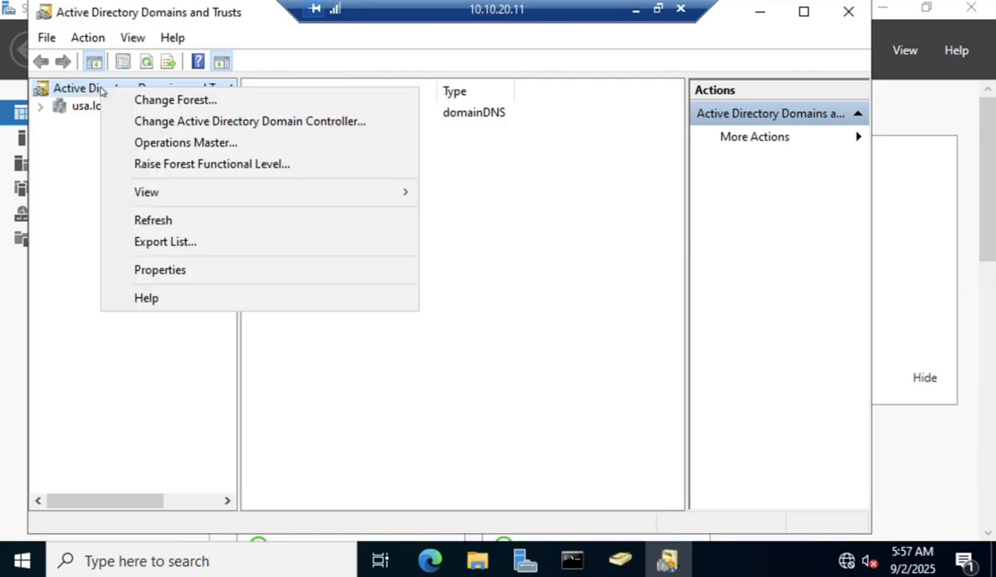
pyautogui.click(195, 144)
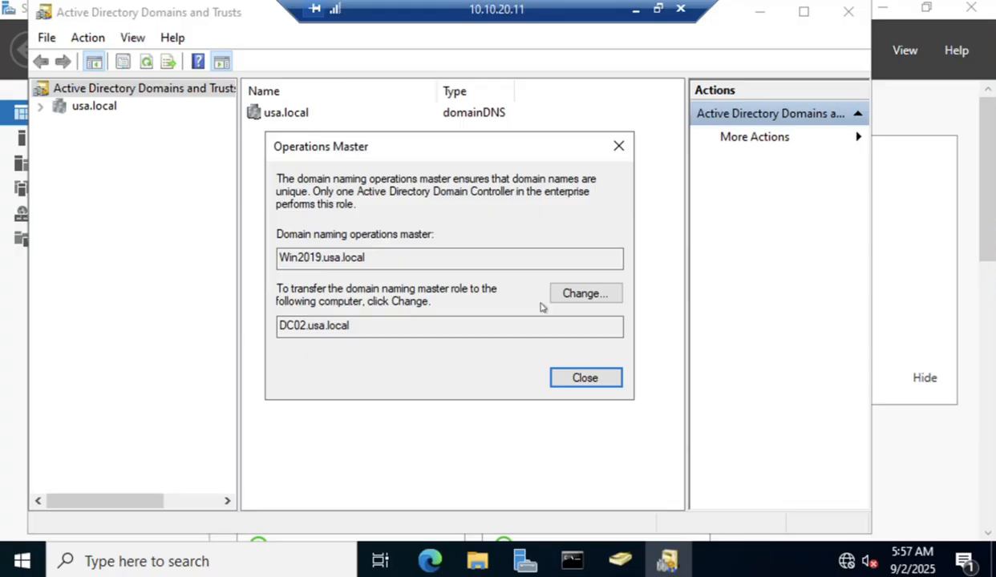
pyautogui.click(581, 297)
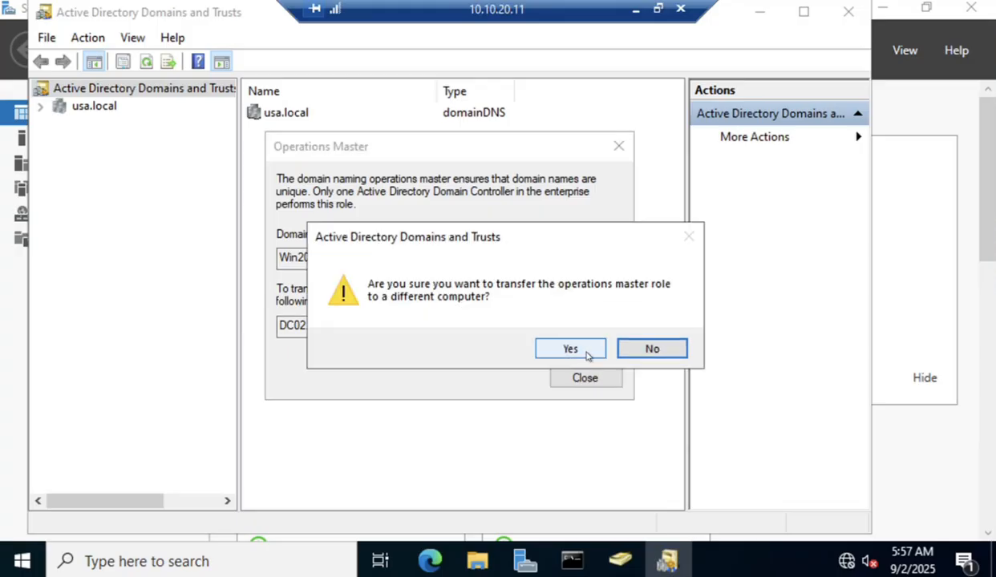
pyautogui.click(586, 353)
pyautogui.click(625, 350)
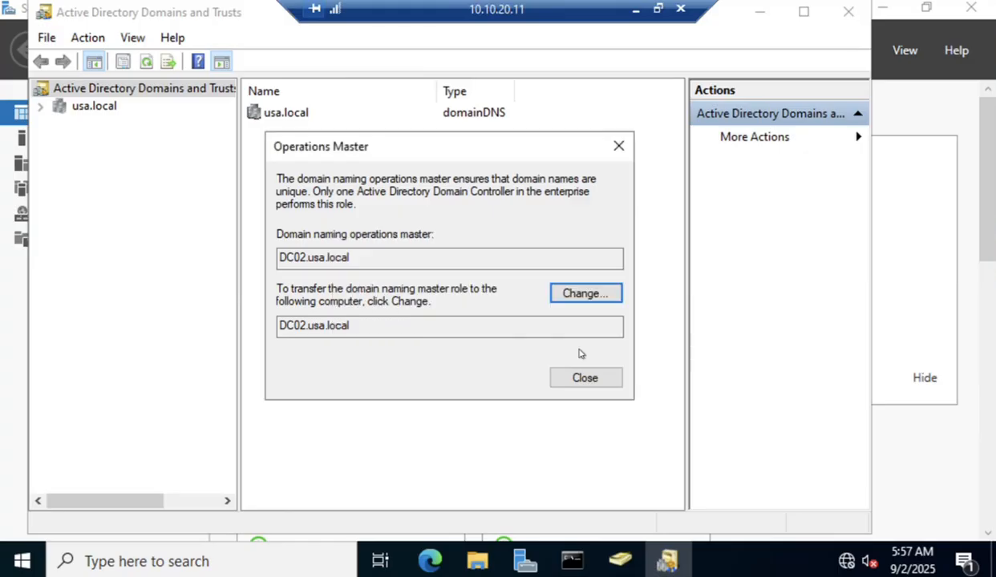
pyautogui.click(608, 382)
# Rerun netdom query fsmo, highlight DC02.usa.local as domain naming master, and close Domains and Trusts.
pyautogui.click(572, 560)
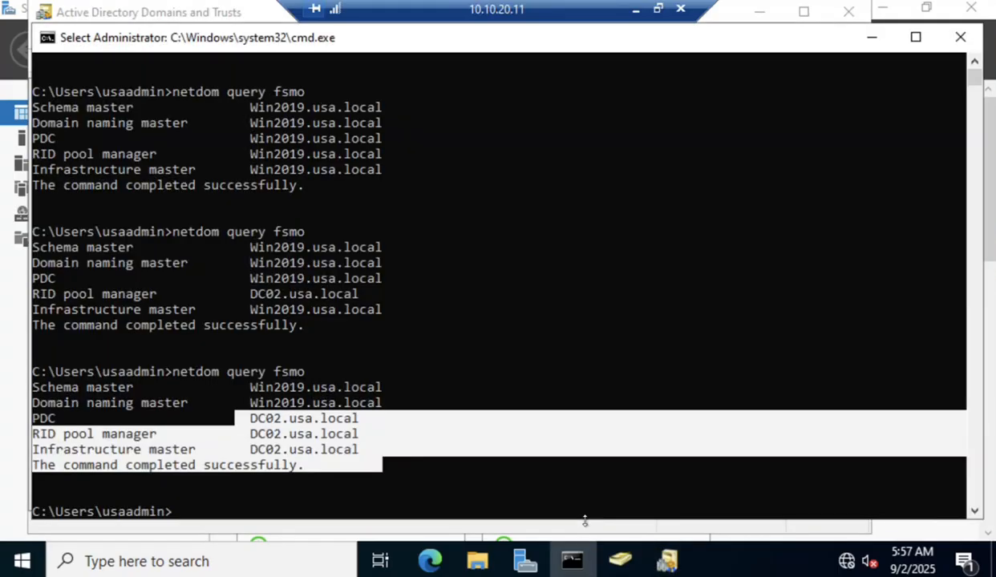
pyautogui.press('Escape')
pyautogui.press('Up')
pyautogui.press('Return')
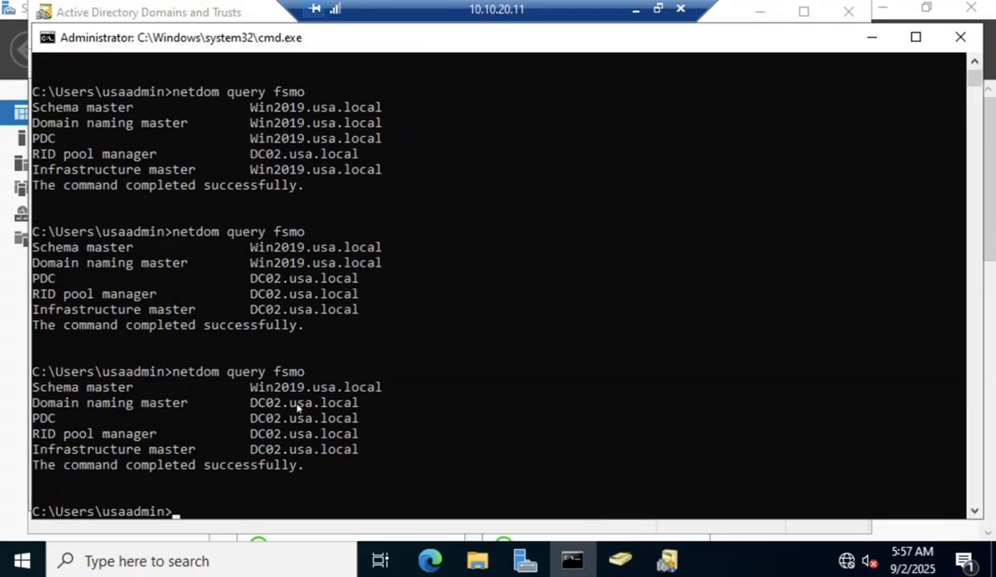
pyautogui.moveTo(252, 399); pyautogui.dragTo(318, 409)
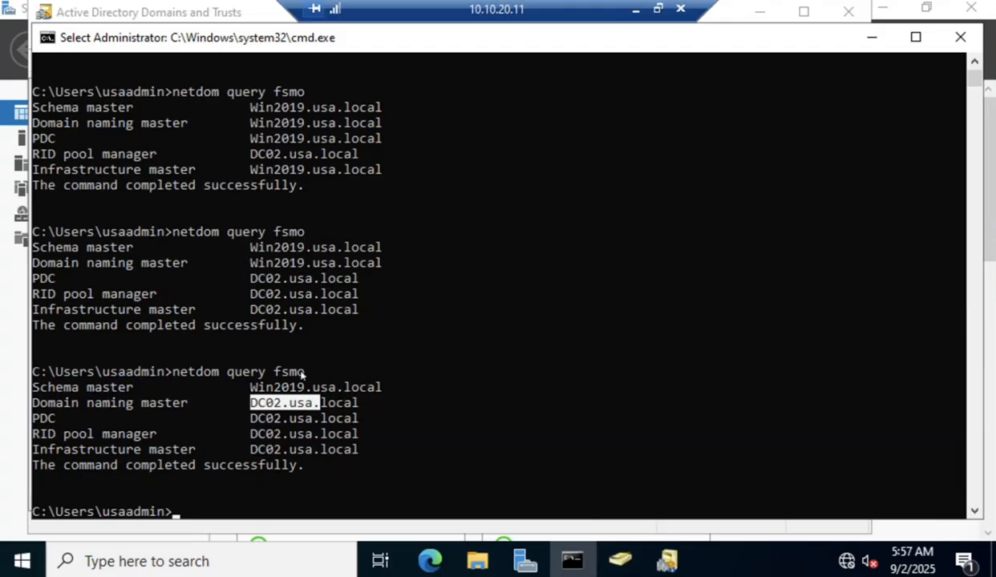
pyautogui.click(668, 562)
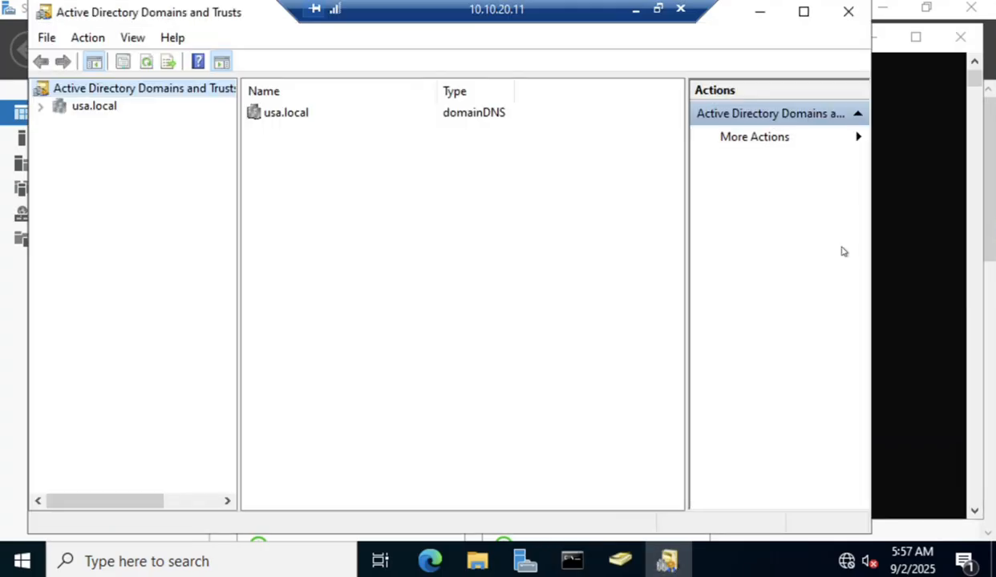
pyautogui.click(847, 9)
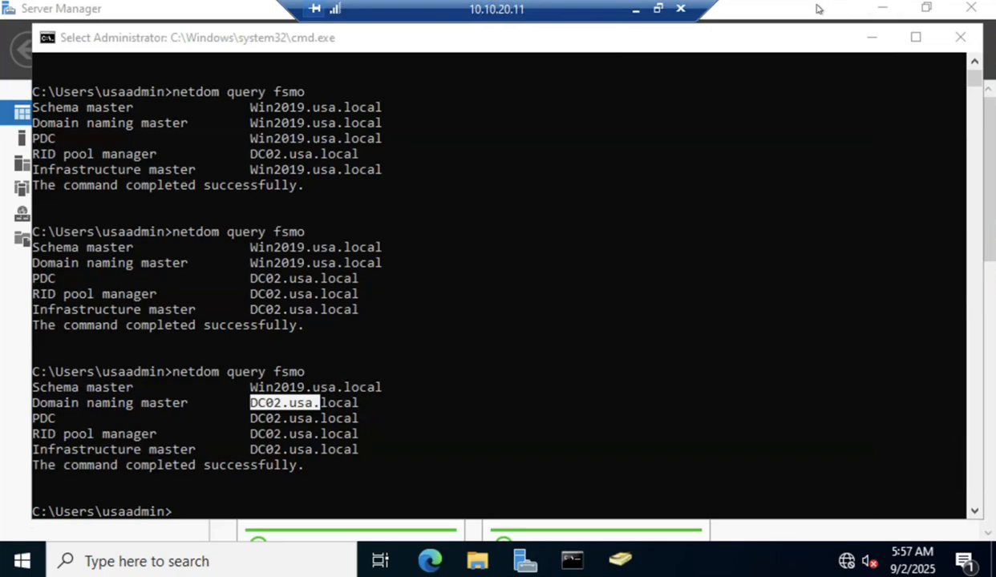
# Run 'regsvr32 schmmgmt.dll' from the Run dialog and dismiss the registration success message.
pyautogui.click(871, 37)
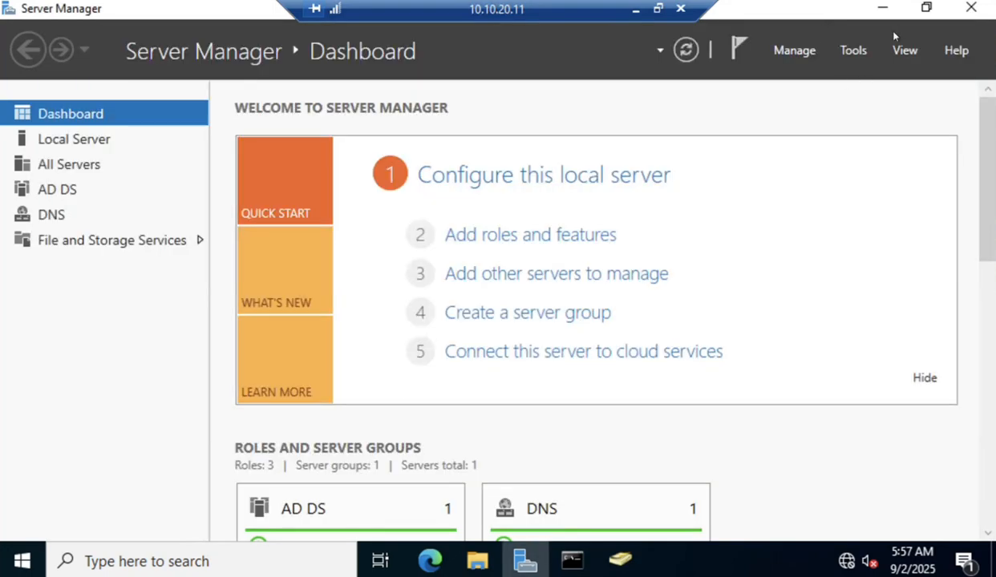
pyautogui.click(853, 50)
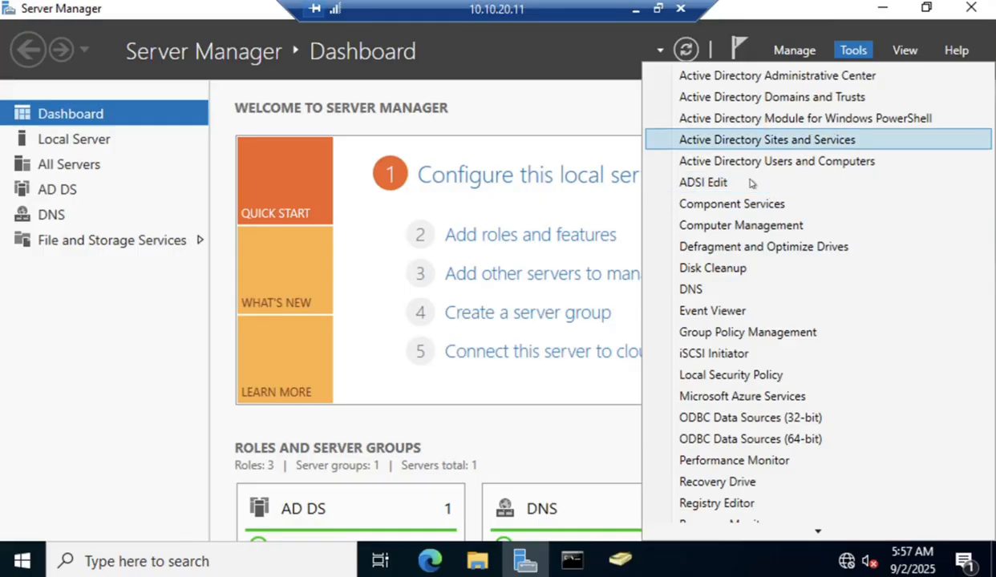
pyautogui.rightClick(22, 561)
pyautogui.click(70, 470)
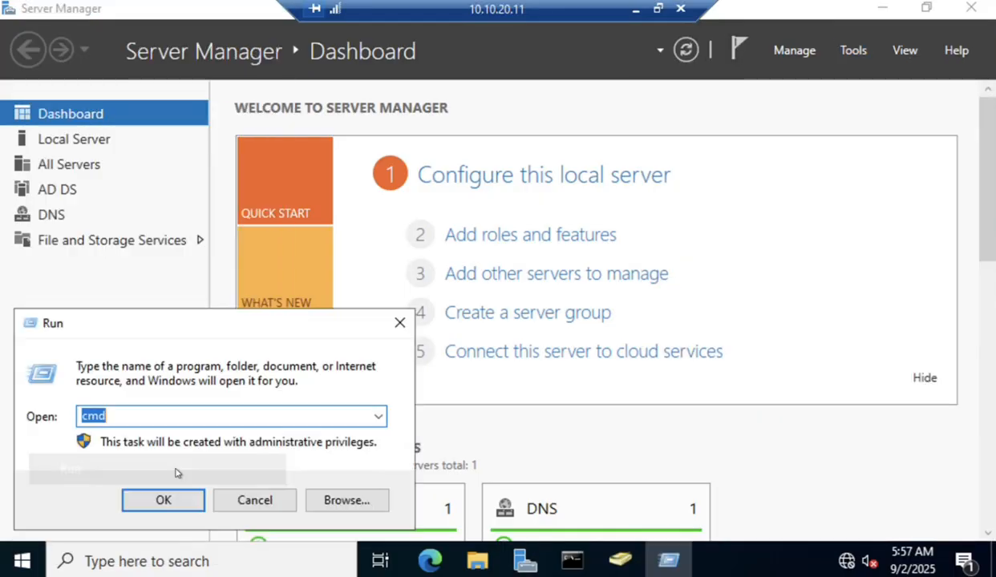
pyautogui.write('e')
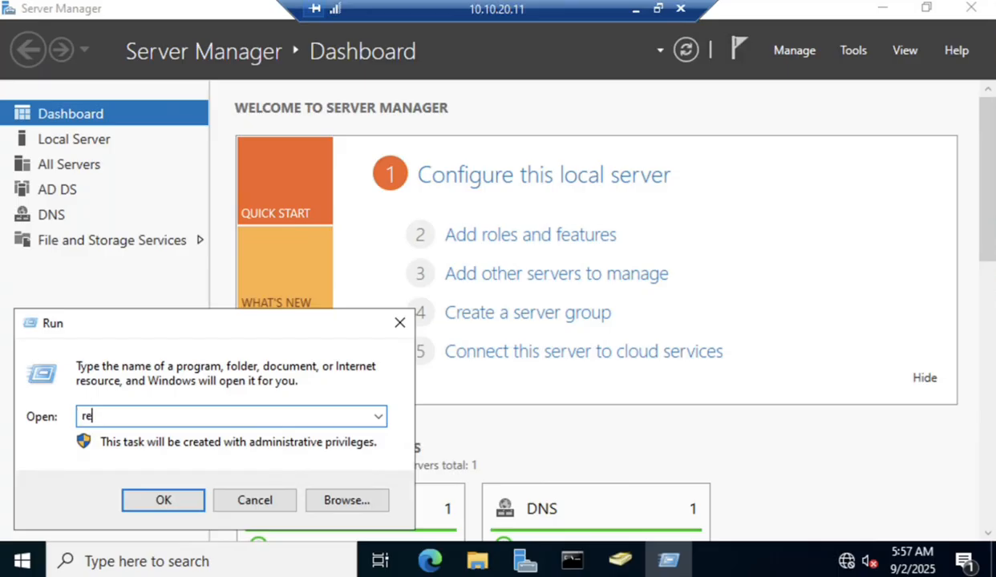
pyautogui.write('gsvr32 smhm')
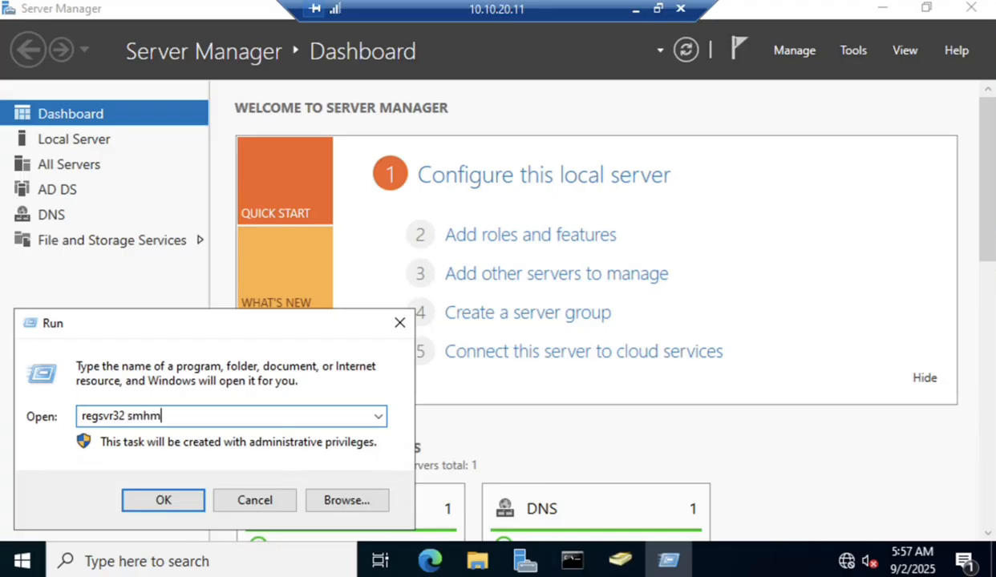
pyautogui.press('BackSpace')
pyautogui.press('BackSpace')
pyautogui.press('BackSpace')
pyautogui.press('BackSpace')
pyautogui.write('schmmgmt.')
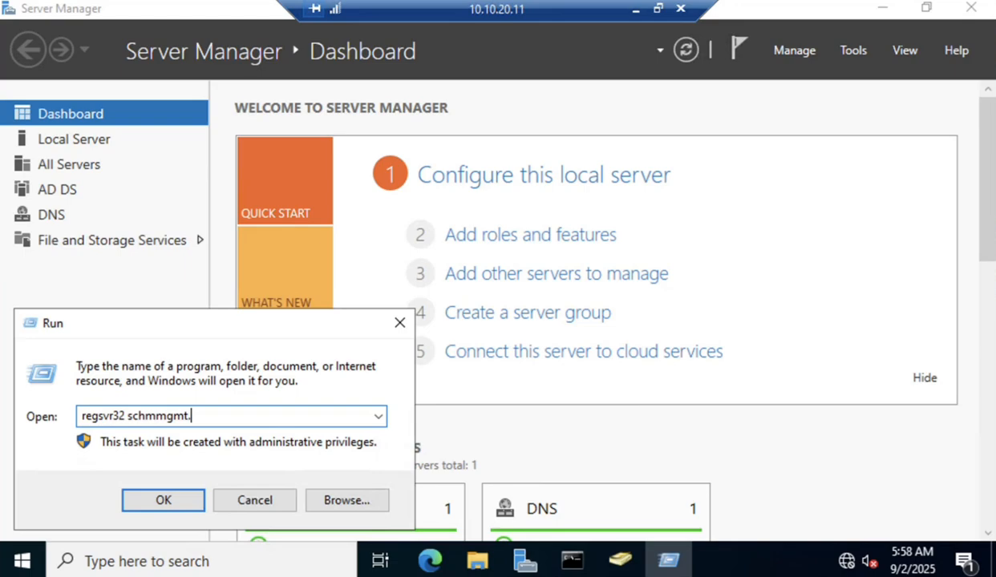
pyautogui.write('dll')
pyautogui.press('Return')
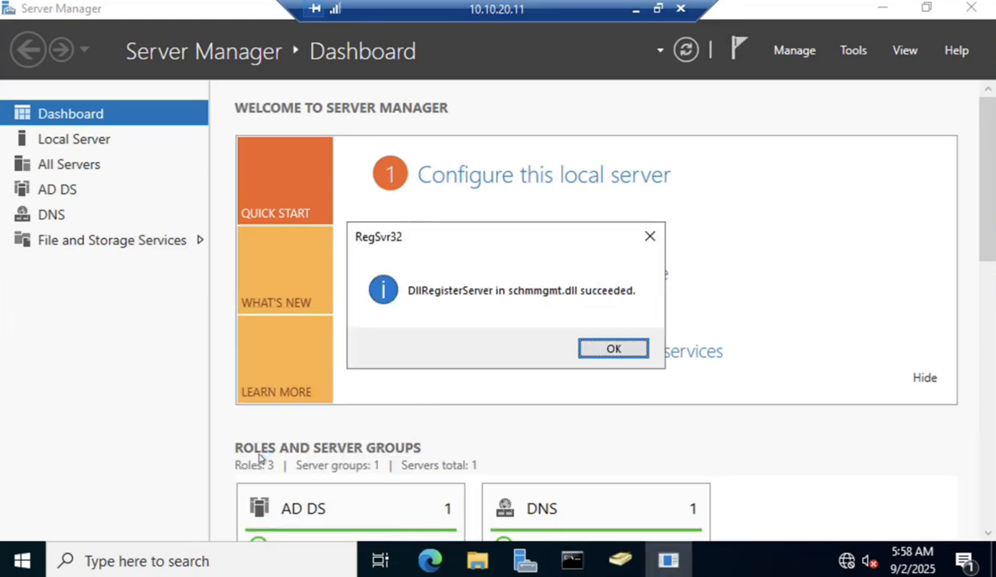
pyautogui.click(615, 349)
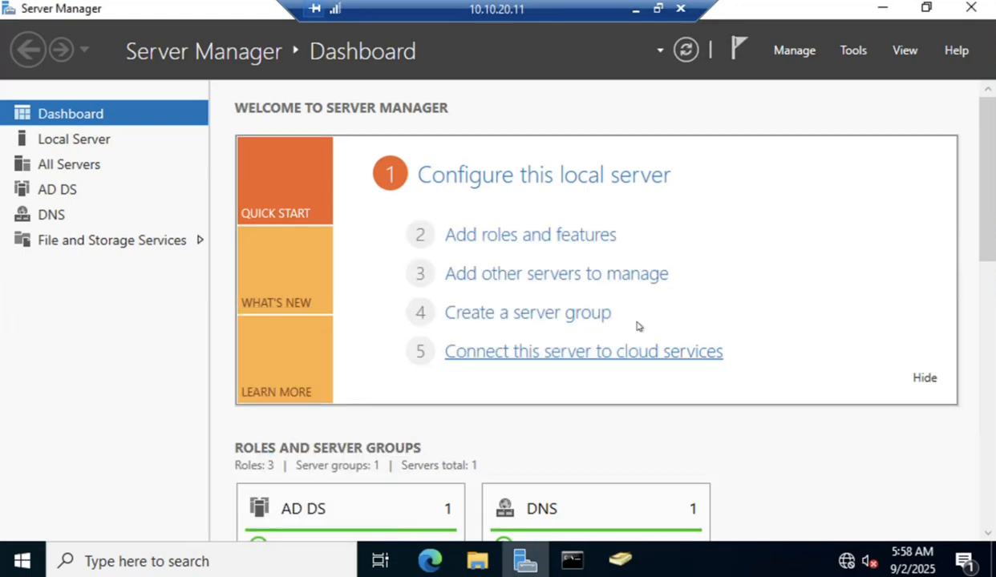
# Launch a blank Microsoft Management Console with mmc.
pyautogui.click(855, 51)
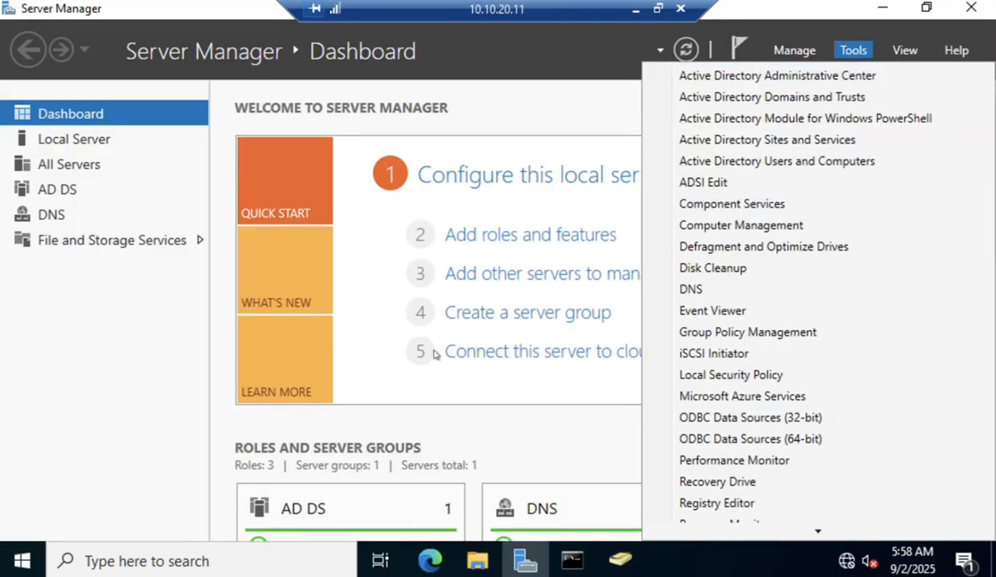
pyautogui.rightClick(22, 562)
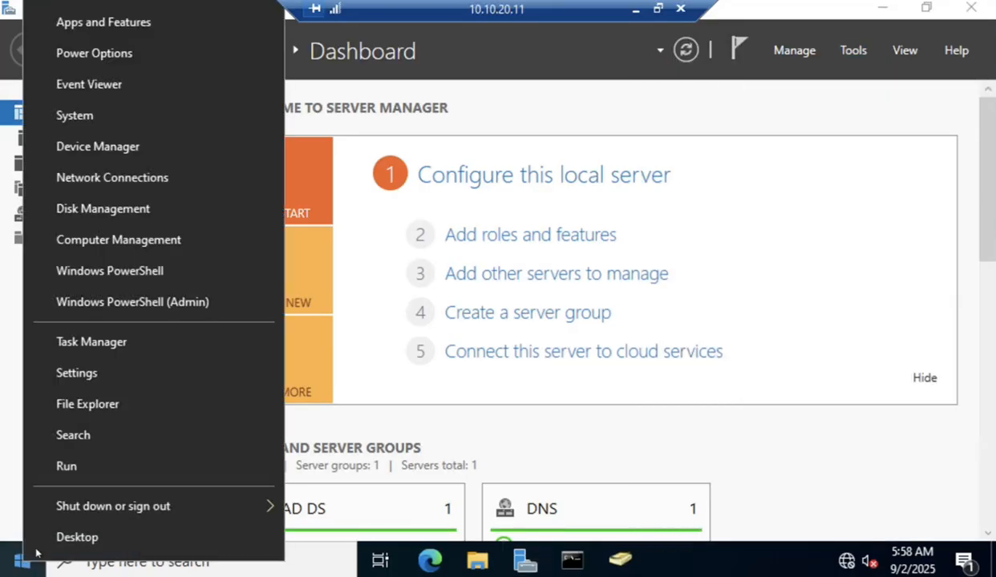
pyautogui.click(74, 474)
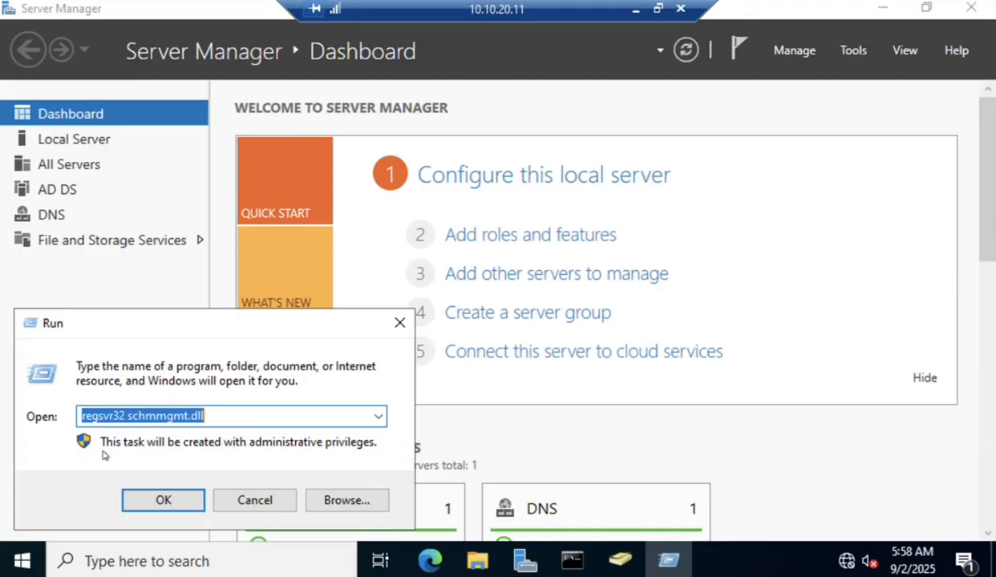
pyautogui.write('mmc')
pyautogui.press('Return')
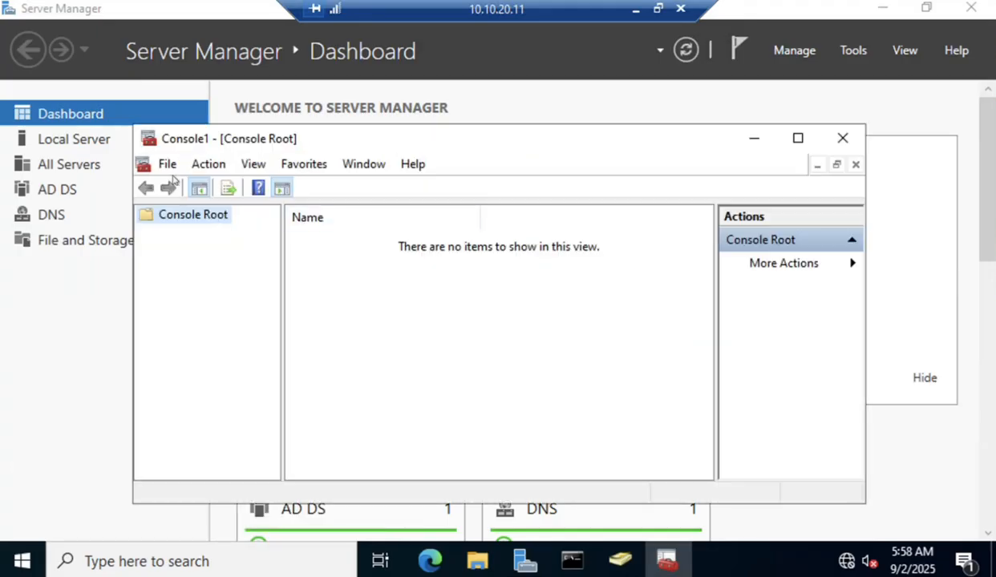
# Add the Active Directory Schema snap-in and select its node to show Classes and Attributes.
pyautogui.click(165, 164)
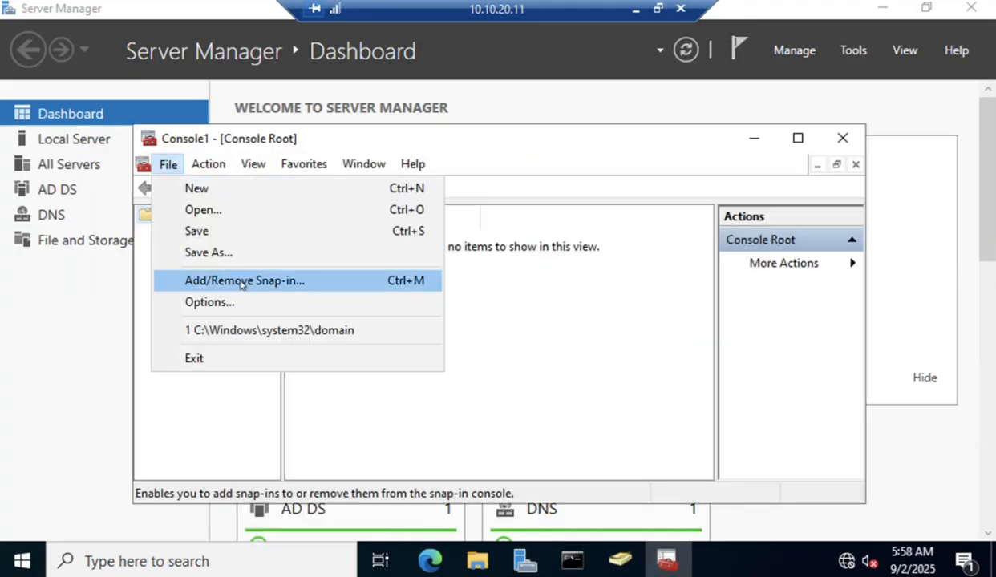
pyautogui.click(242, 277)
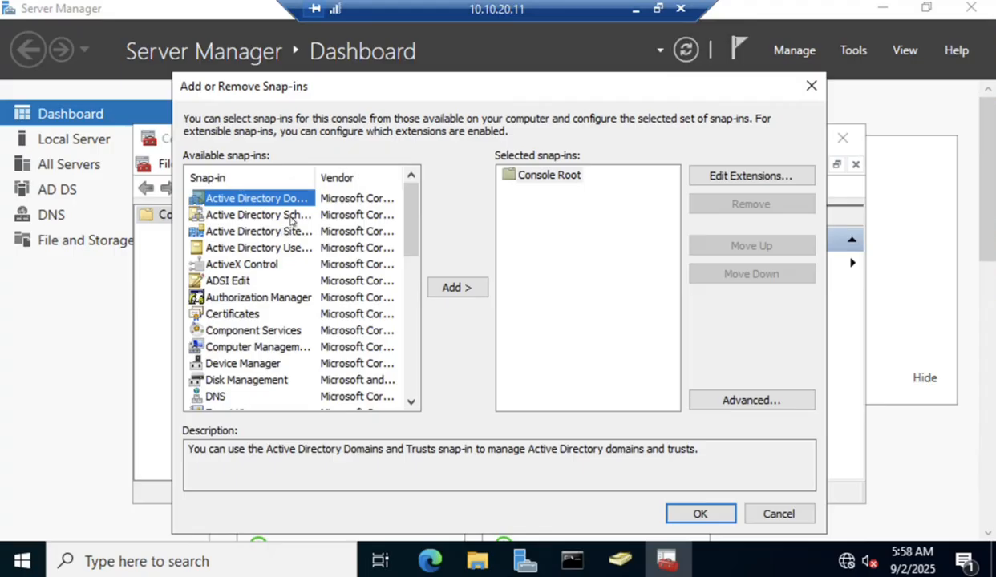
pyautogui.click(292, 217)
pyautogui.moveTo(315, 178); pyautogui.dragTo(370, 182)
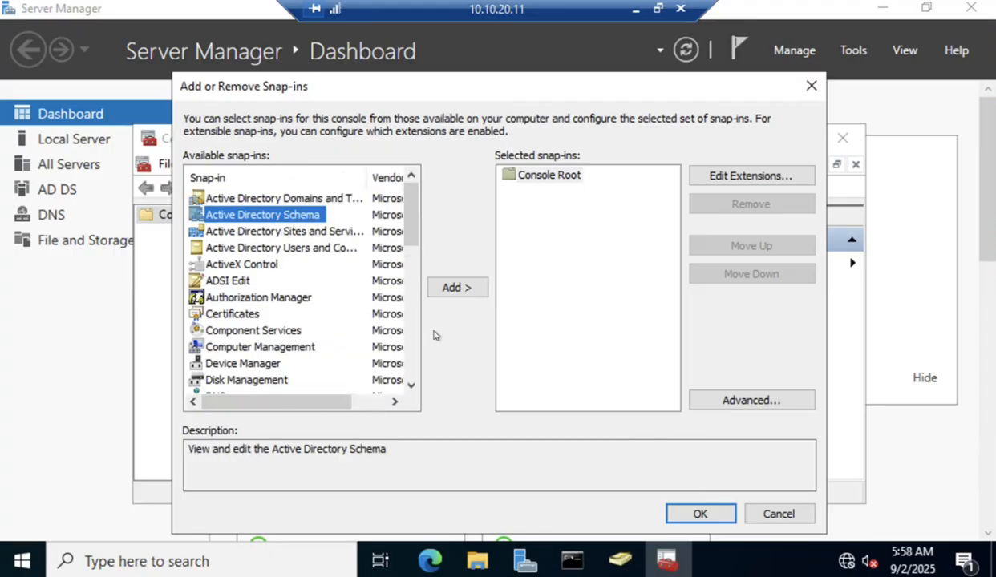
pyautogui.click(456, 289)
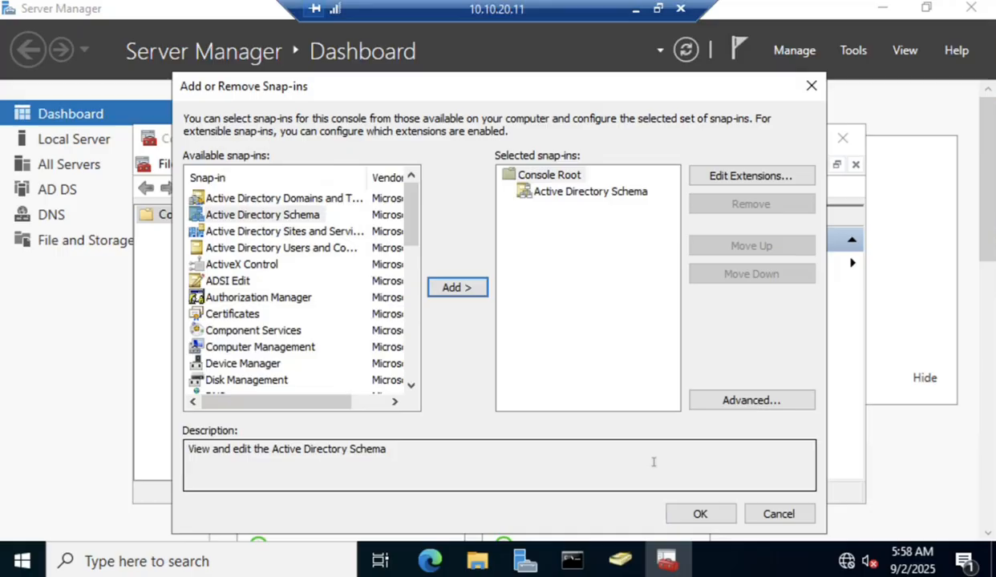
pyautogui.click(700, 514)
pyautogui.click(252, 233)
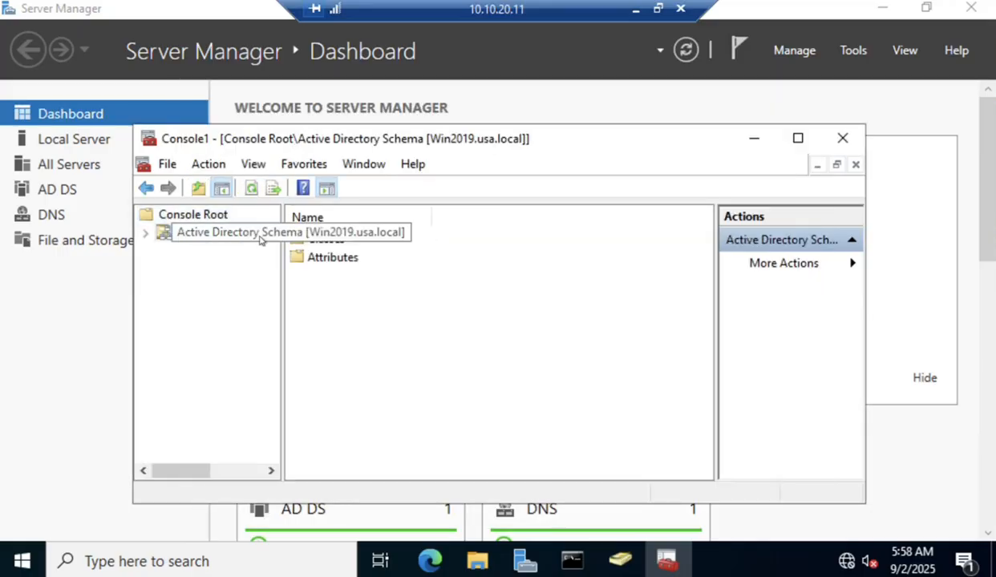
# Check which server currently holds the schema master role, then close without changes.
pyautogui.rightClick(245, 231)
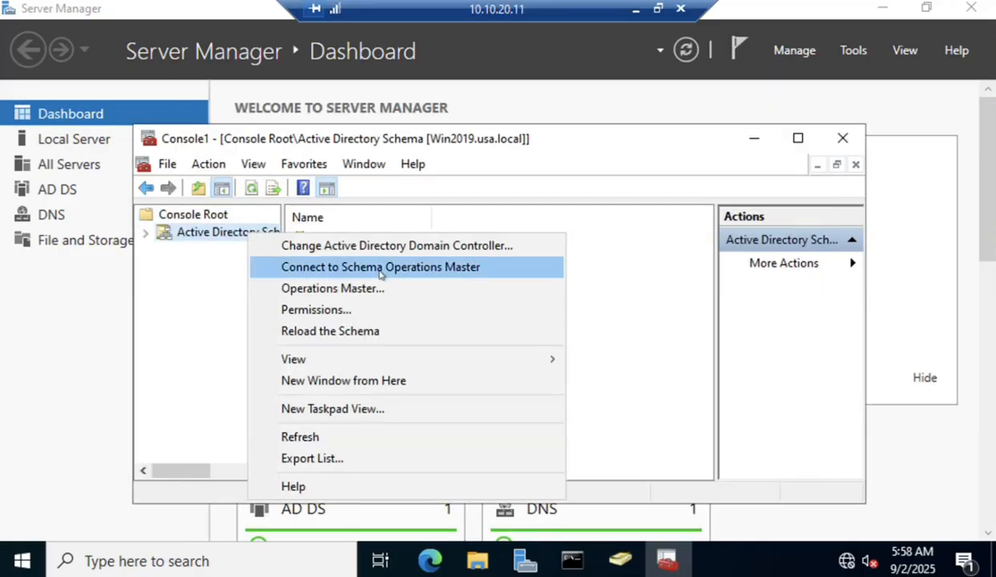
pyautogui.click(325, 289)
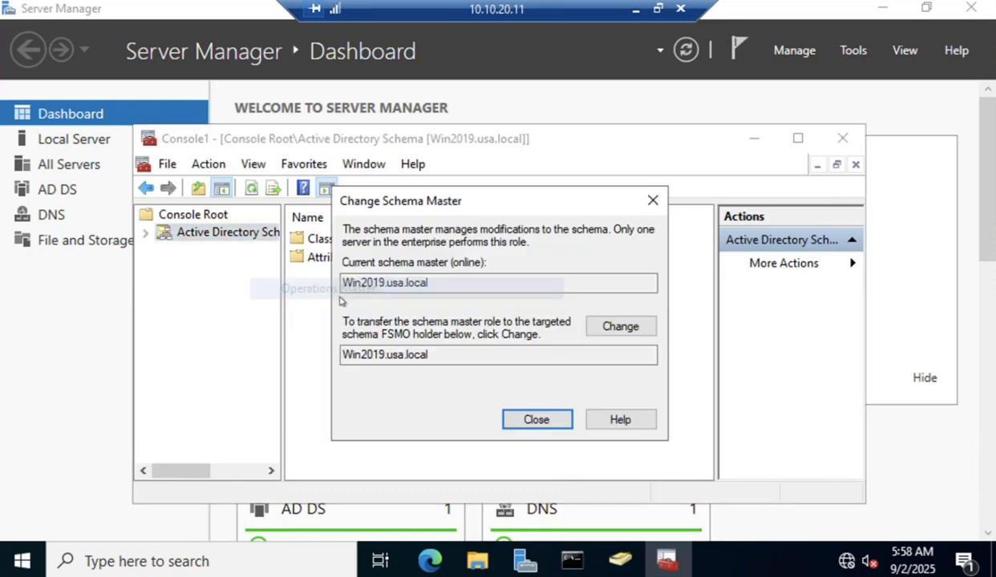
pyautogui.click(387, 355)
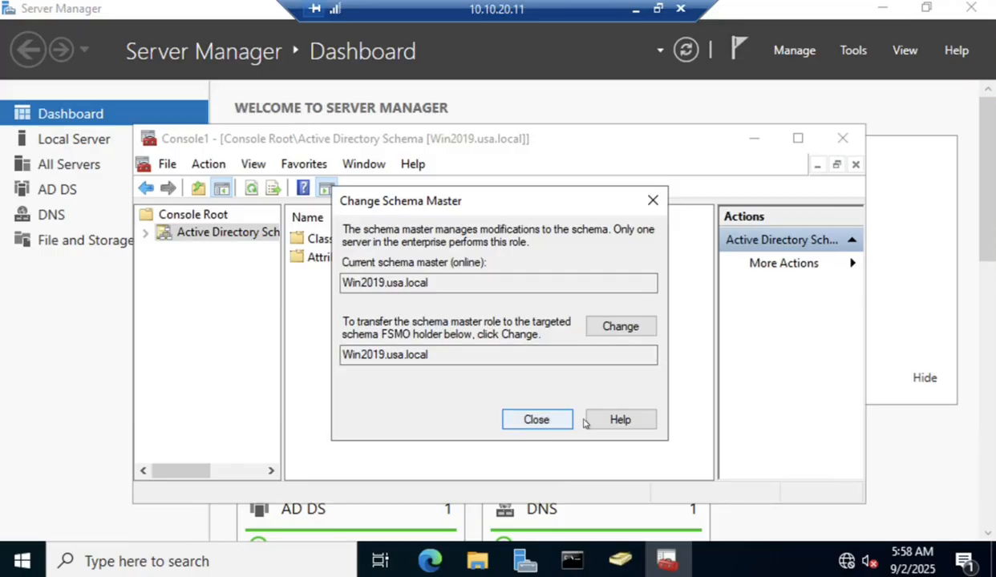
pyautogui.click(545, 415)
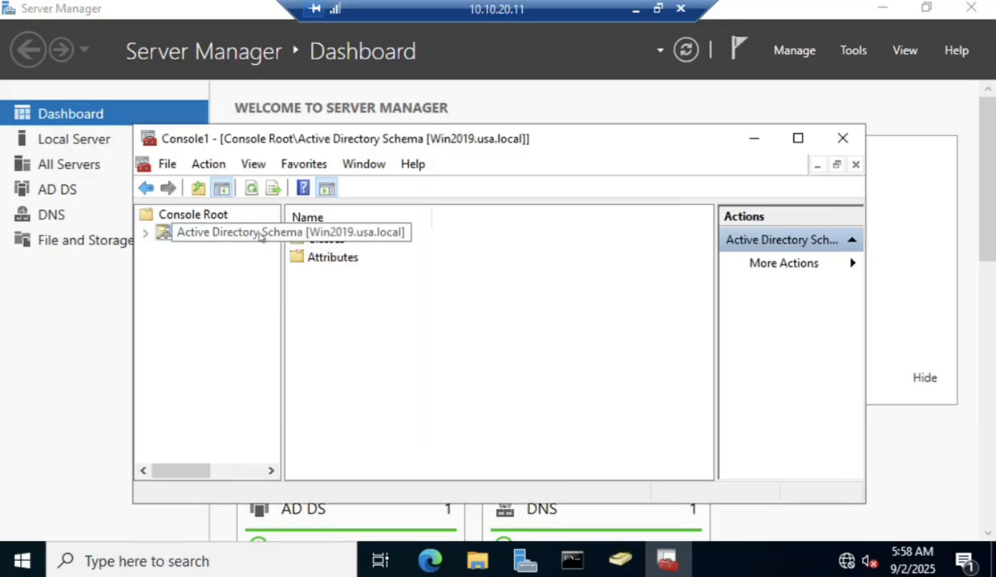
# Switch the schema console's domain controller to DC02.usa.local and acknowledge the warning.
pyautogui.rightClick(260, 235)
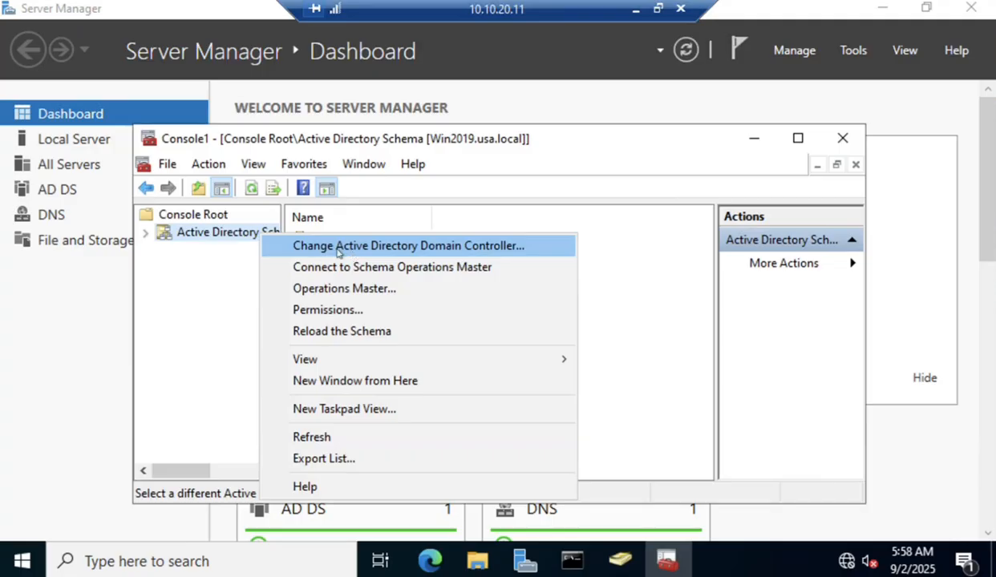
pyautogui.click(471, 247)
pyautogui.click(281, 334)
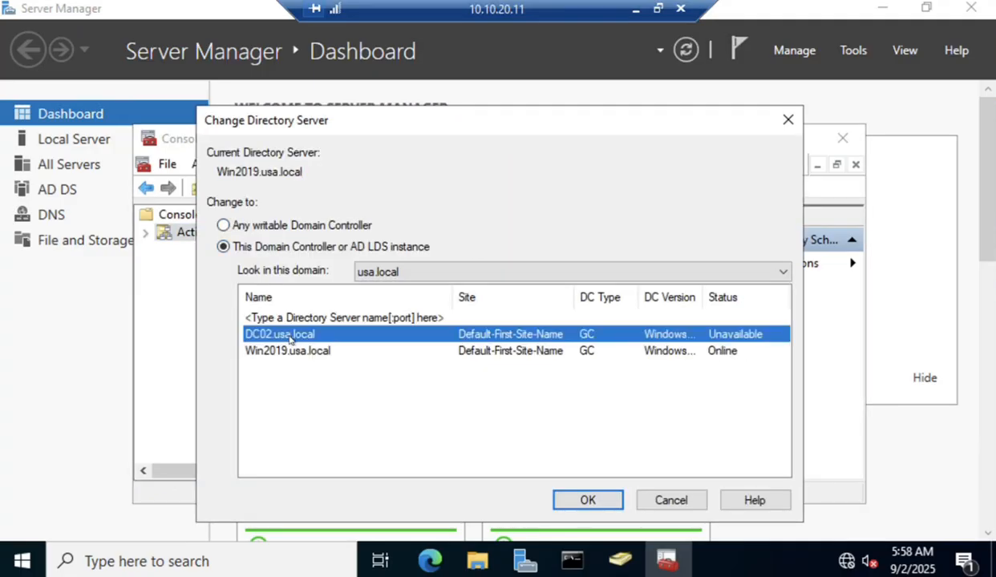
pyautogui.click(597, 502)
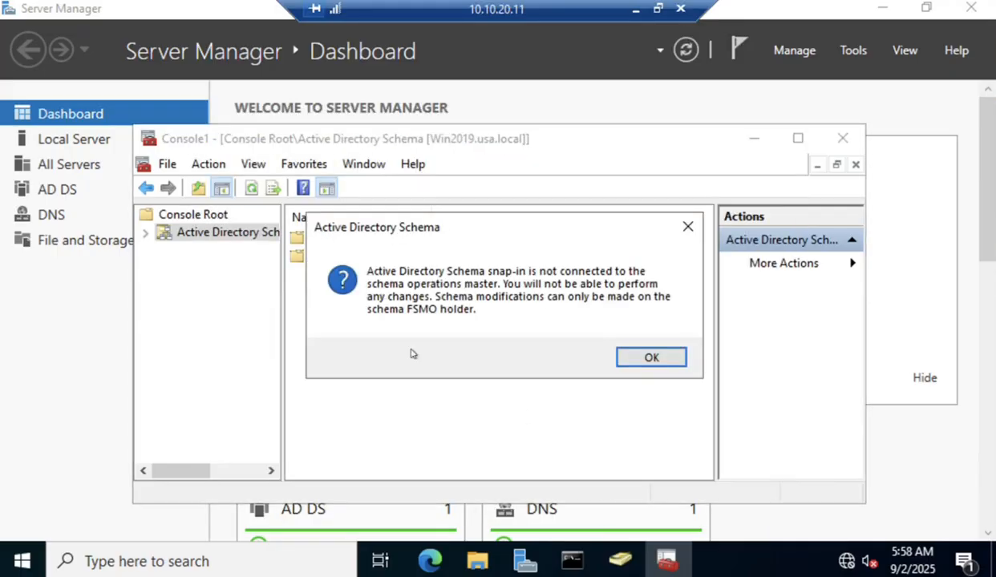
pyautogui.click(670, 365)
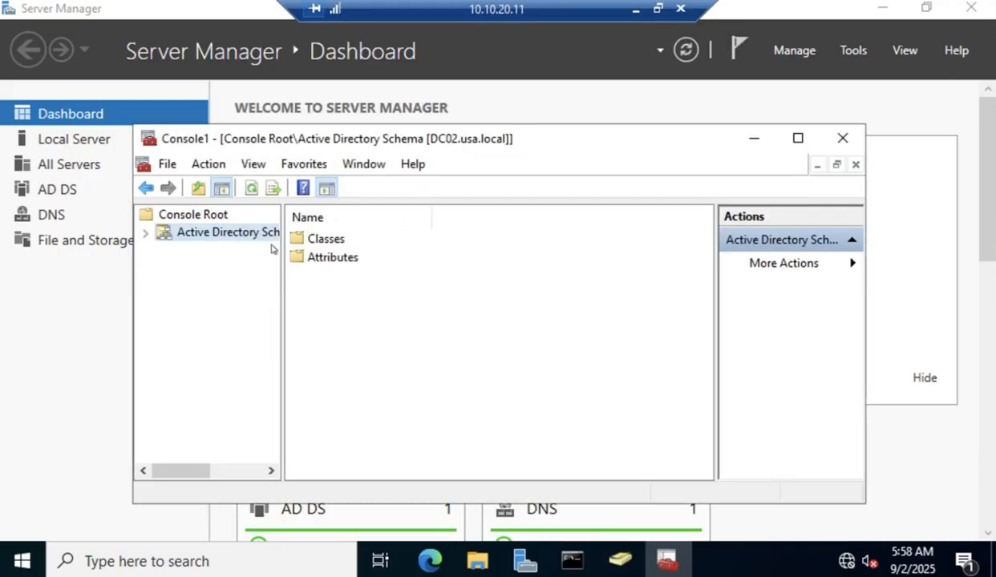
# Change the schema Operations Master to DC02.usa.local, confirm the transfer, and close the dialog.
pyautogui.rightClick(241, 233)
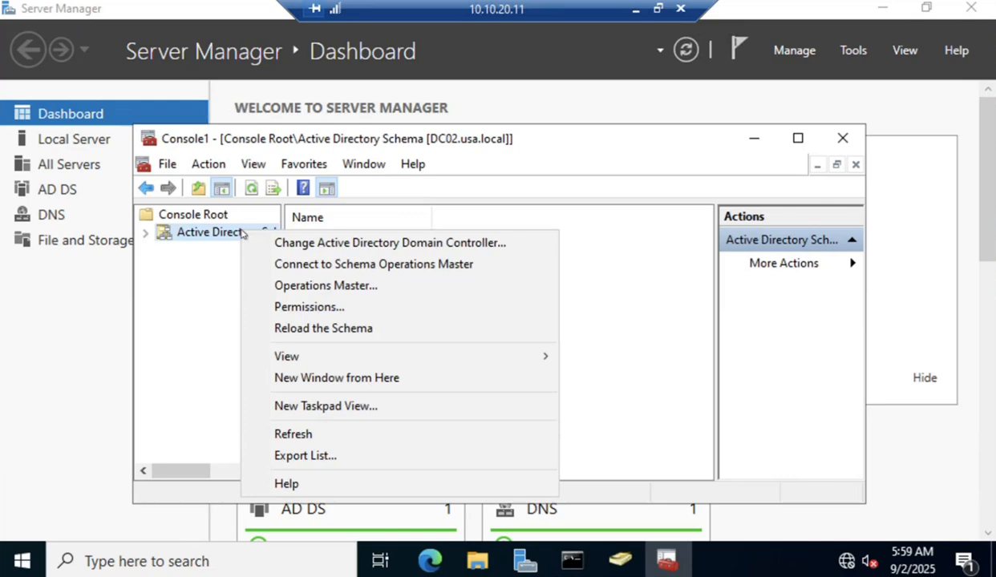
pyautogui.click(337, 285)
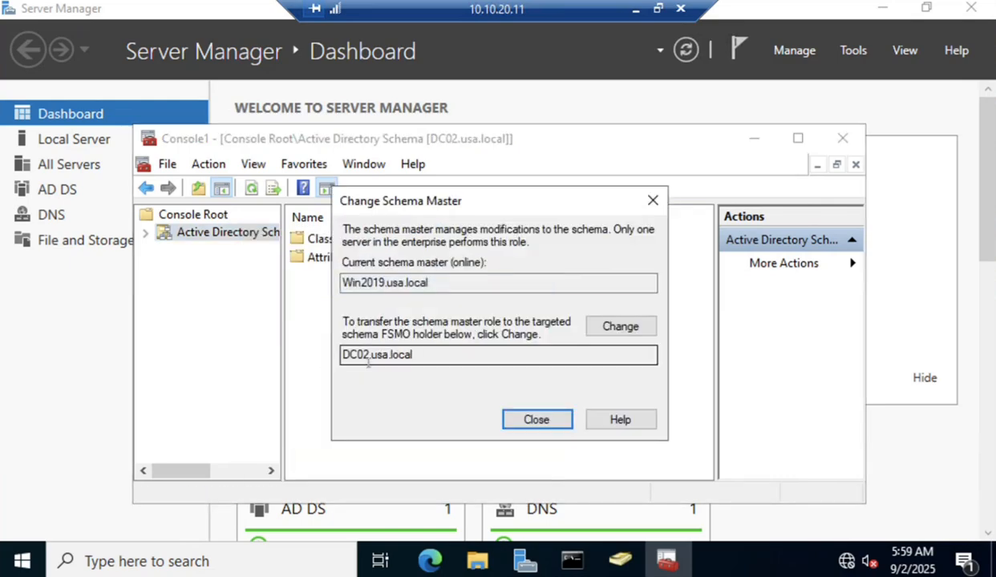
pyautogui.click(616, 326)
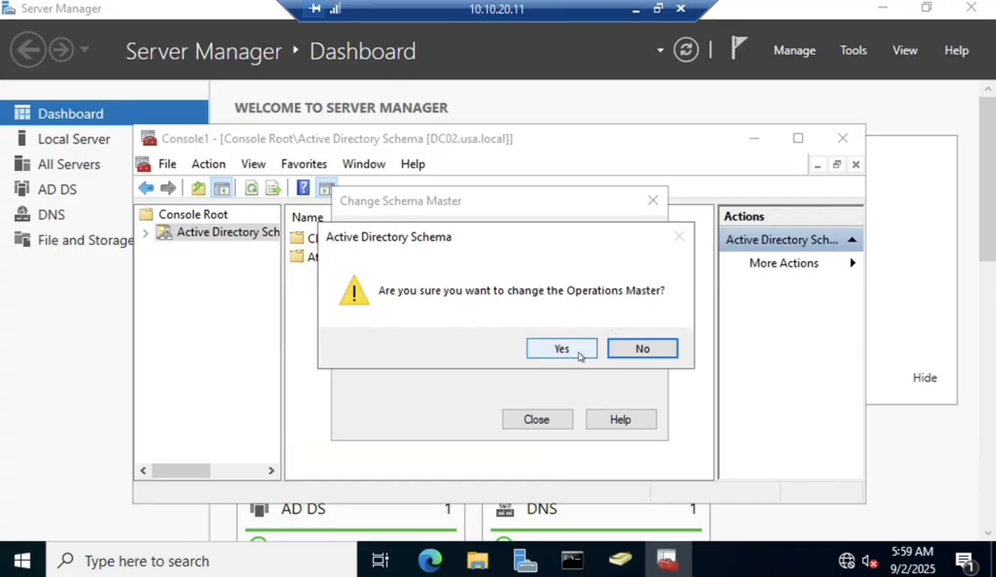
pyautogui.click(579, 350)
pyautogui.click(585, 343)
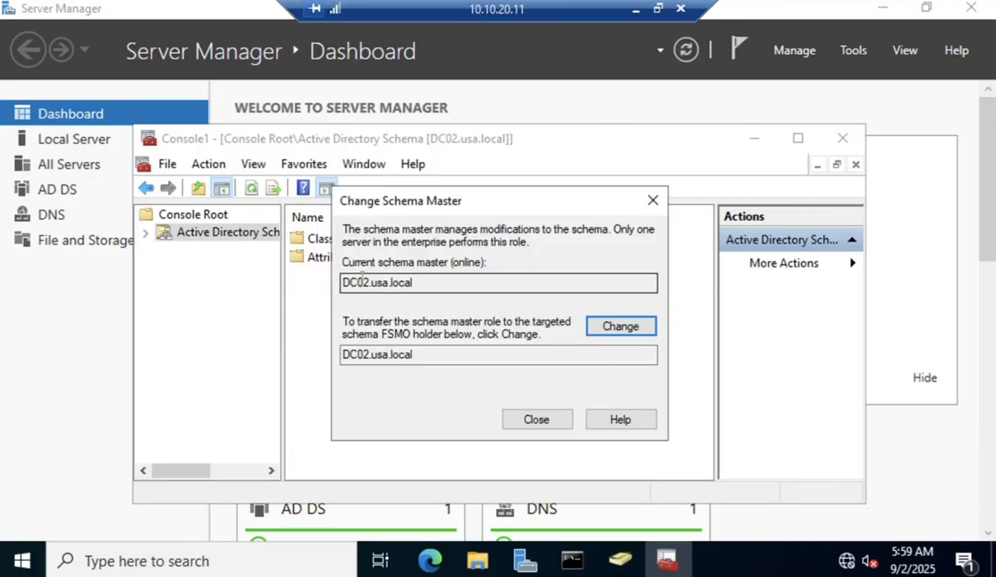
pyautogui.click(529, 418)
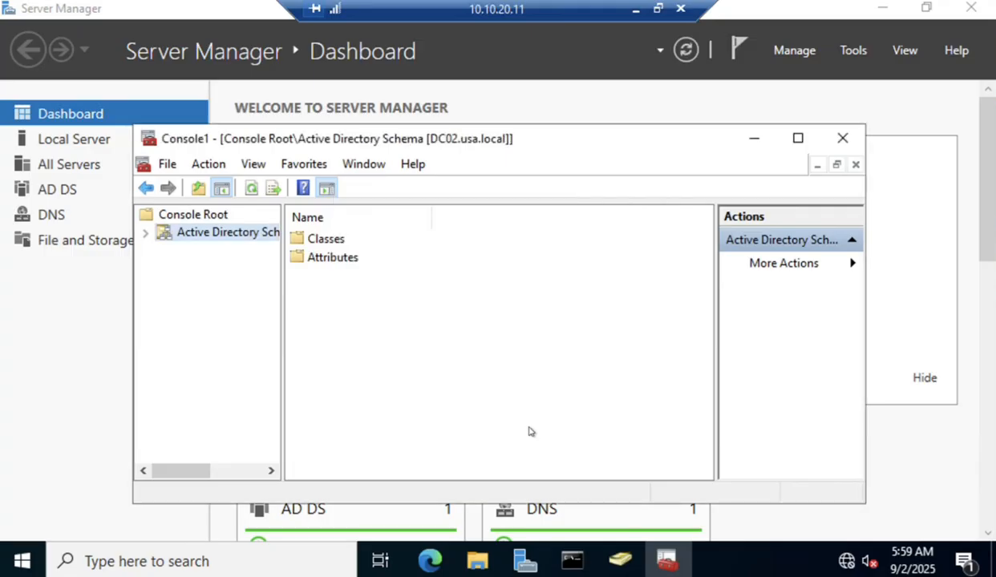
# Rerun netdom query fsmo and highlight DC02.usa.local as holder of all five roles.
pyautogui.click(574, 562)
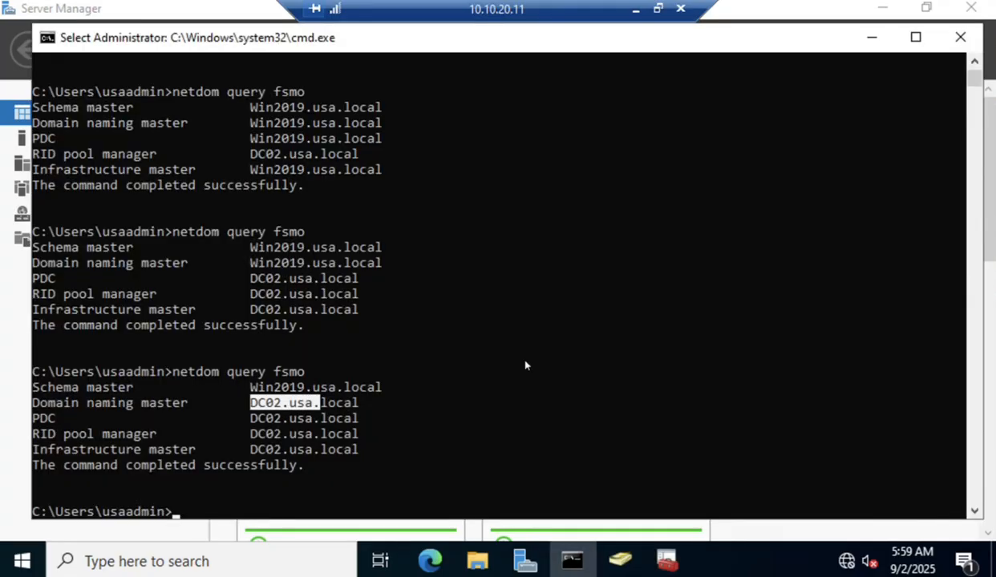
pyautogui.press('Up')
pyautogui.press('Return')
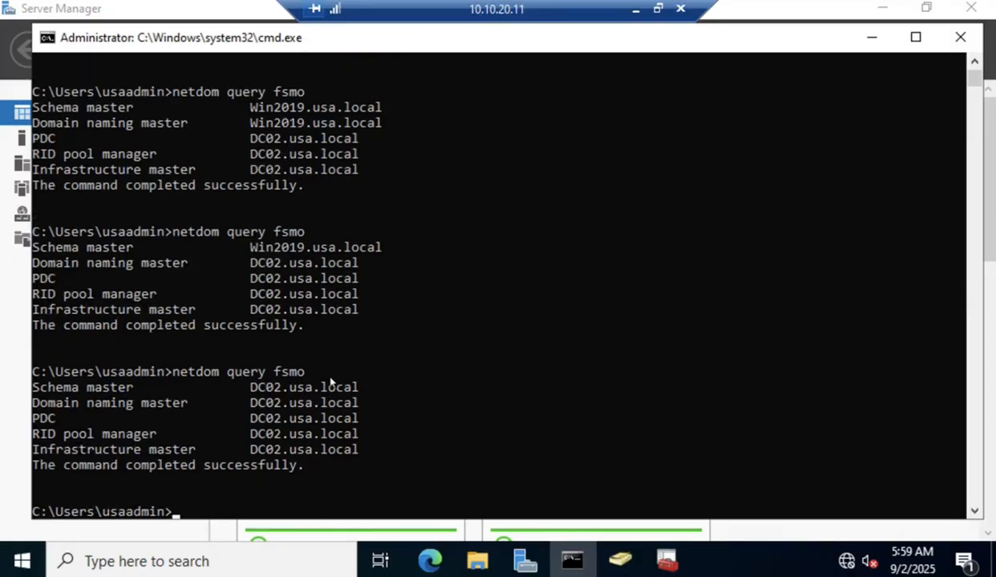
pyautogui.moveTo(252, 384); pyautogui.dragTo(371, 459)
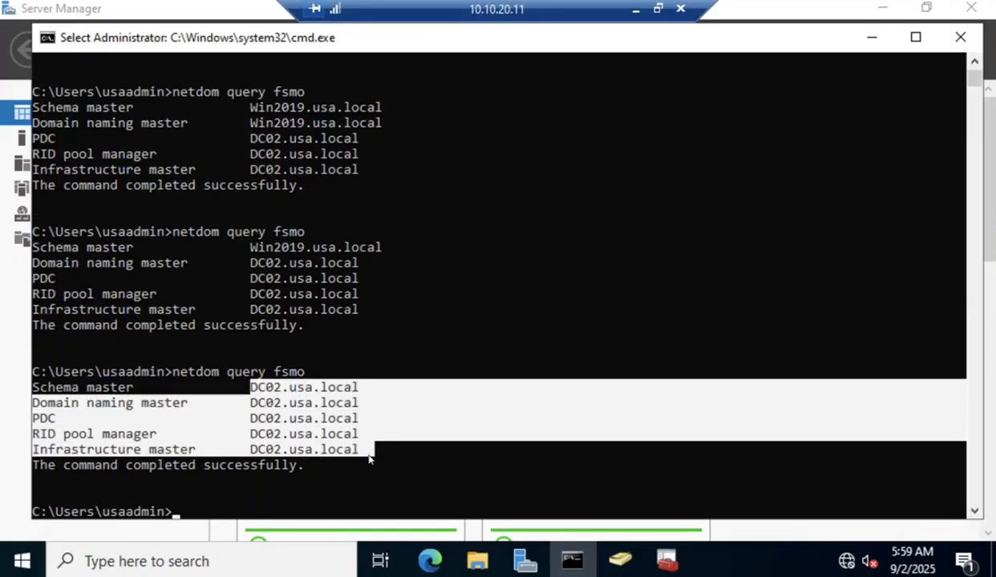